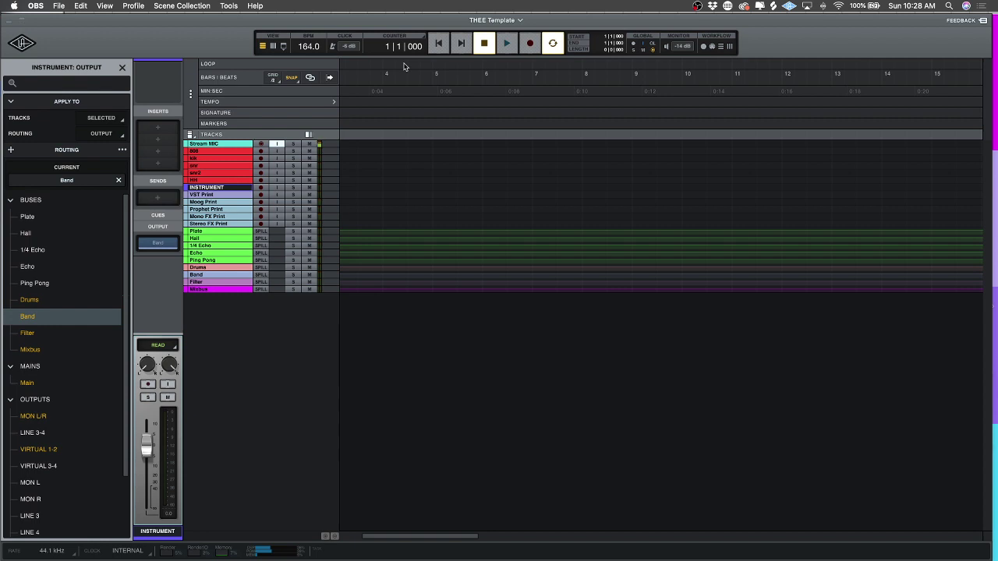
Look at the hardware settings and create-session pages, then return to the THEE Template session.
{"action": "left_click", "coordinate": [23, 44]}
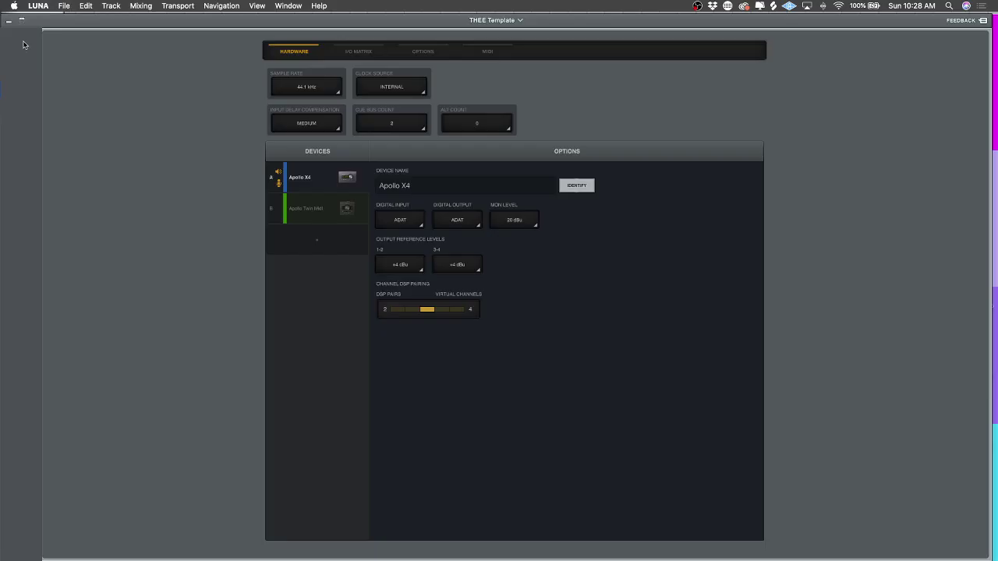
{"action": "left_click", "coordinate": [22, 75]}
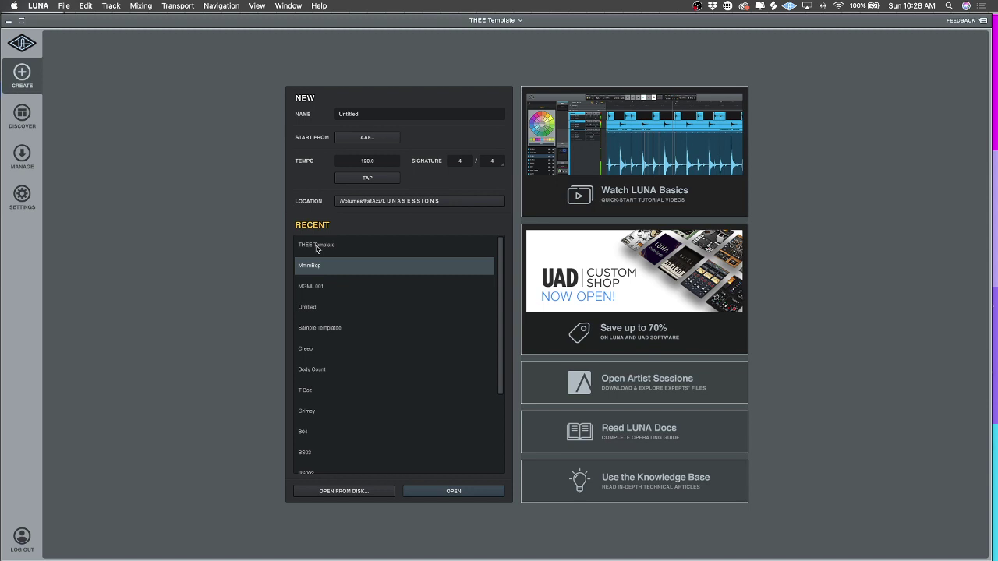
{"action": "left_click", "coordinate": [22, 44]}
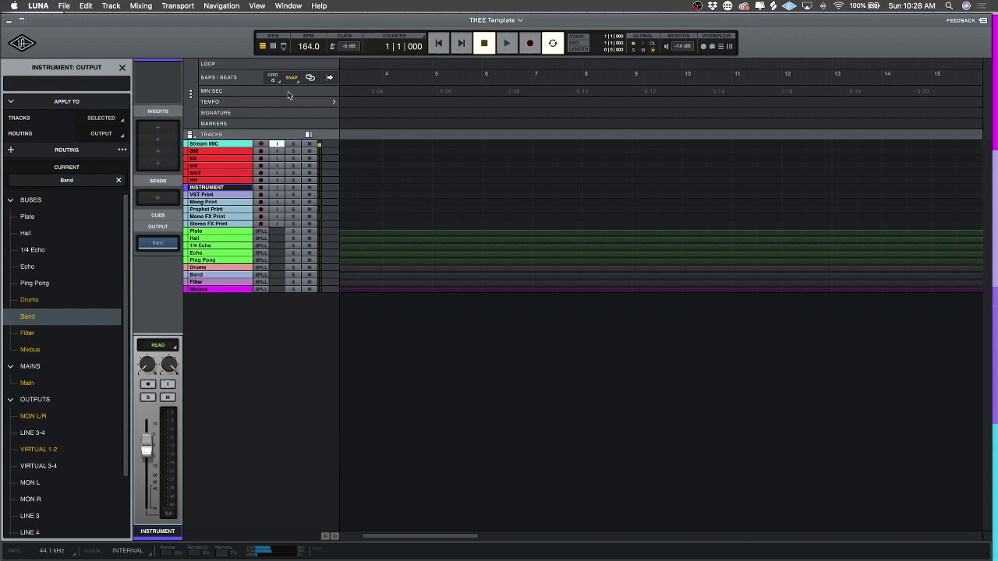
Open the Duplicate Session and Open Session dialogs from the File menu, cancelling both.
{"action": "left_click", "coordinate": [63, 6]}
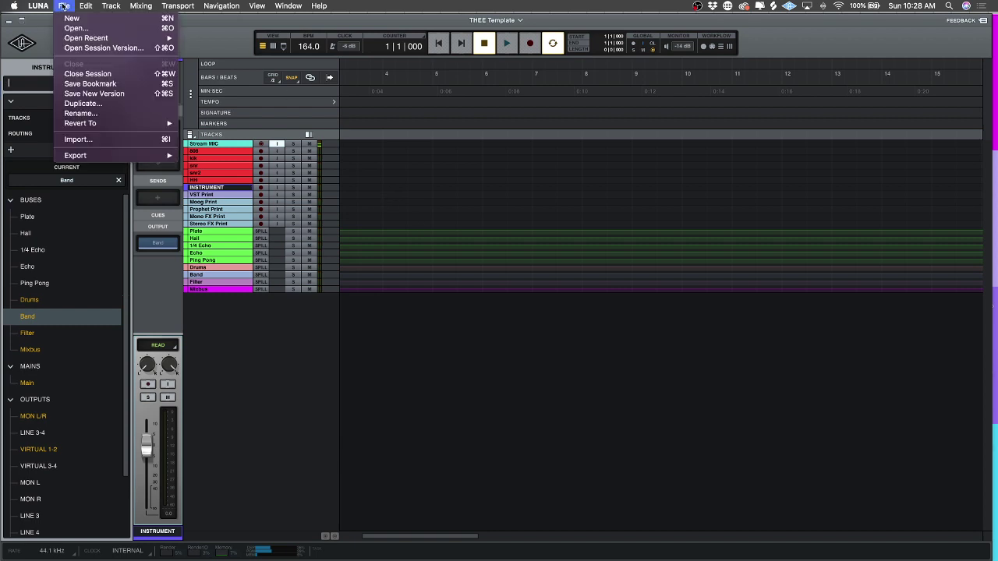
{"action": "left_click", "coordinate": [107, 103]}
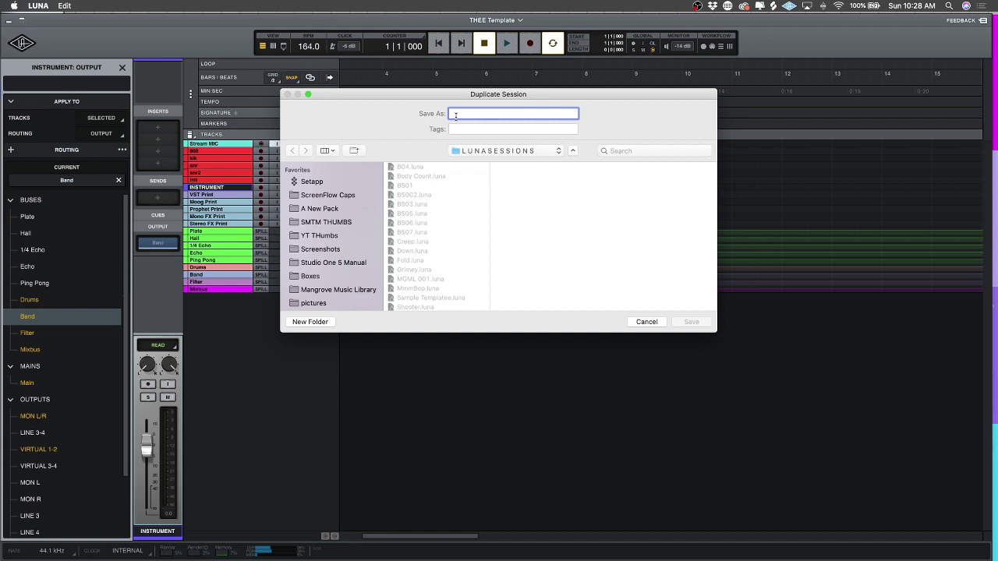
{"action": "left_click", "coordinate": [646, 321]}
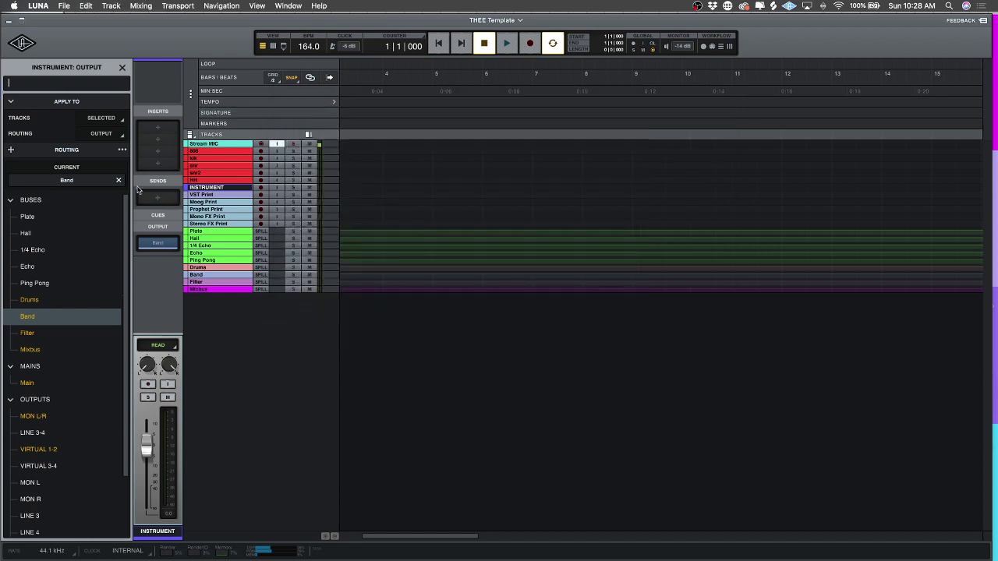
{"action": "left_click", "coordinate": [62, 6]}
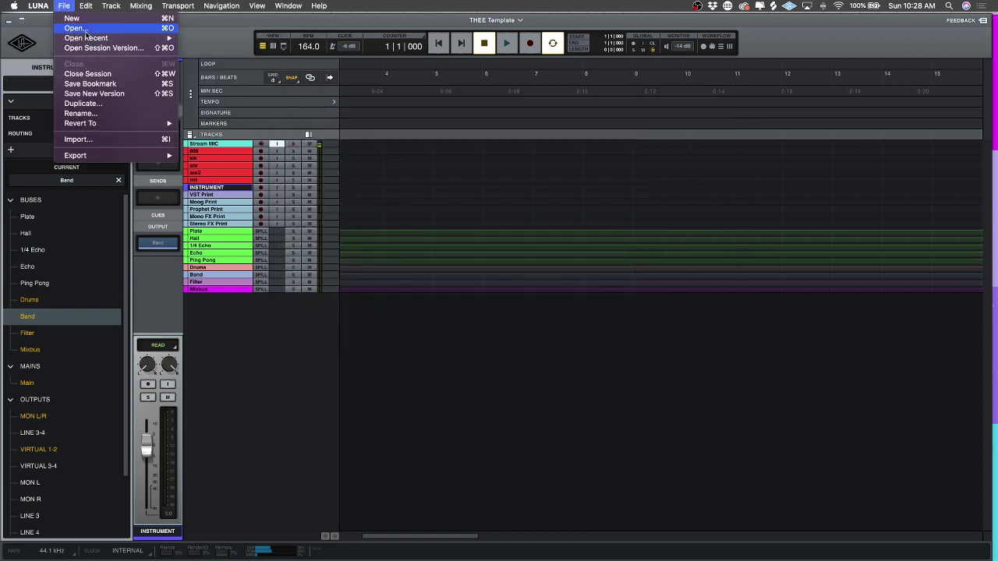
{"action": "left_click", "coordinate": [85, 31]}
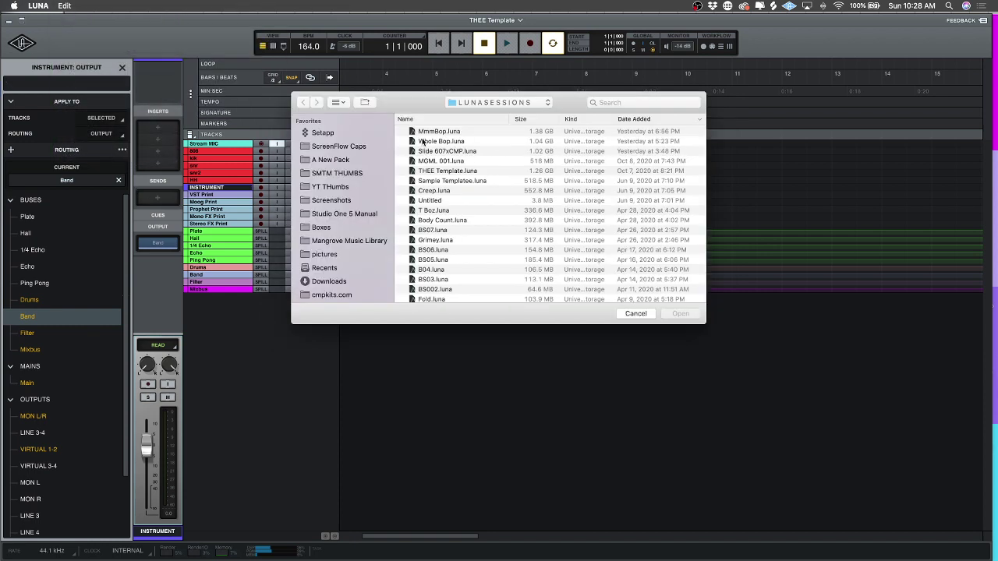
{"action": "left_click", "coordinate": [647, 315]}
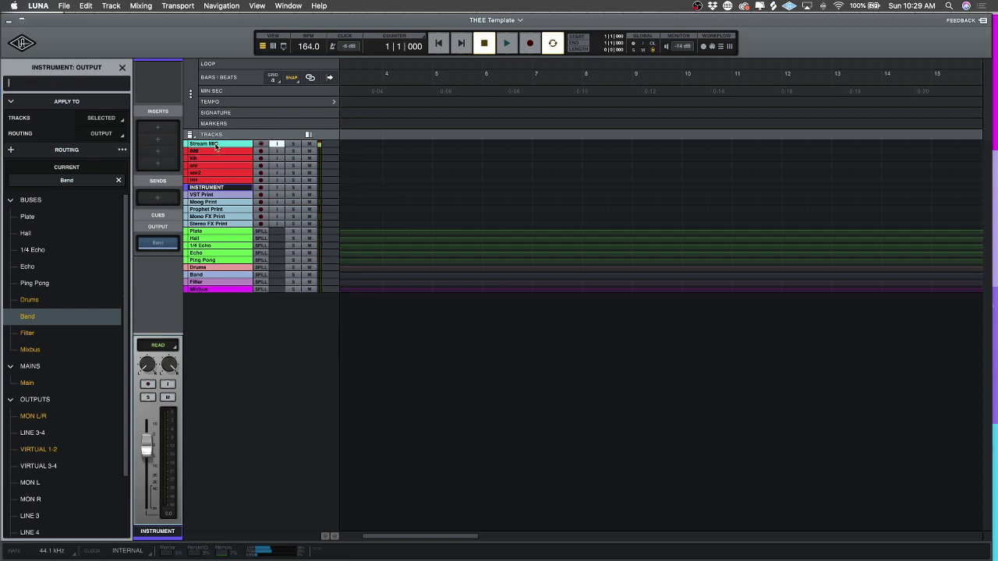
Expand and shrink the track row heights with super+Down and super+Up.
{"action": "key", "text": "Return"}
{"action": "key", "text": "Return"}
{"action": "left_click", "coordinate": [212, 22]}
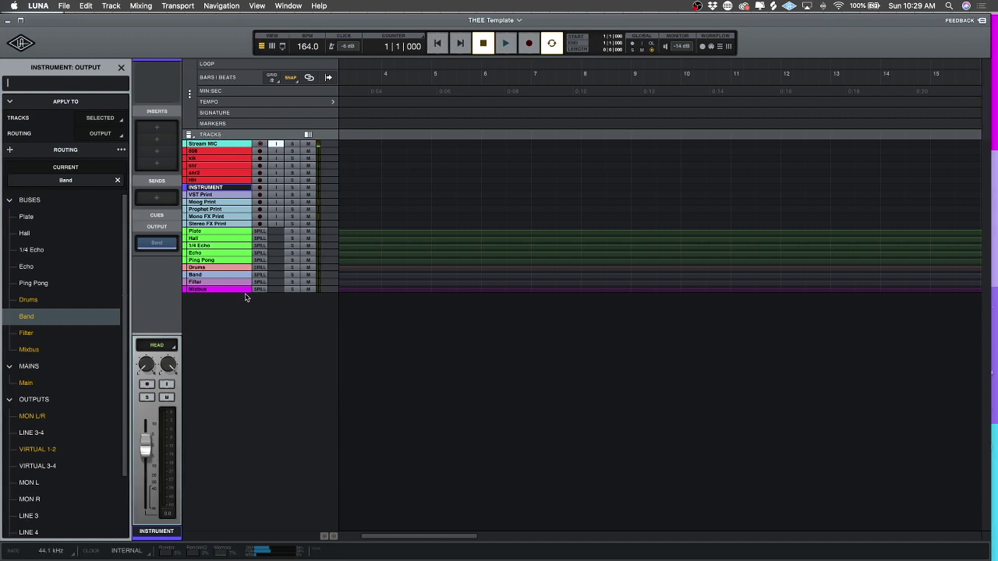
{"action": "key", "text": "Return"}
{"action": "key", "text": "Return"}
{"action": "key", "text": "super+Down"}
{"action": "key", "text": "super+Up"}
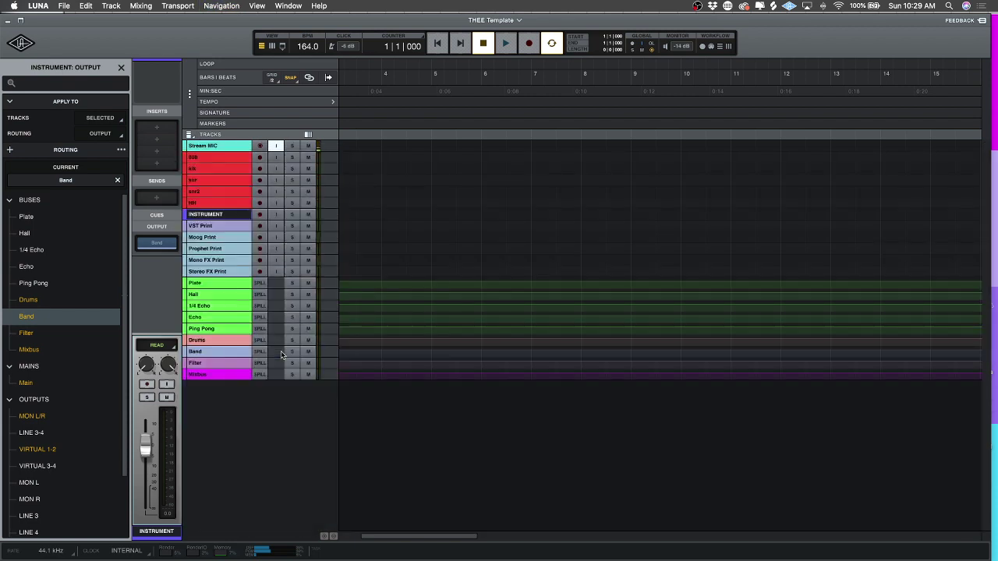
{"action": "key", "text": "super+Down"}
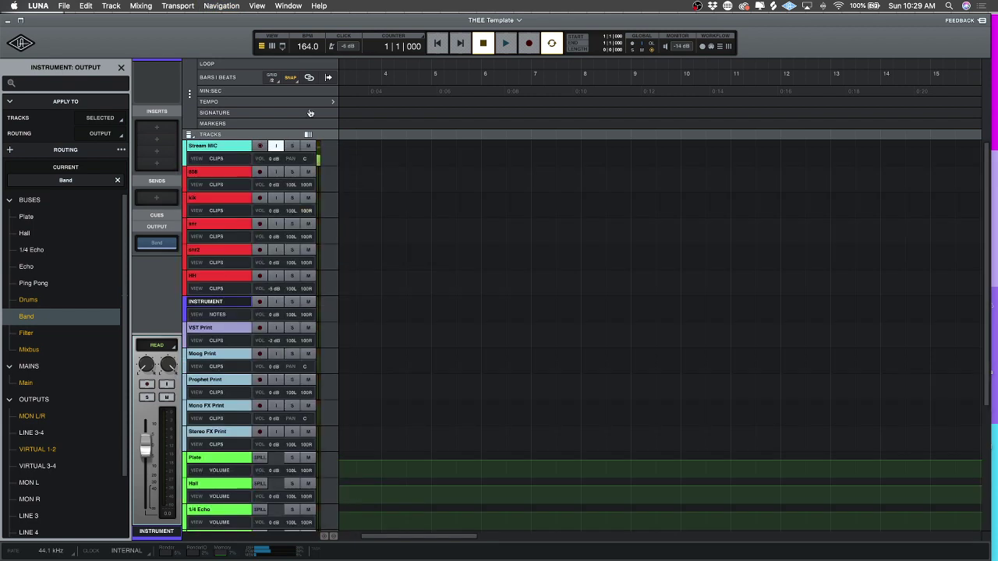
{"action": "key", "text": "super+Down"}
{"action": "key", "text": "super+Down"}
{"action": "key", "text": "super+Down"}
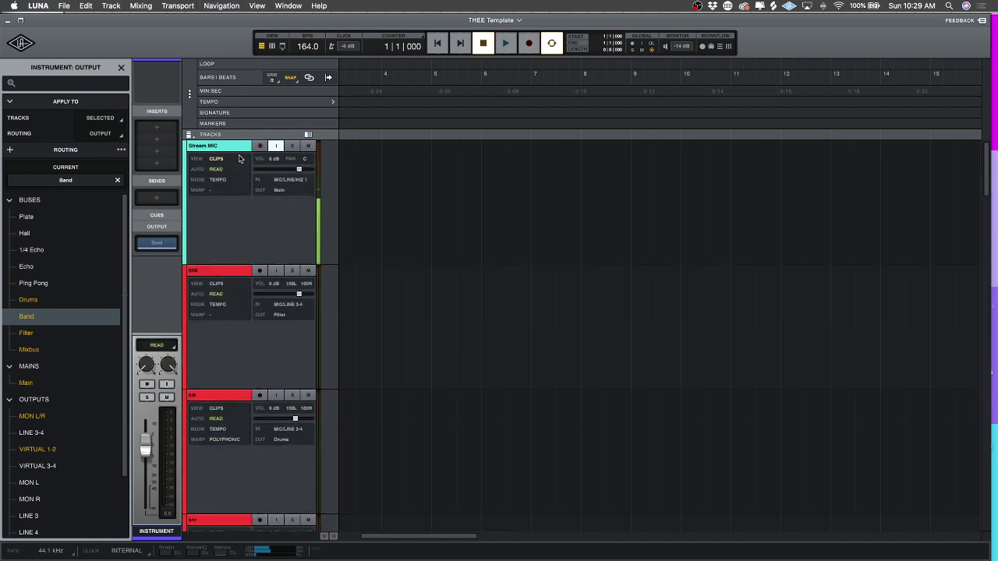
{"action": "key", "text": "super+Up"}
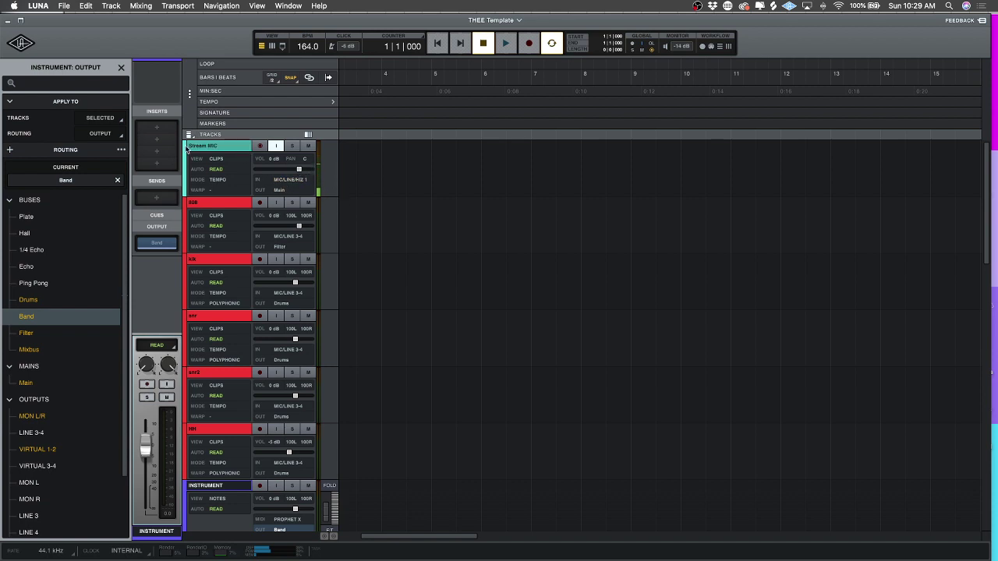
Select the Stream MIC track, switch to the Mixer, then back to the timeline.
{"action": "left_click", "coordinate": [230, 148]}
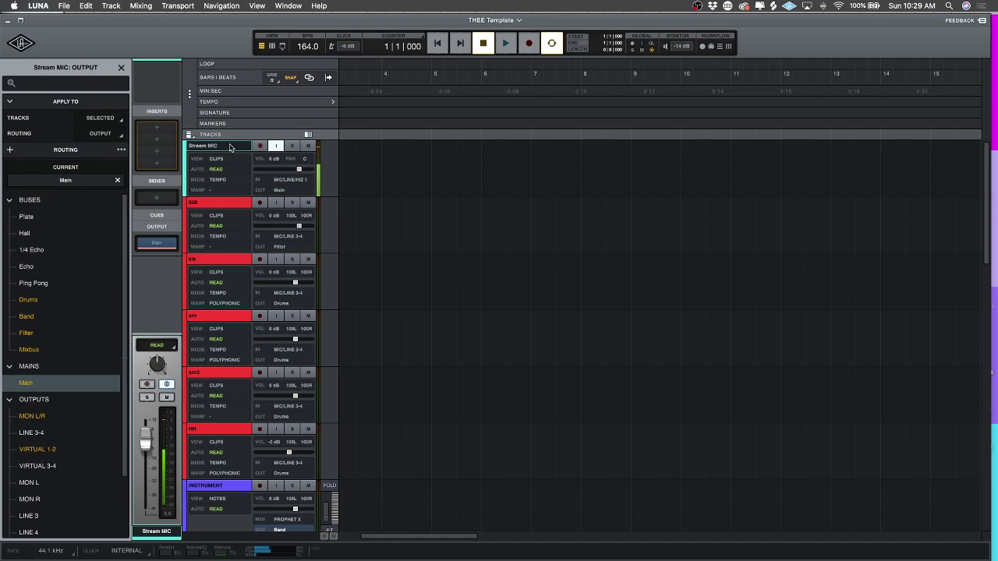
{"action": "left_click", "coordinate": [272, 46]}
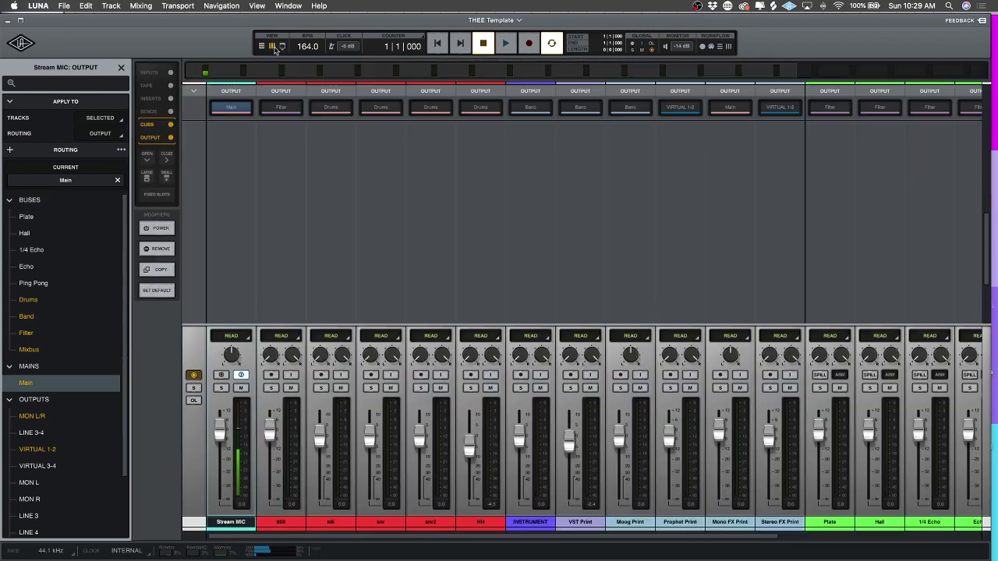
{"action": "left_click", "coordinate": [261, 45]}
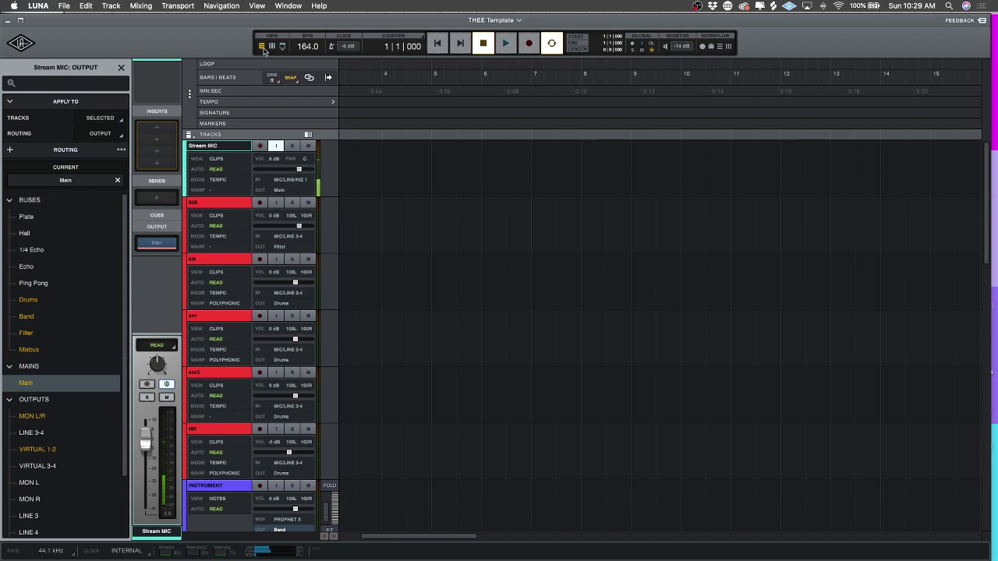
From the timeline layout options, toggle the monitor panel and left inspector panels off and on.
{"action": "left_click", "coordinate": [282, 46]}
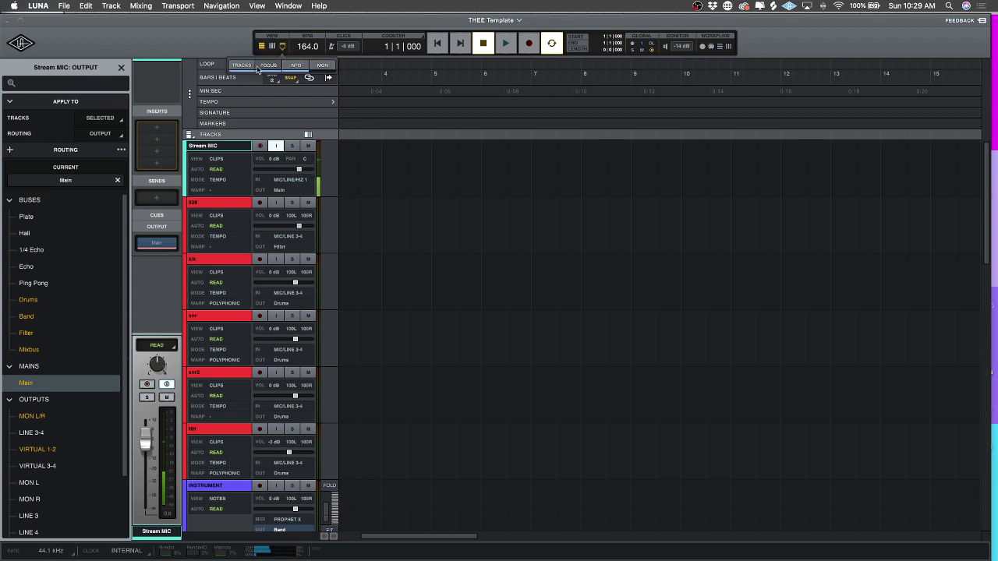
{"action": "left_click", "coordinate": [322, 66]}
{"action": "left_click", "coordinate": [322, 66]}
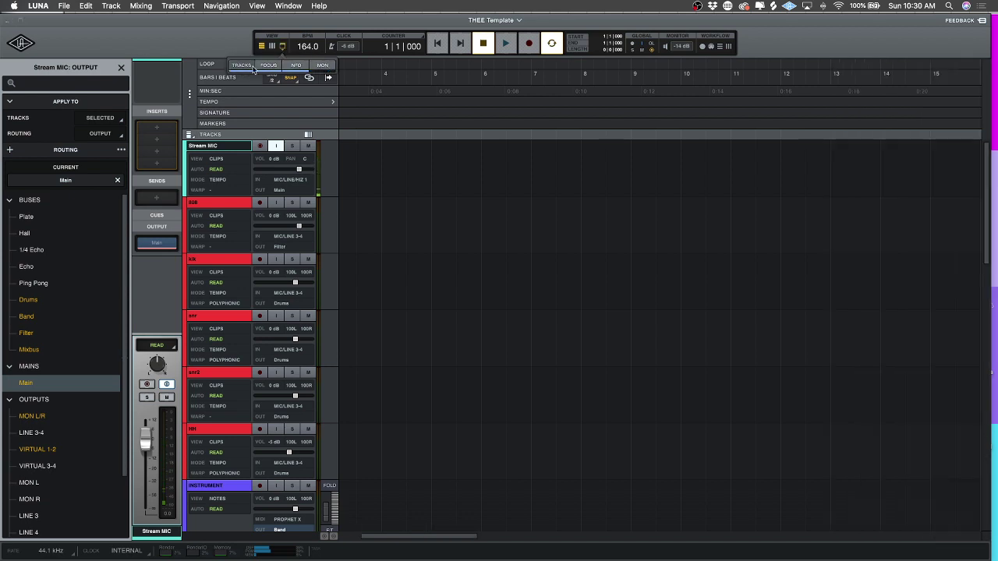
{"action": "left_click", "coordinate": [245, 67]}
{"action": "left_click", "coordinate": [246, 68]}
{"action": "scroll", "coordinate": [74, 191], "scroll_direction": "down", "scroll_amount": 3}
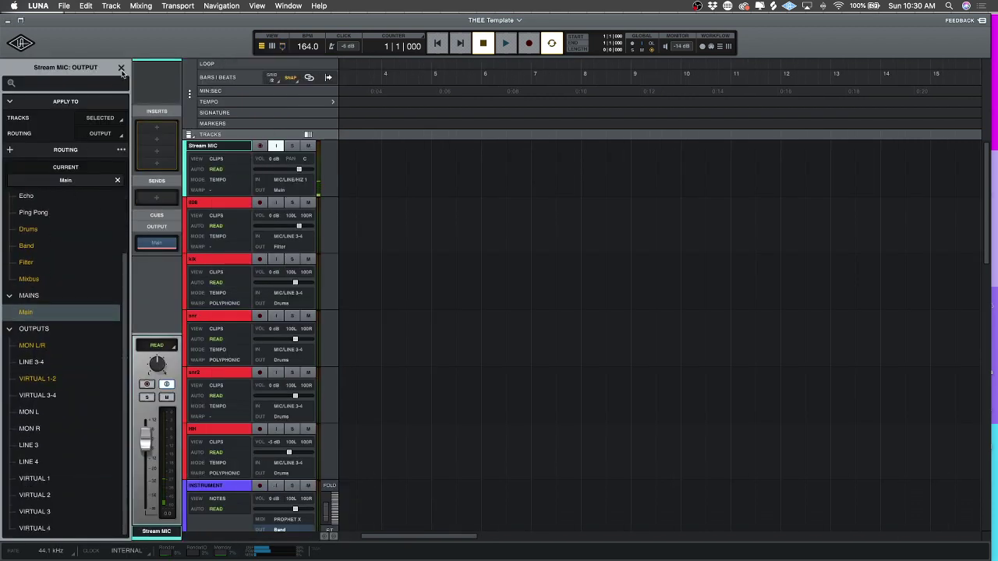
Close the Stream MIC output routing panel and hide Stream MIC using its Tracks list visibility dot.
{"action": "left_click", "coordinate": [121, 68]}
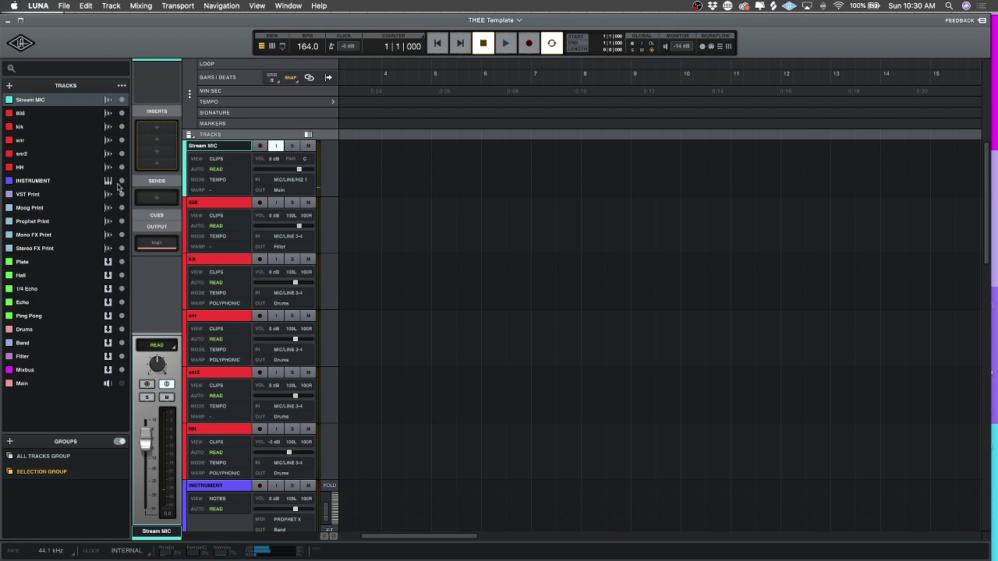
{"action": "left_click", "coordinate": [121, 100]}
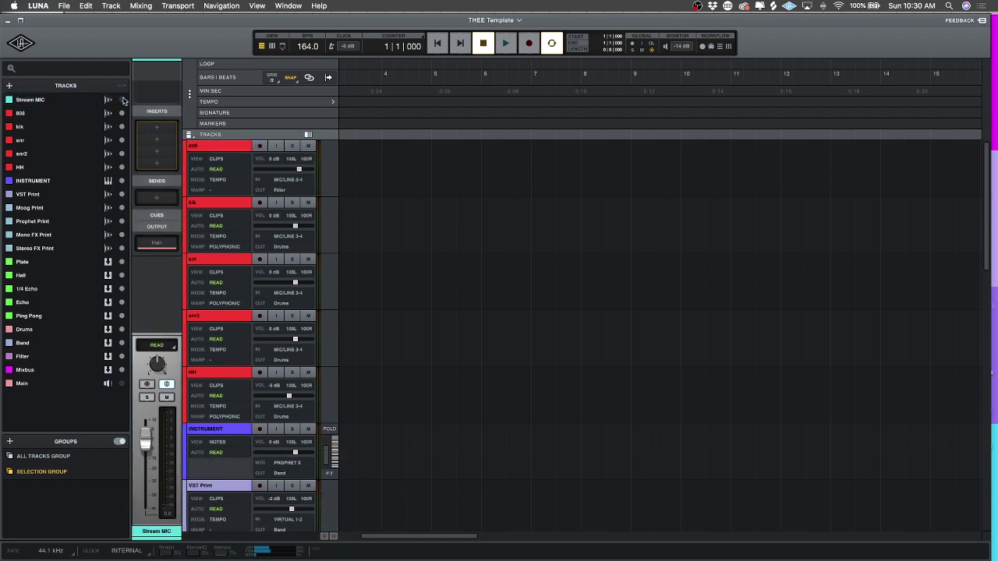
{"action": "left_click", "coordinate": [122, 101]}
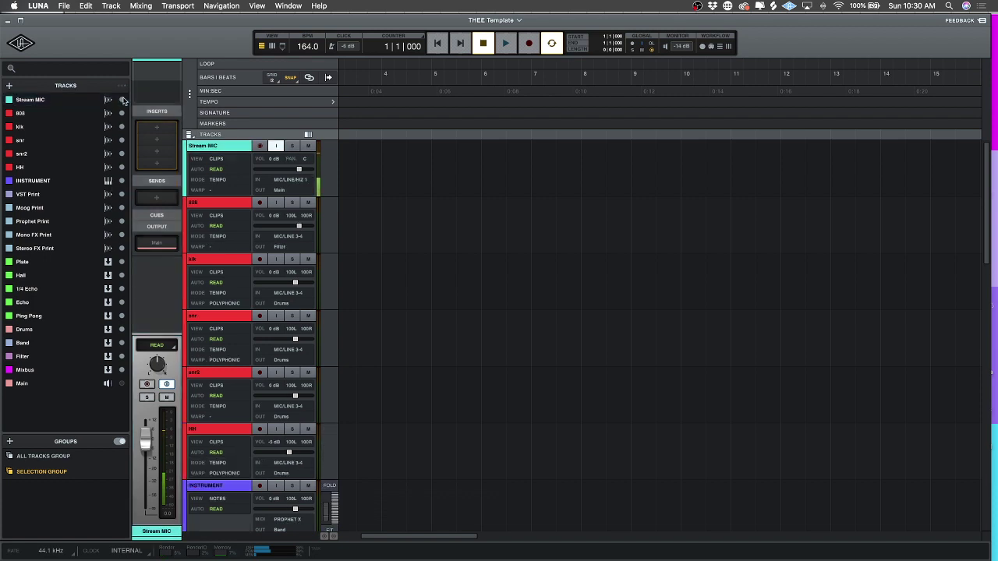
{"action": "left_click", "coordinate": [122, 100]}
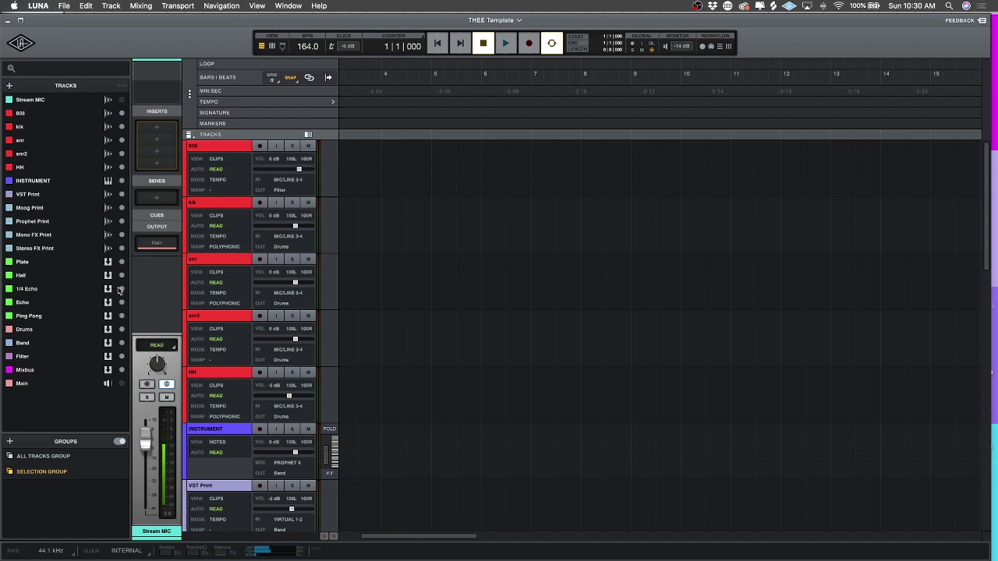
{"action": "scroll", "coordinate": [218, 328], "scroll_direction": "down", "scroll_amount": 10}
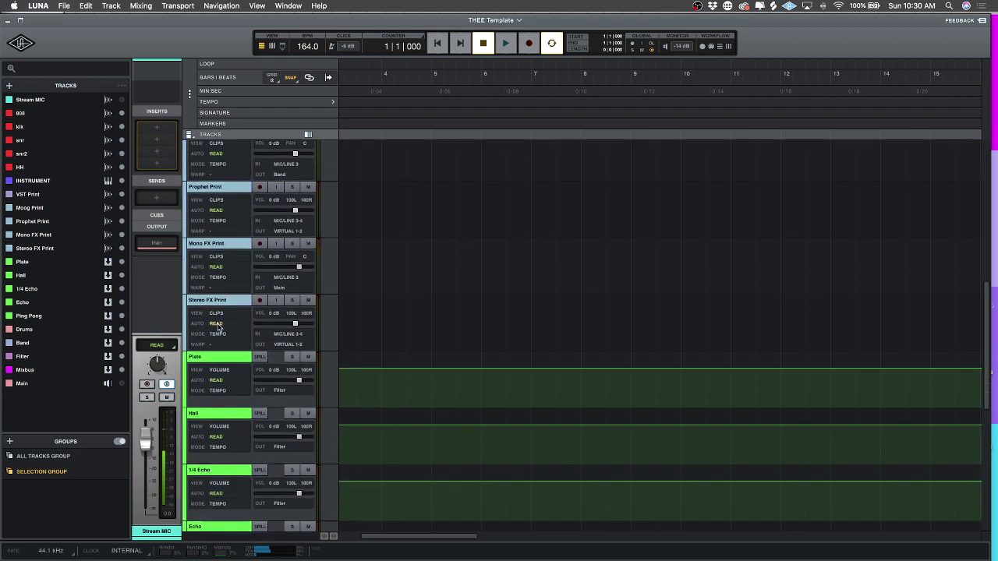
{"action": "scroll", "coordinate": [218, 327], "scroll_direction": "down", "scroll_amount": 10}
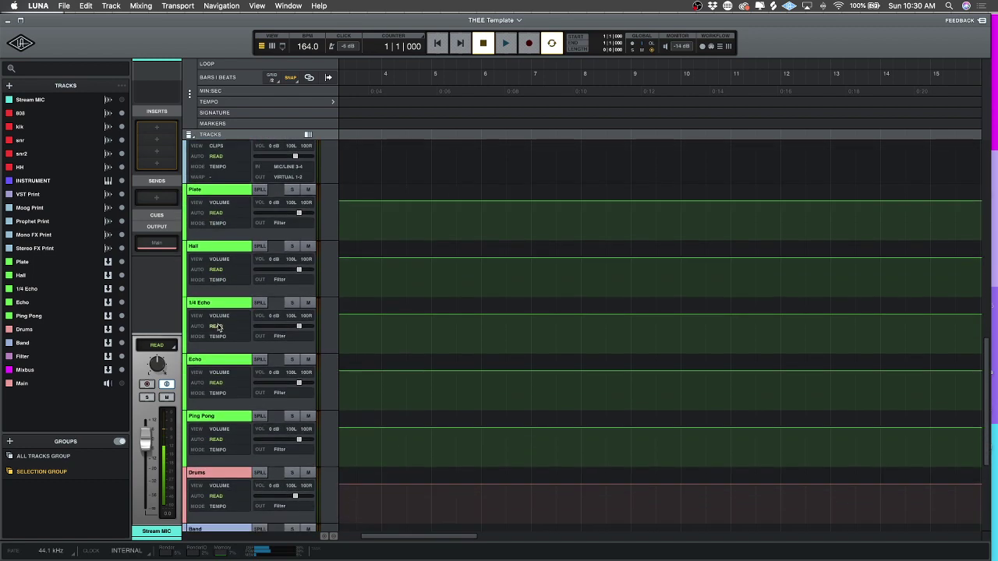
{"action": "scroll", "coordinate": [218, 328], "scroll_direction": "down", "scroll_amount": 2}
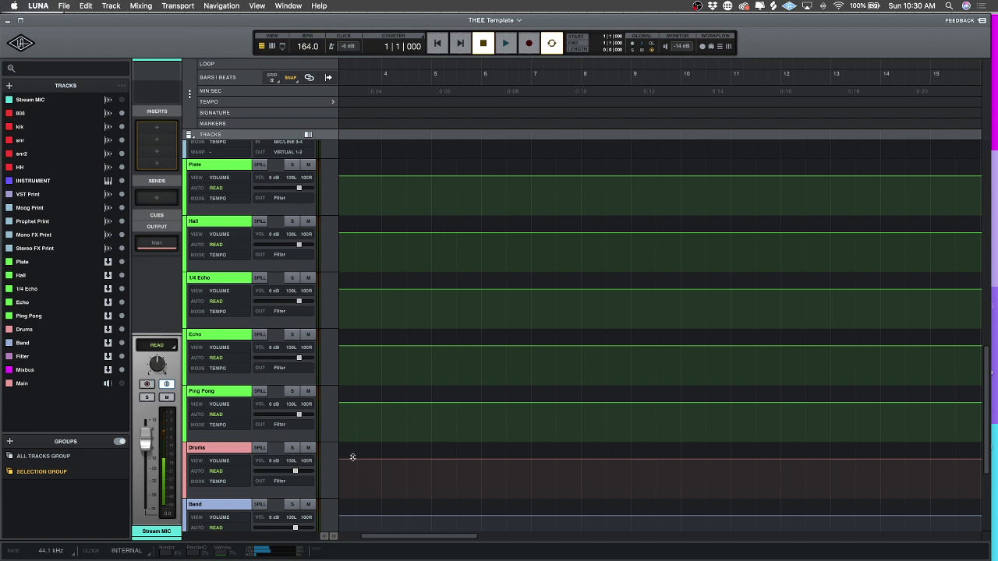
{"action": "key", "text": "super+equal"}
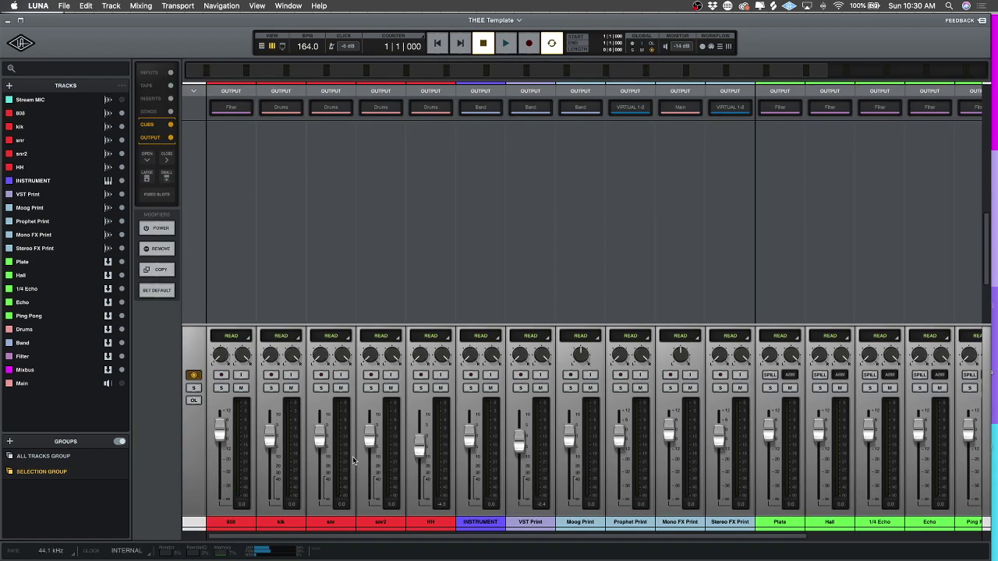
{"action": "scroll", "coordinate": [624, 458], "scroll_direction": "right", "scroll_amount": 5}
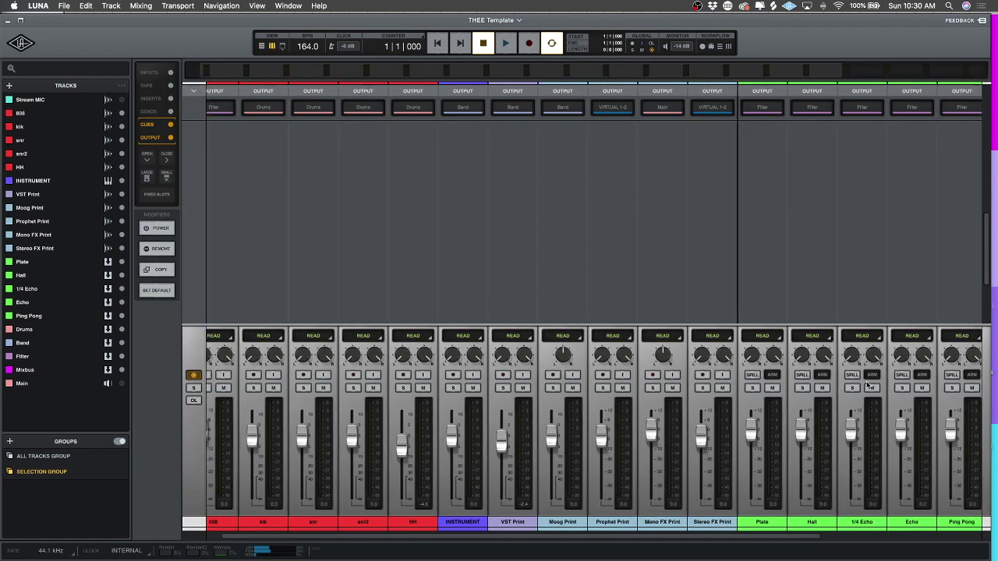
{"action": "scroll", "coordinate": [666, 458], "scroll_direction": "right", "scroll_amount": 2}
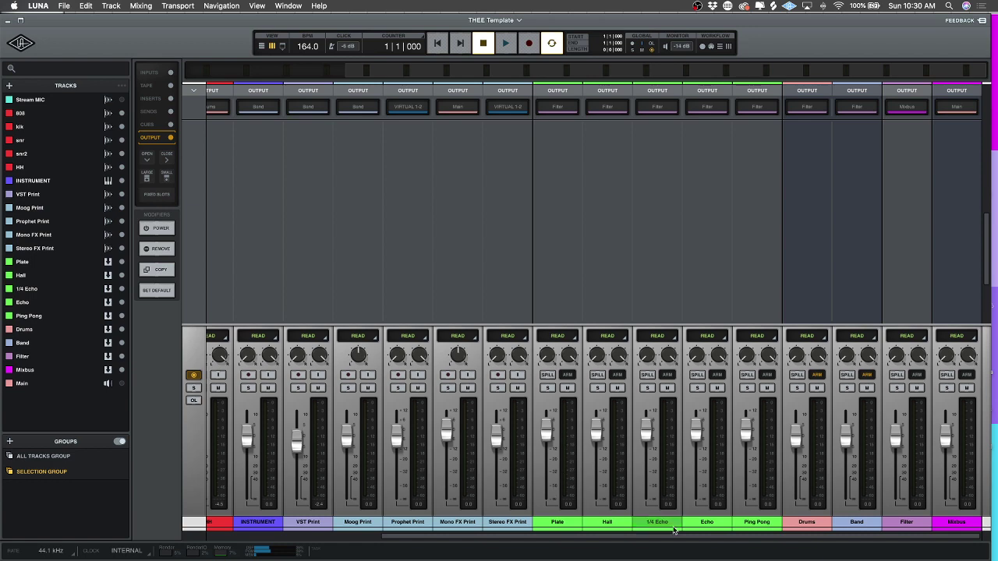
{"action": "scroll", "coordinate": [575, 231], "scroll_direction": "up", "scroll_amount": 10}
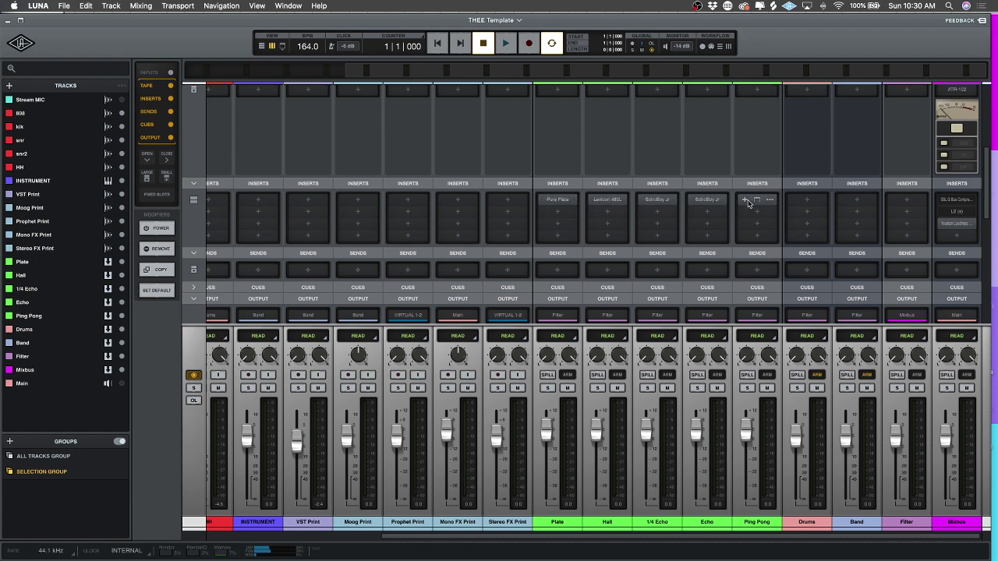
{"action": "left_click", "coordinate": [707, 202]}
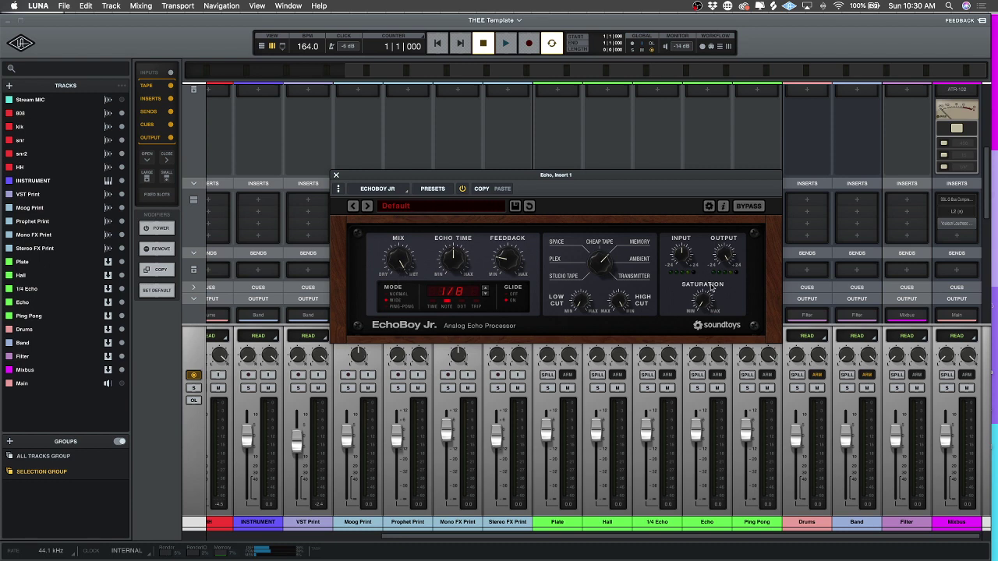
{"action": "left_click", "coordinate": [336, 175]}
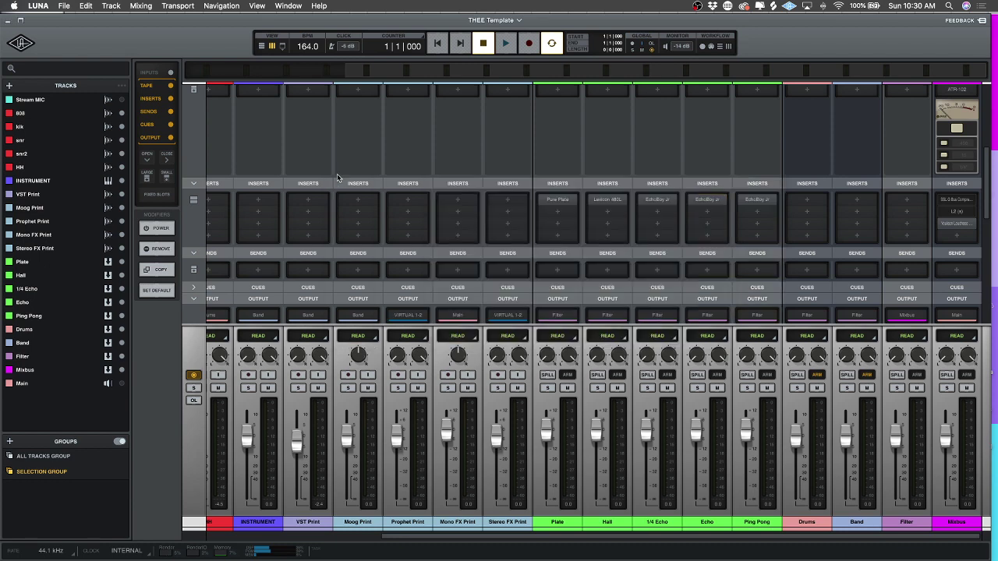
{"action": "scroll", "coordinate": [428, 312], "scroll_direction": "left", "scroll_amount": 6}
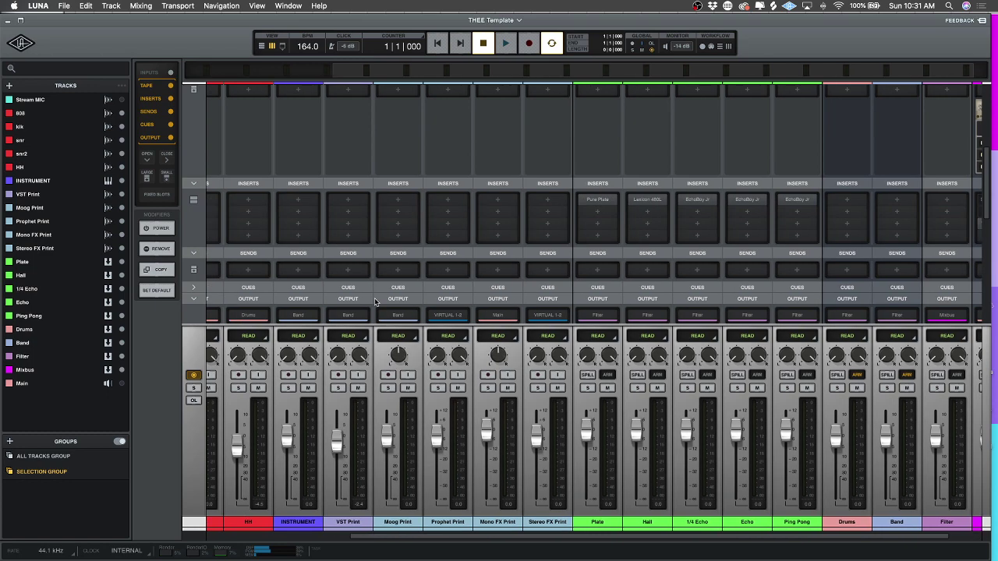
{"action": "scroll", "coordinate": [516, 306], "scroll_direction": "up", "scroll_amount": 2}
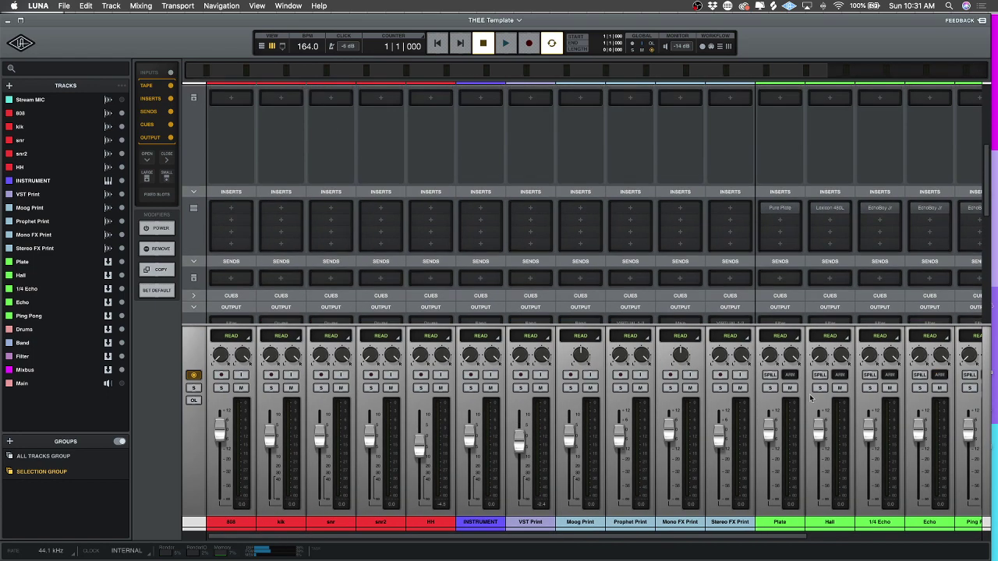
Route the INSTRUMENT track's first send to the Plate bus.
{"action": "left_click", "coordinate": [480, 279]}
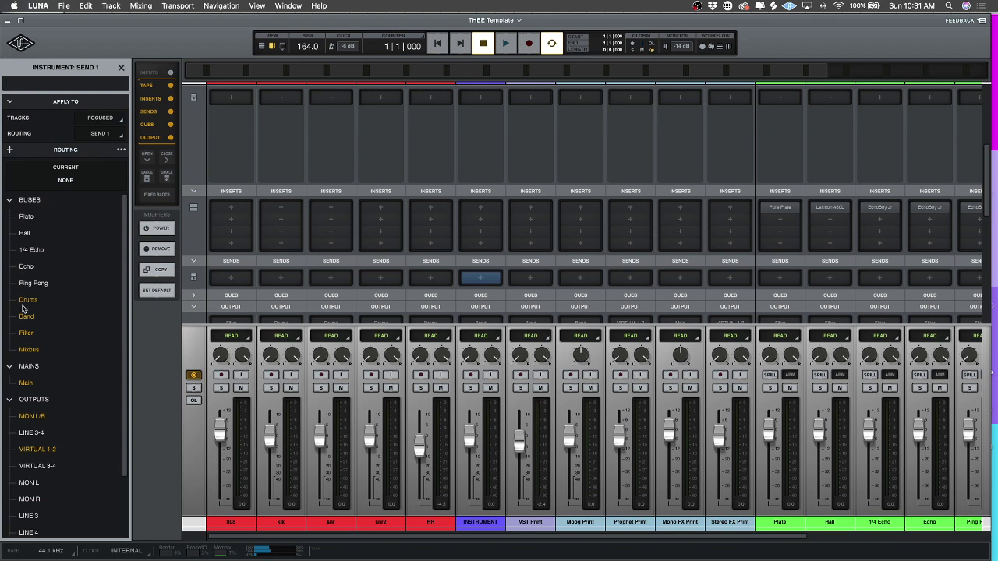
{"action": "left_click", "coordinate": [27, 217]}
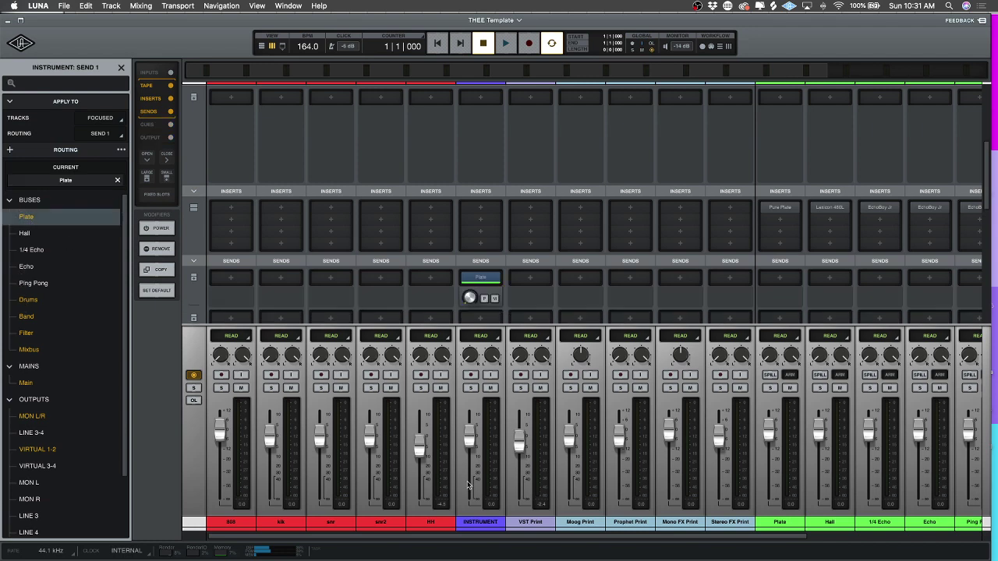
{"action": "scroll", "coordinate": [470, 302], "scroll_direction": "up", "scroll_amount": 1}
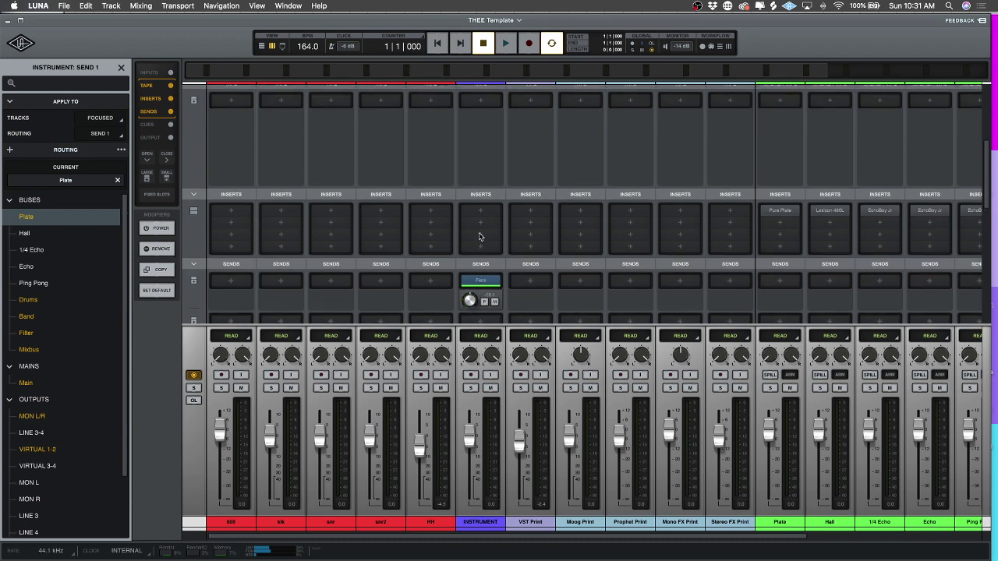
{"action": "scroll", "coordinate": [472, 248], "scroll_direction": "down", "scroll_amount": 1}
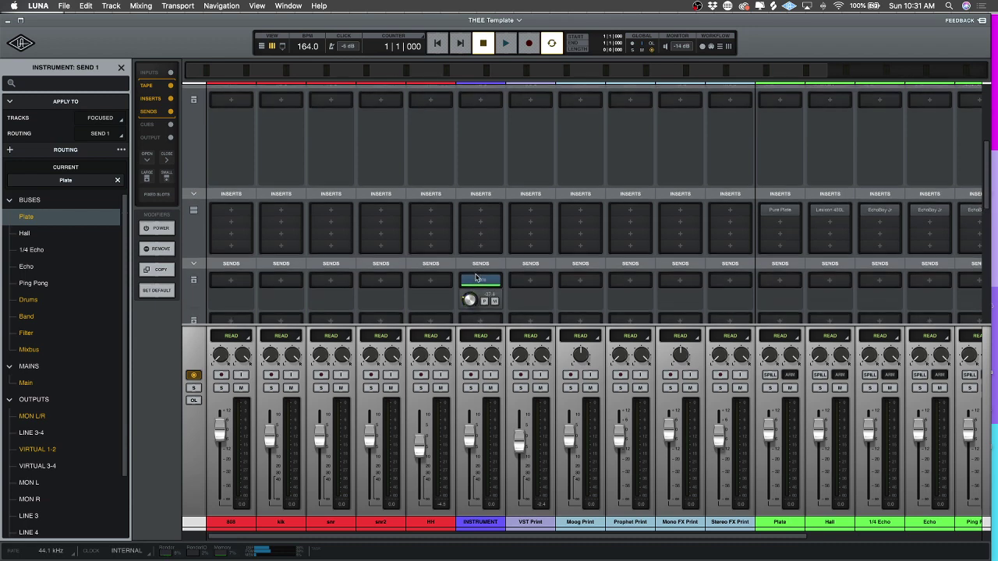
{"action": "scroll", "coordinate": [471, 205], "scroll_direction": "down", "scroll_amount": 2}
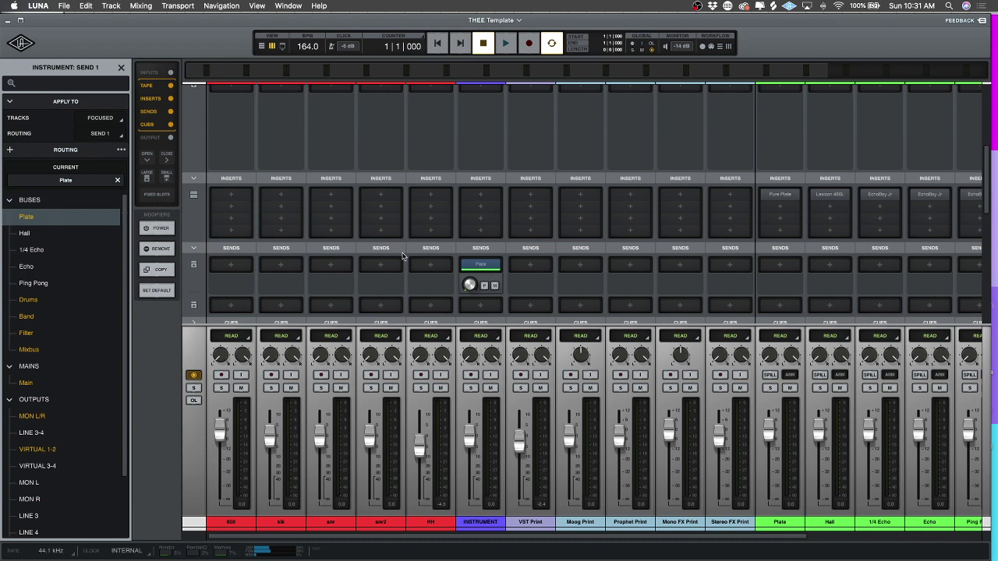
Close the send routing panel and hide the Plate, Hall, 1/4 Echo, Echo and Ping Pong channels.
{"action": "left_click", "coordinate": [467, 265]}
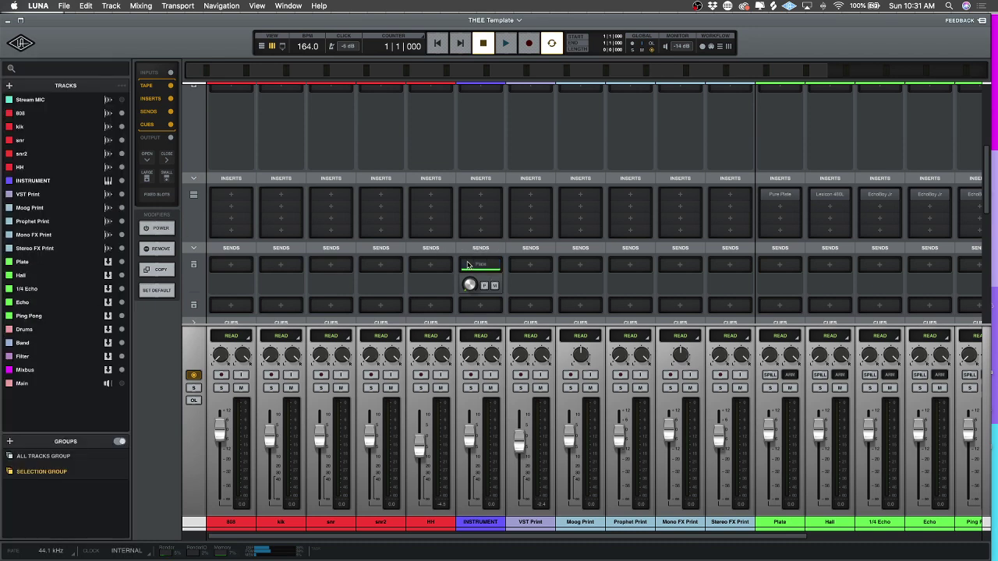
{"action": "left_click", "coordinate": [467, 265]}
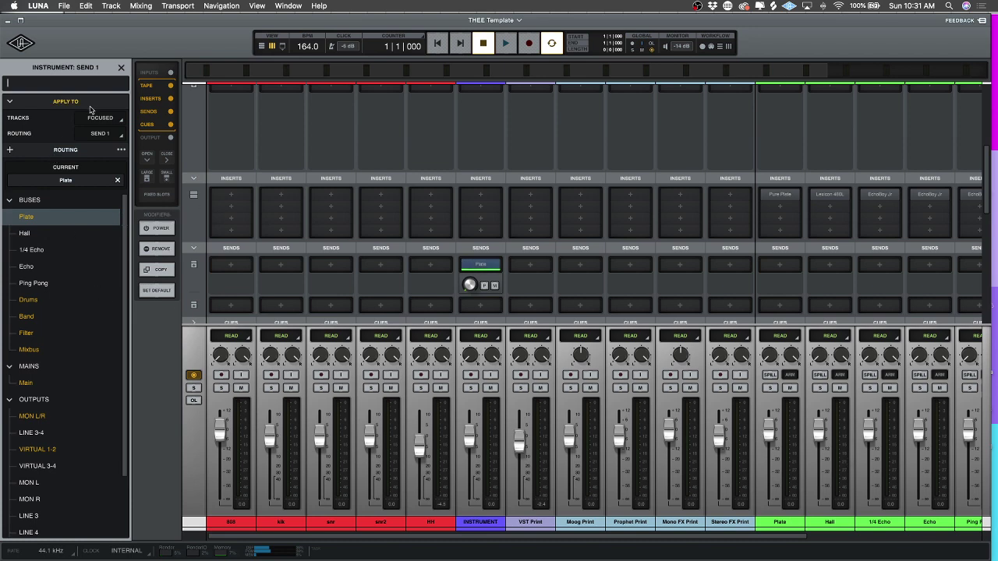
{"action": "left_click", "coordinate": [121, 67]}
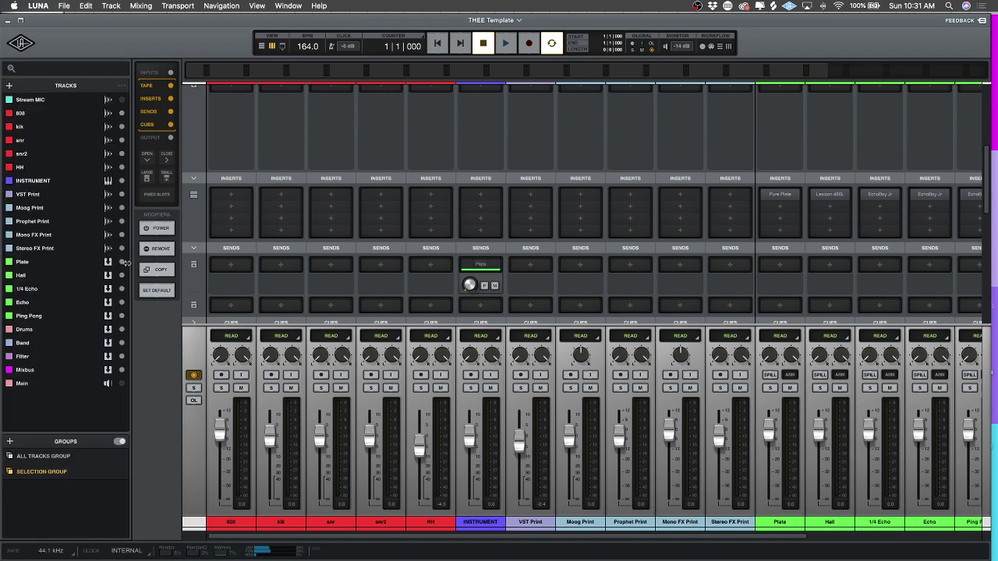
{"action": "left_click_drag", "start_coordinate": [122, 263], "coordinate": [121, 311]}
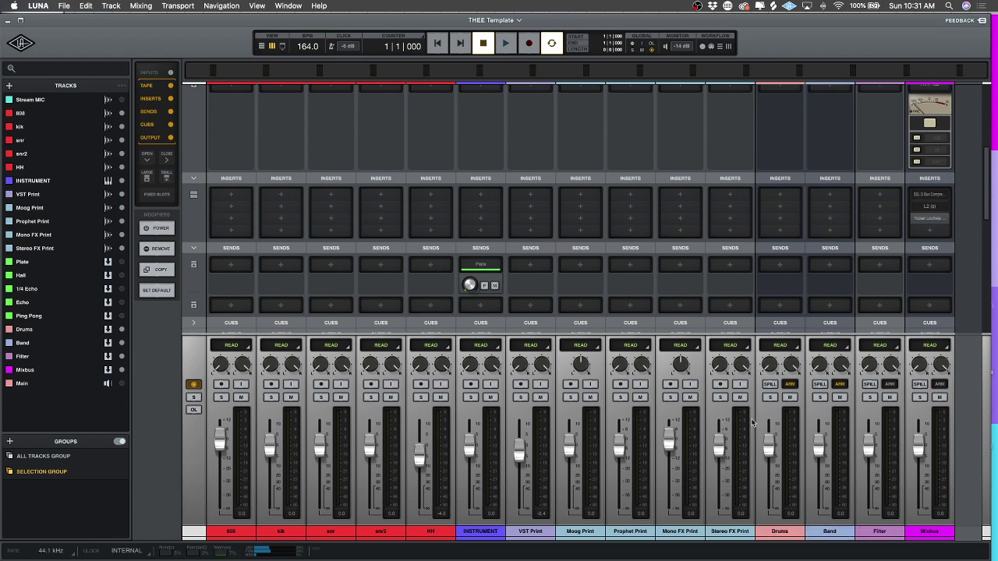
{"action": "scroll", "coordinate": [786, 265], "scroll_direction": "down", "scroll_amount": 5}
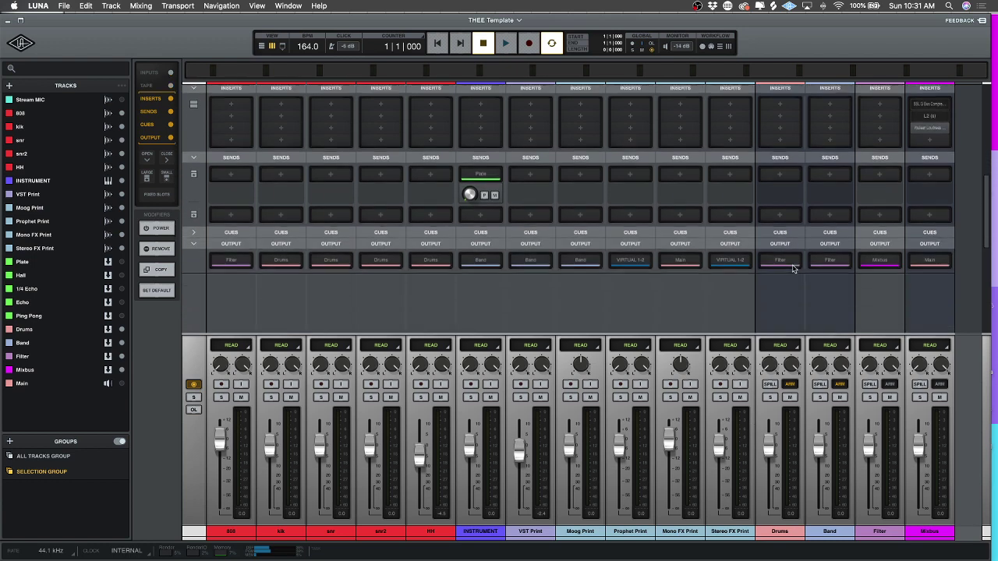
{"action": "scroll", "coordinate": [788, 294], "scroll_direction": "down", "scroll_amount": 2}
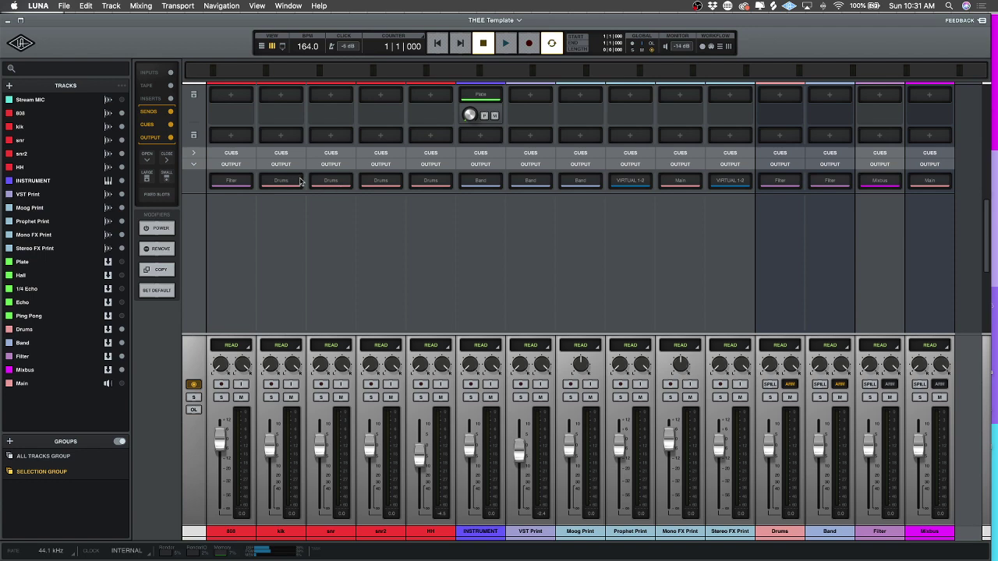
{"action": "scroll", "coordinate": [439, 186], "scroll_direction": "up", "scroll_amount": 1}
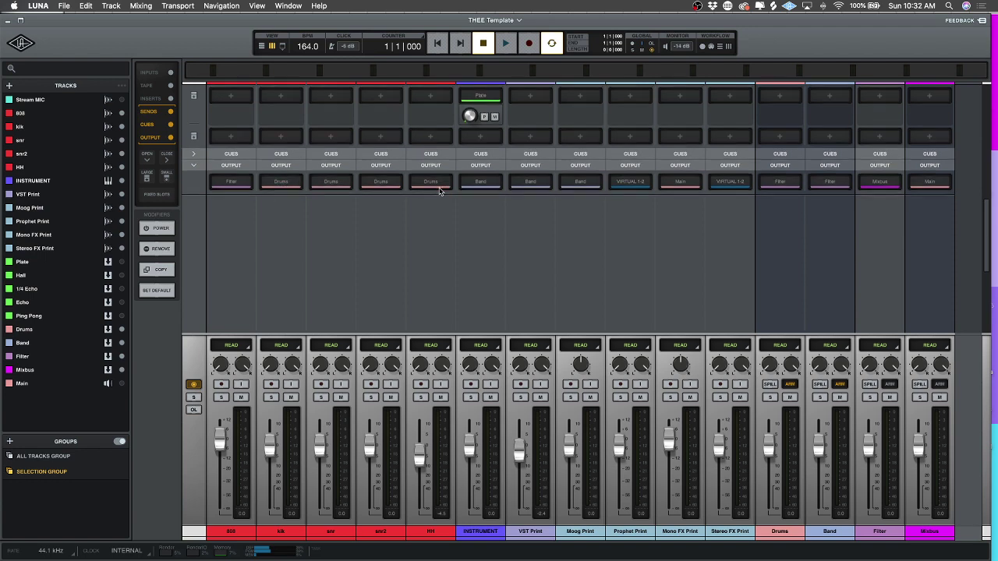
{"action": "scroll", "coordinate": [783, 272], "scroll_direction": "up", "scroll_amount": 5}
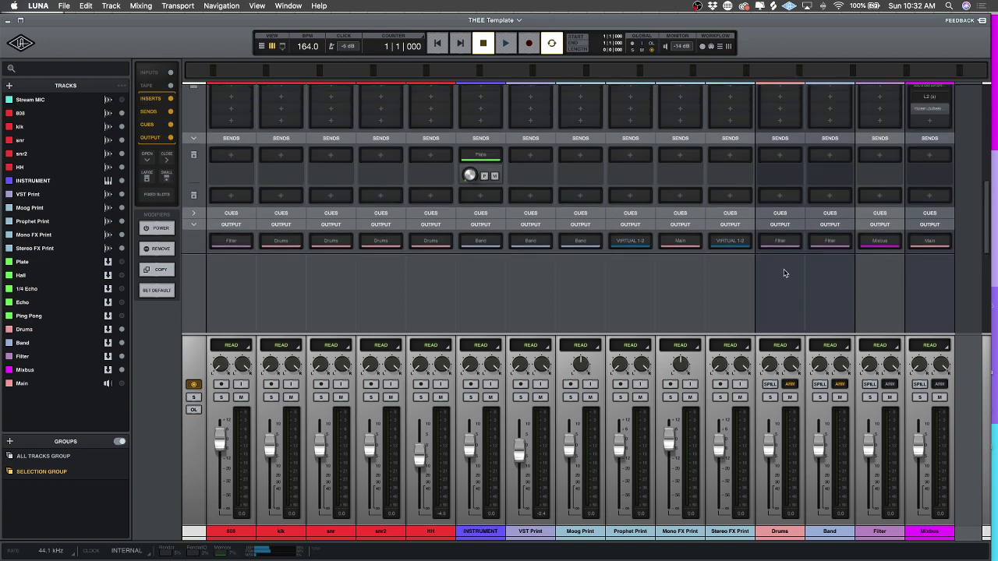
{"action": "scroll", "coordinate": [784, 273], "scroll_direction": "up", "scroll_amount": 3}
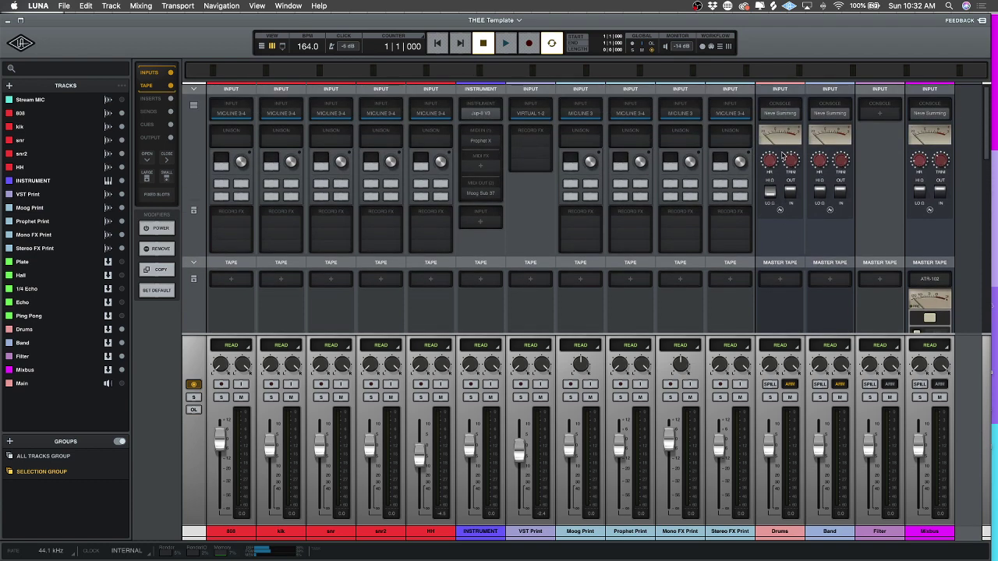
{"action": "scroll", "coordinate": [785, 163], "scroll_direction": "down", "scroll_amount": 3}
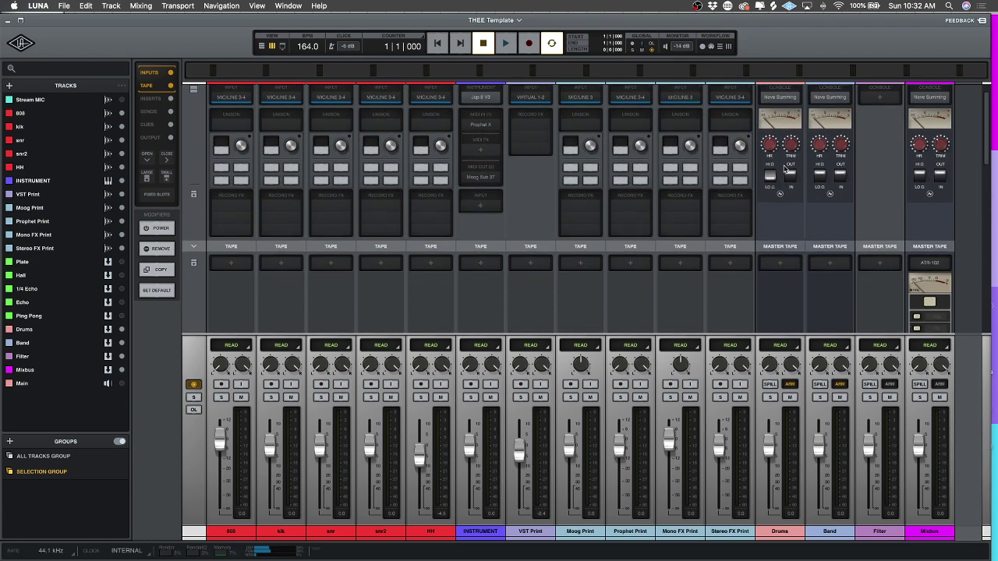
{"action": "scroll", "coordinate": [785, 169], "scroll_direction": "down", "scroll_amount": 10}
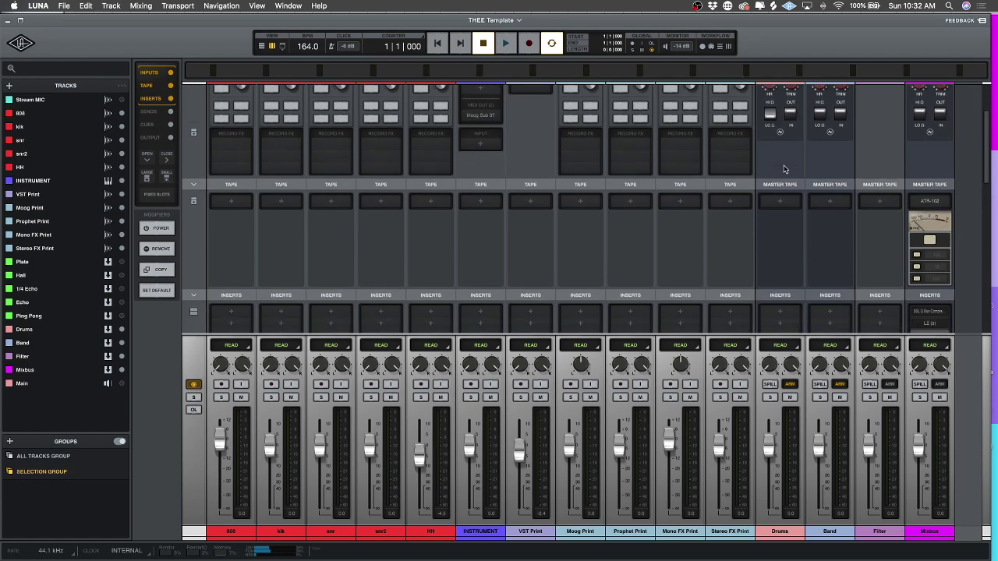
{"action": "scroll", "coordinate": [785, 169], "scroll_direction": "down", "scroll_amount": 4}
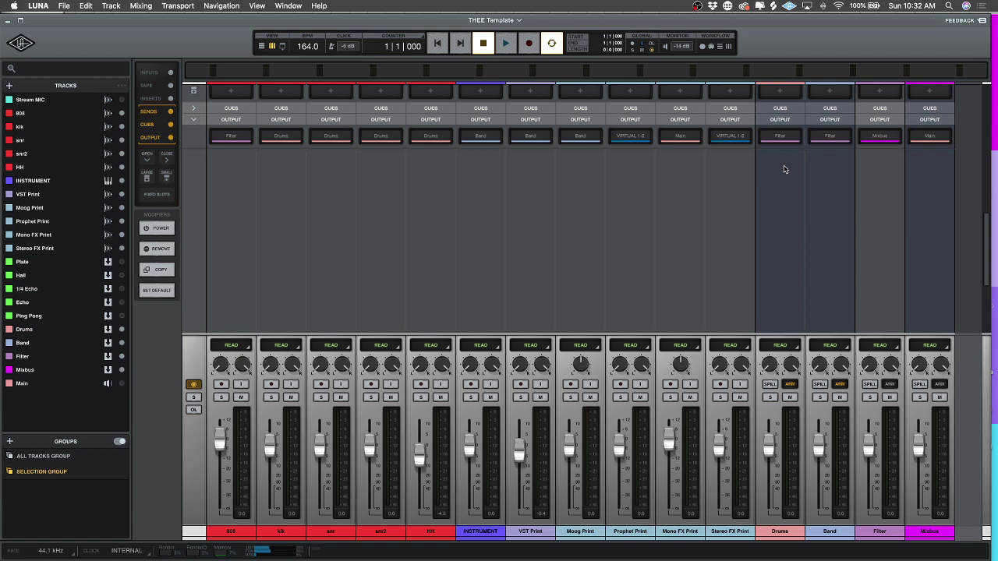
{"action": "scroll", "coordinate": [785, 169], "scroll_direction": "up", "scroll_amount": 14}
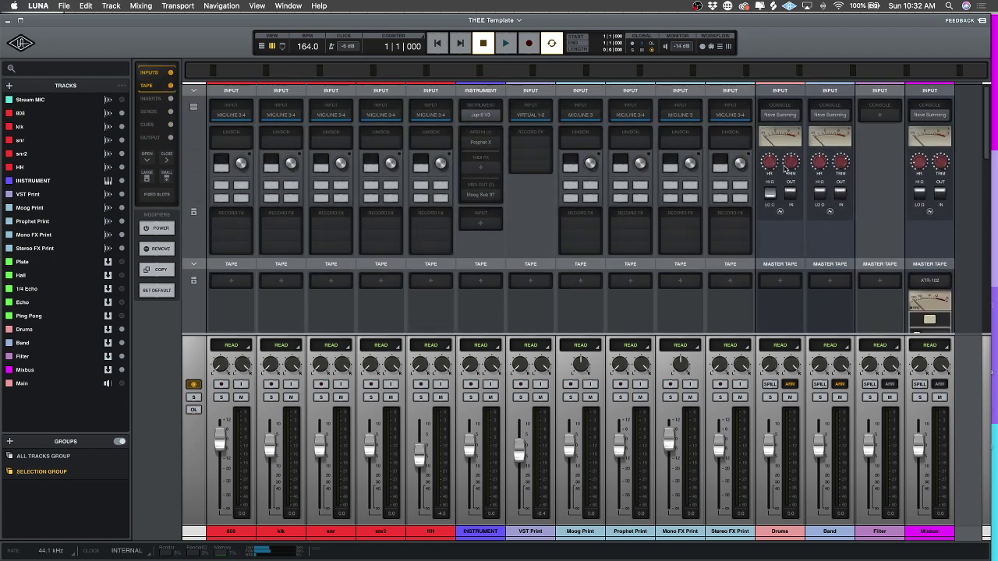
{"action": "scroll", "coordinate": [785, 169], "scroll_direction": "down", "scroll_amount": 2}
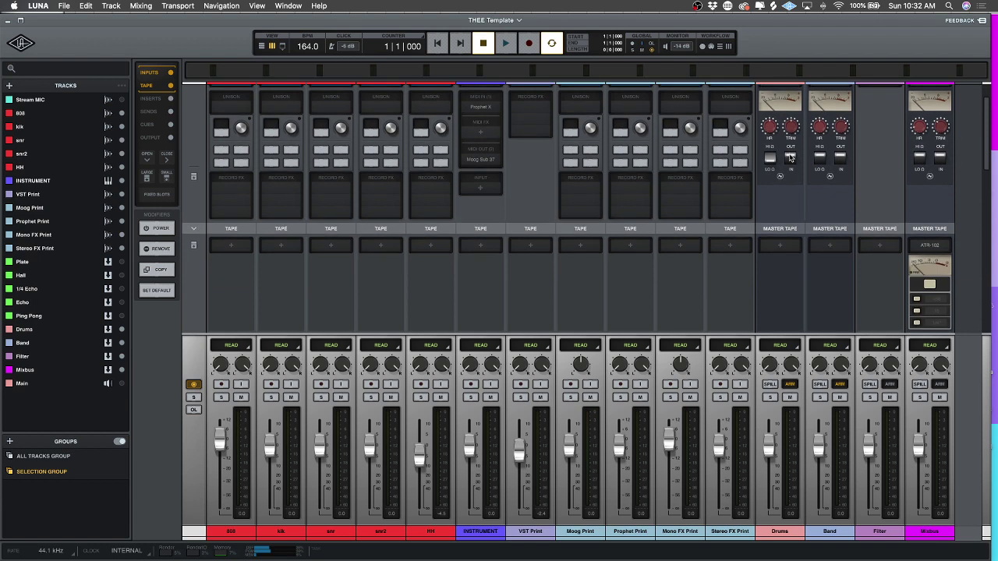
{"action": "scroll", "coordinate": [789, 161], "scroll_direction": "down", "scroll_amount": 6}
{"action": "scroll", "coordinate": [789, 161], "scroll_direction": "down", "scroll_amount": 1}
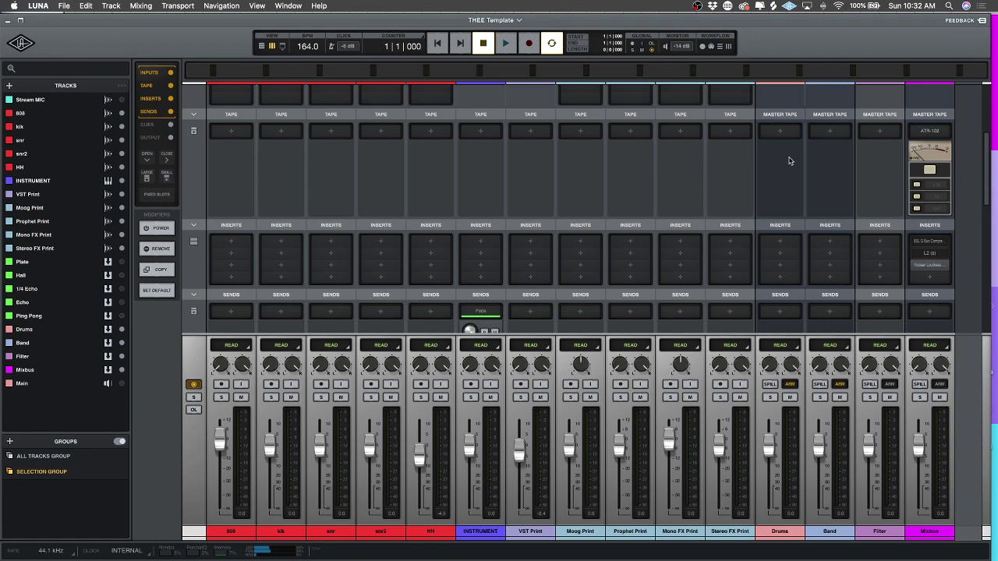
{"action": "scroll", "coordinate": [789, 160], "scroll_direction": "down", "scroll_amount": 15}
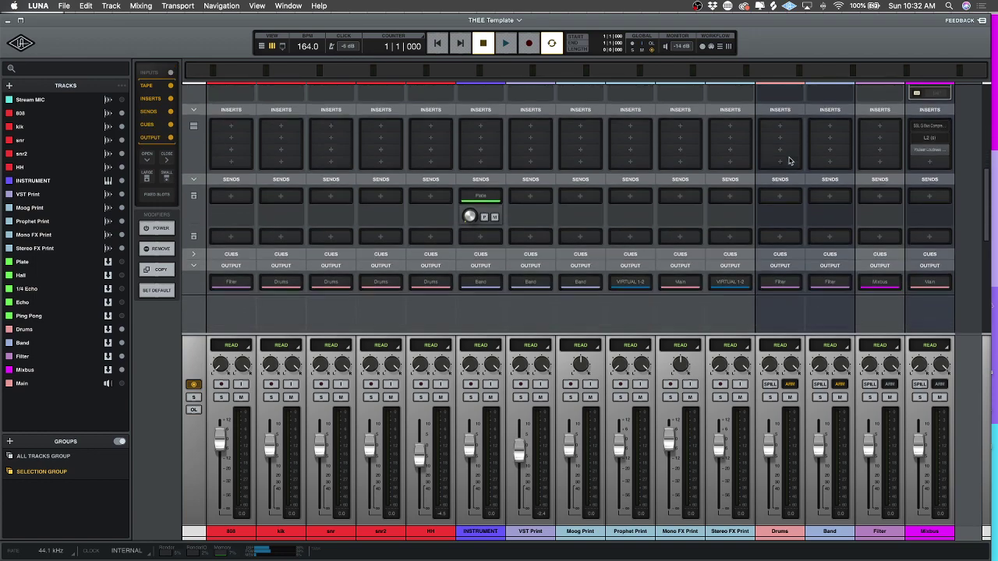
{"action": "scroll", "coordinate": [789, 160], "scroll_direction": "up", "scroll_amount": 20}
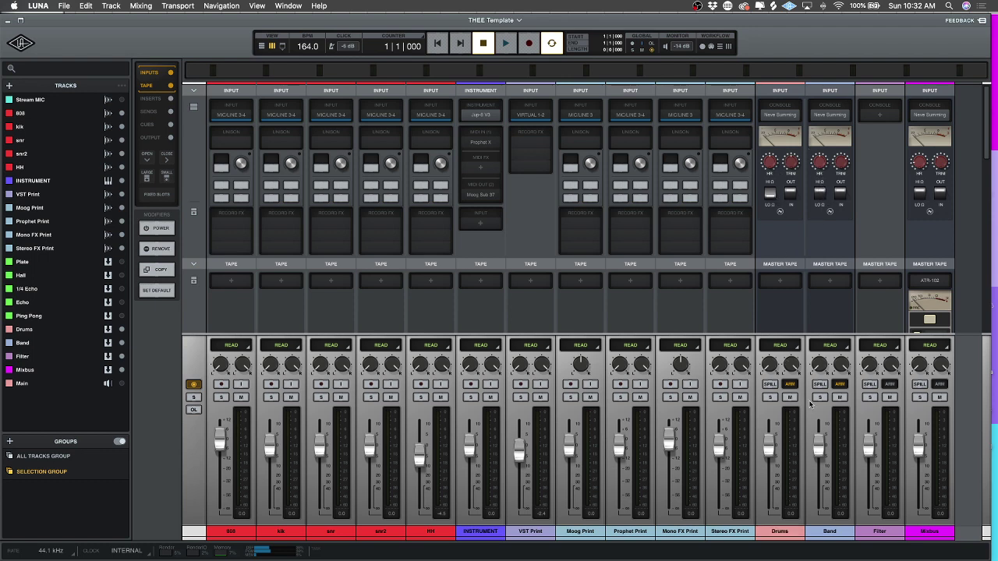
{"action": "scroll", "coordinate": [822, 427], "scroll_direction": "down", "scroll_amount": 1}
{"action": "scroll", "coordinate": [821, 427], "scroll_direction": "down", "scroll_amount": 3}
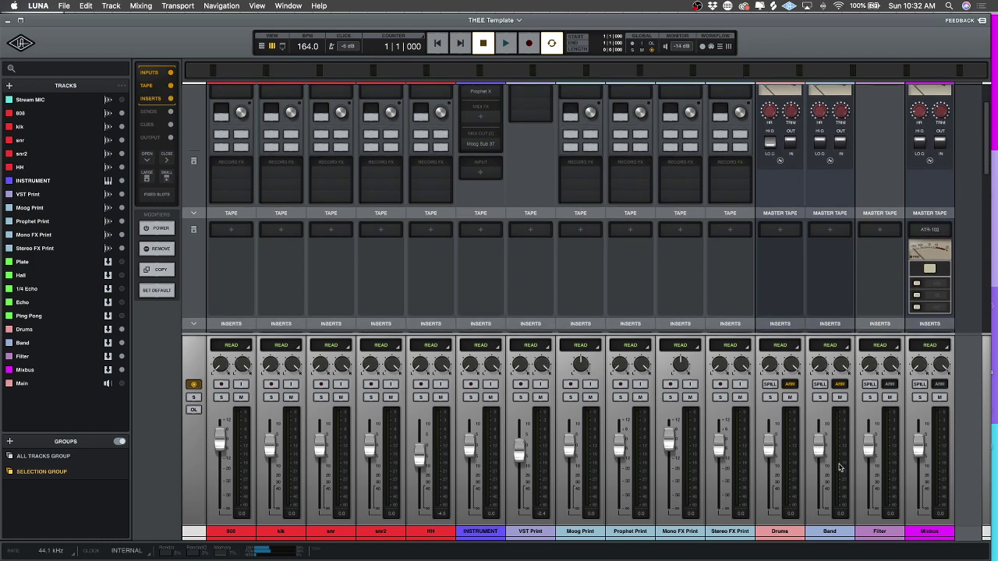
{"action": "scroll", "coordinate": [839, 468], "scroll_direction": "down", "scroll_amount": 15}
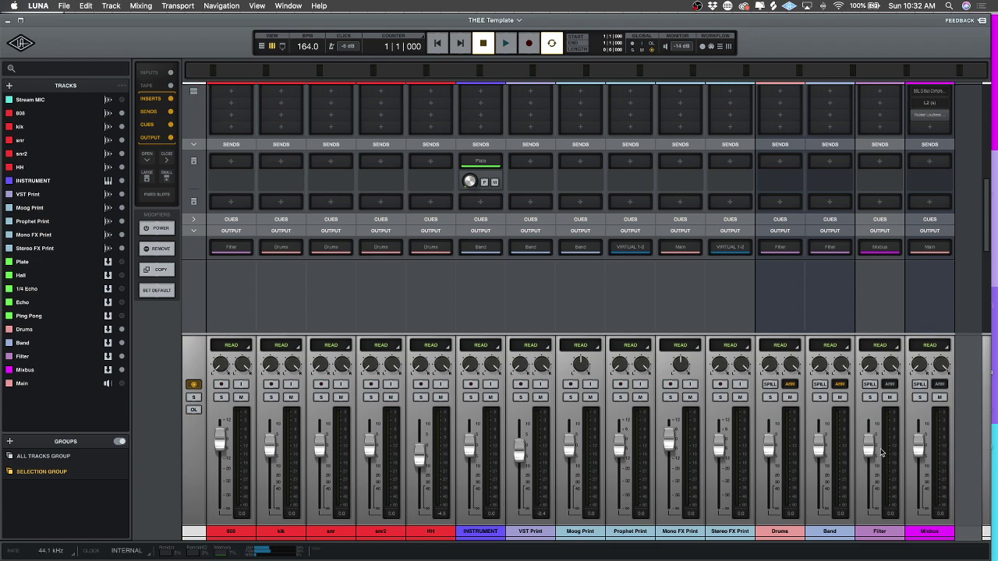
{"action": "scroll", "coordinate": [882, 452], "scroll_direction": "up", "scroll_amount": 15}
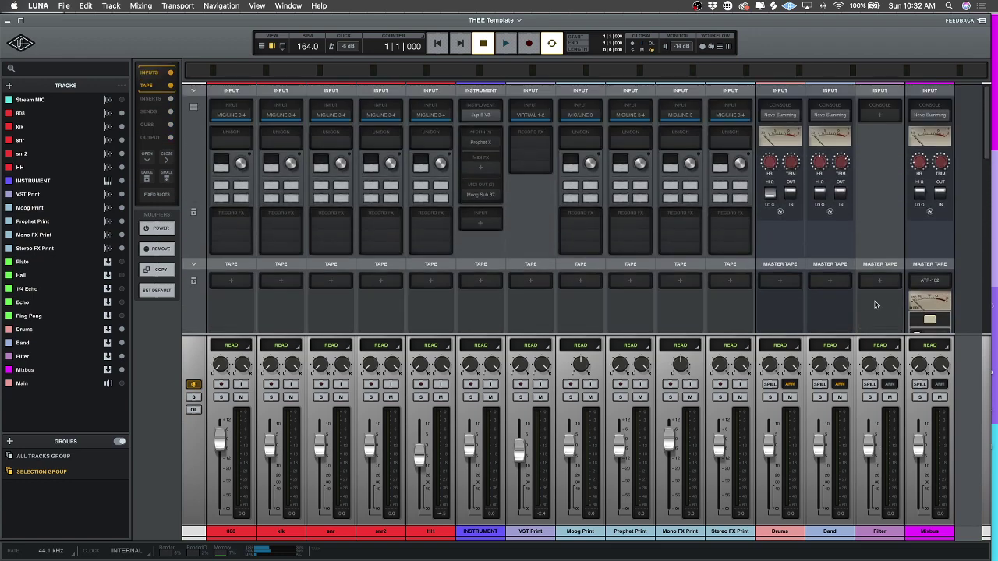
{"action": "scroll", "coordinate": [875, 304], "scroll_direction": "down", "scroll_amount": 15}
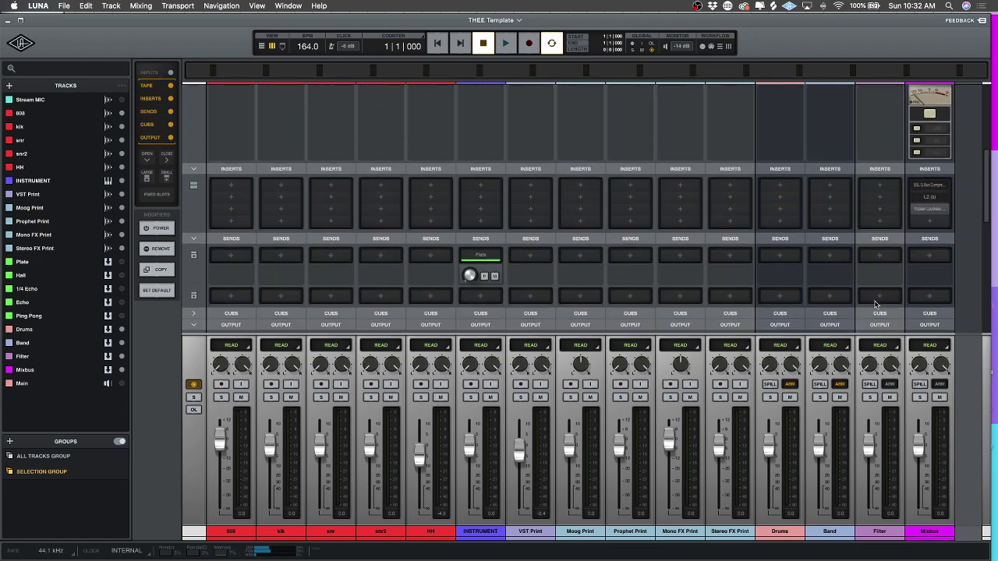
{"action": "scroll", "coordinate": [875, 305], "scroll_direction": "down", "scroll_amount": 3}
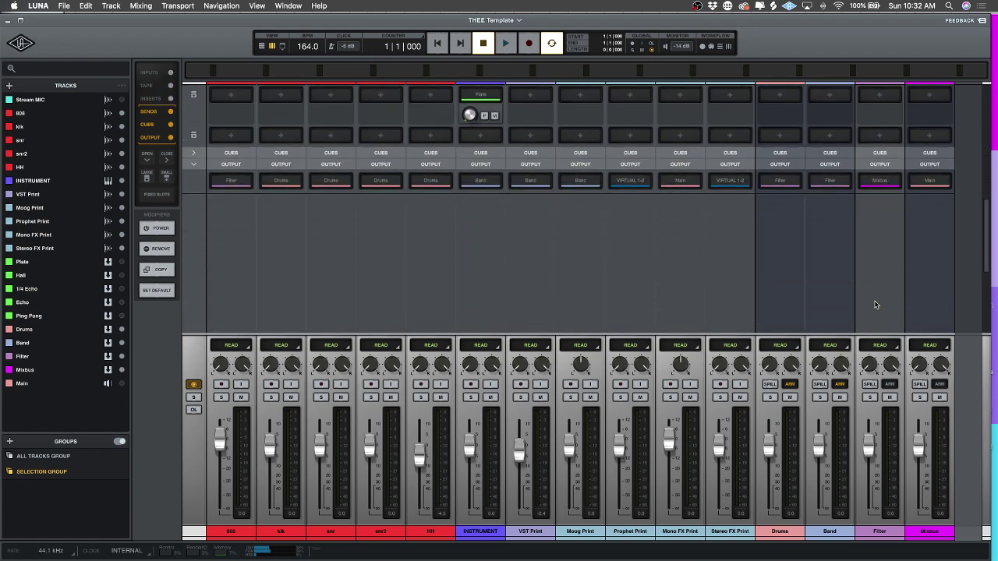
{"action": "scroll", "coordinate": [875, 304], "scroll_direction": "up", "scroll_amount": 5}
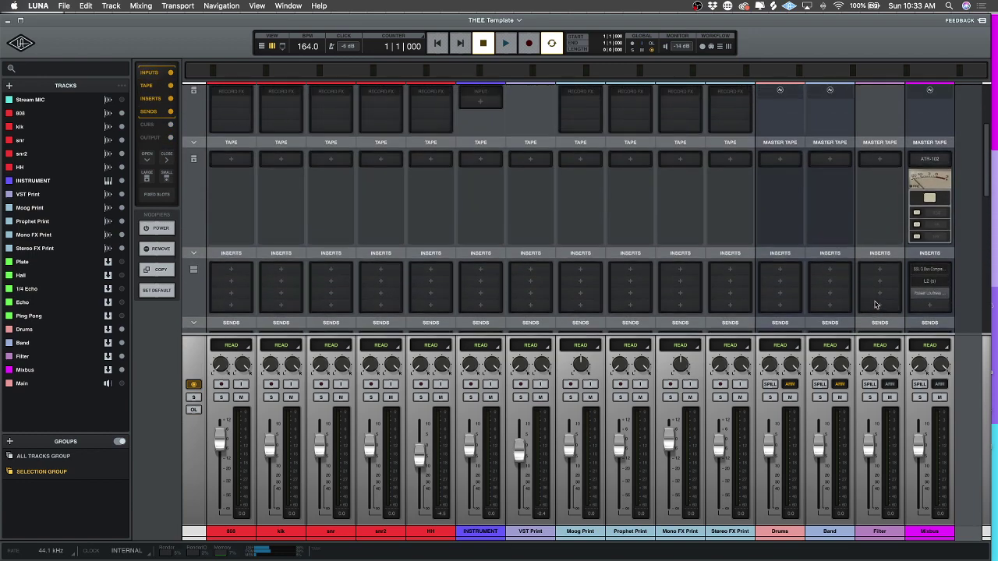
{"action": "scroll", "coordinate": [875, 305], "scroll_direction": "up", "scroll_amount": 1}
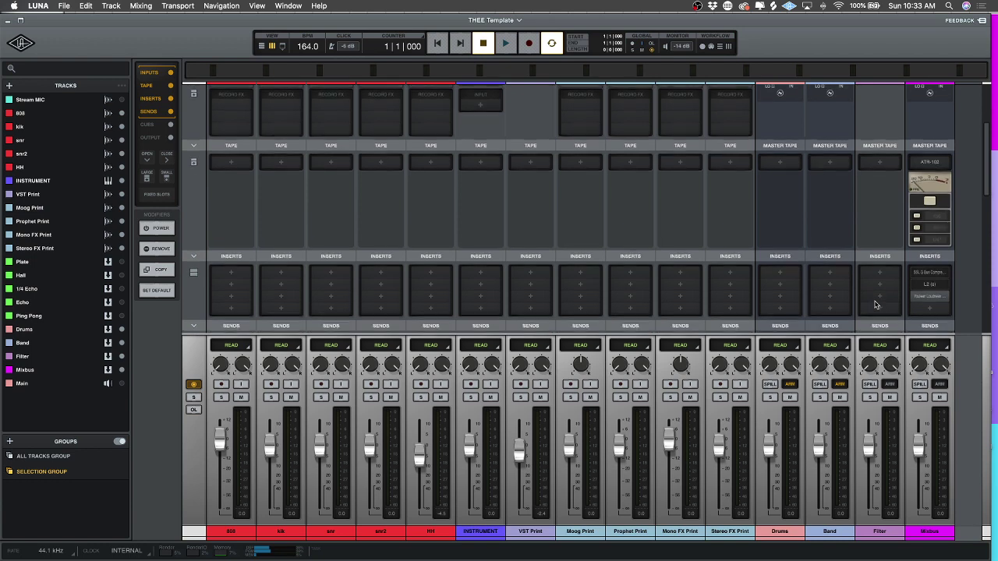
{"action": "scroll", "coordinate": [876, 305], "scroll_direction": "up", "scroll_amount": 4}
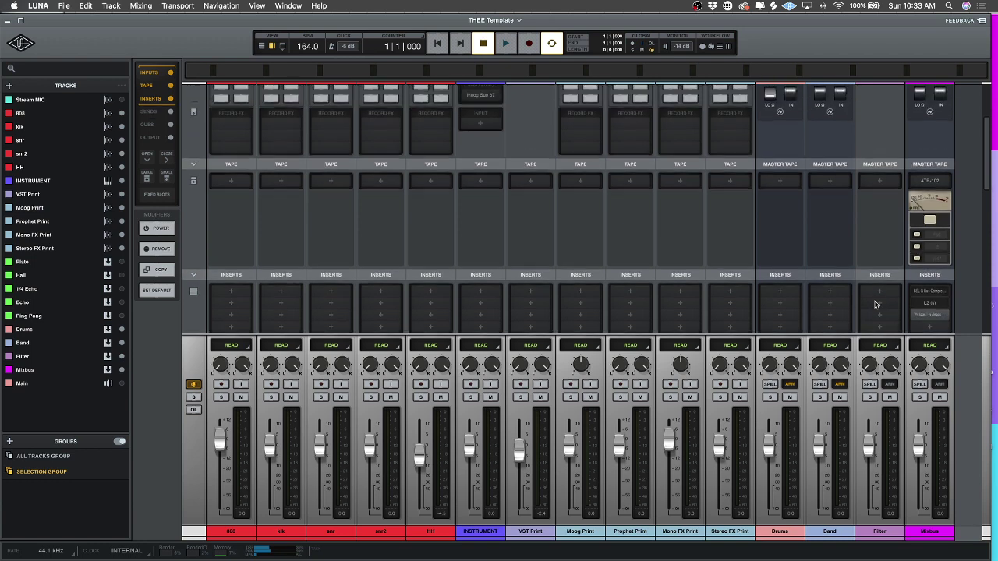
{"action": "scroll", "coordinate": [876, 305], "scroll_direction": "down", "scroll_amount": 6}
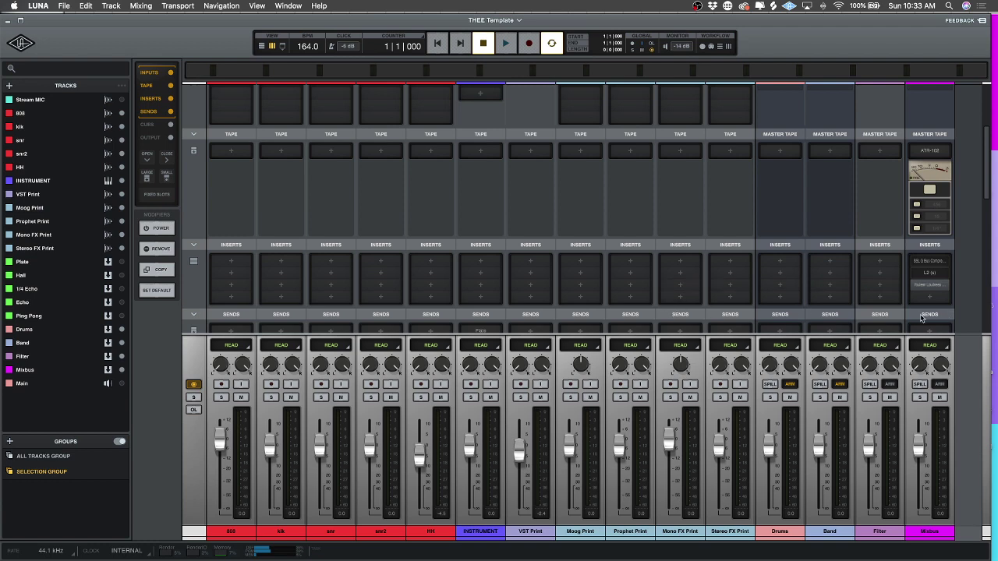
{"action": "scroll", "coordinate": [879, 309], "scroll_direction": "down", "scroll_amount": 13}
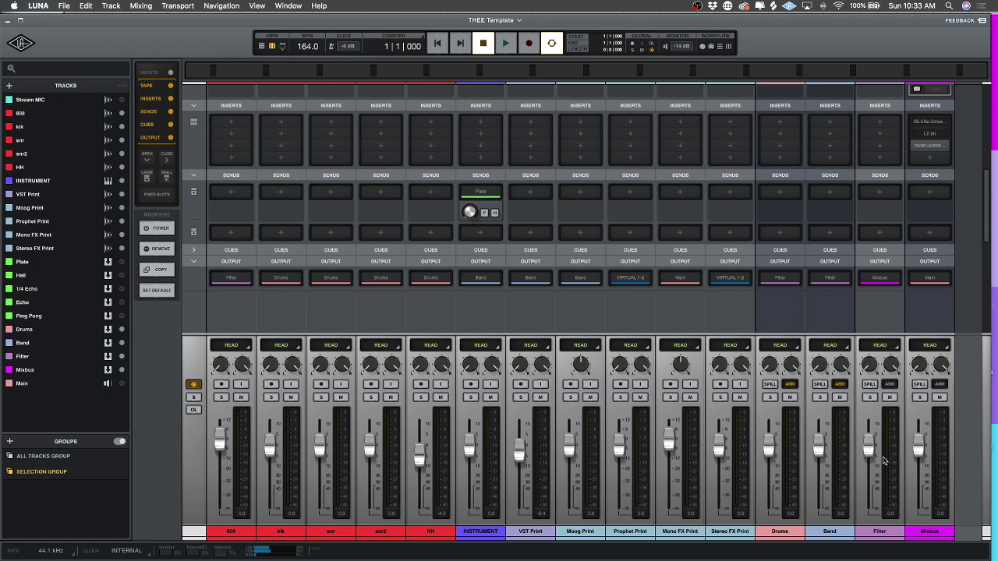
{"action": "scroll", "coordinate": [883, 461], "scroll_direction": "up", "scroll_amount": 6}
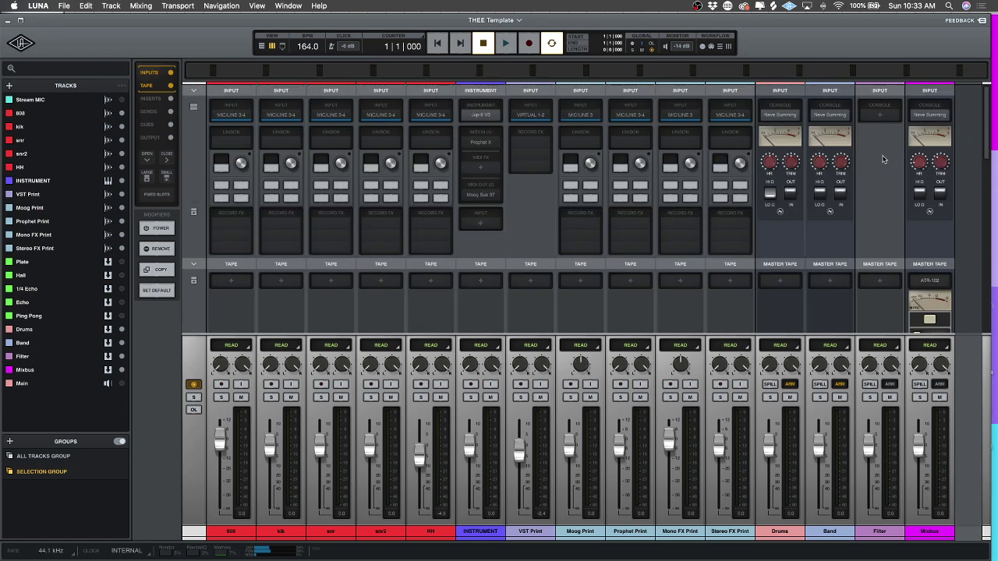
{"action": "scroll", "coordinate": [884, 166], "scroll_direction": "up", "scroll_amount": 3}
{"action": "scroll", "coordinate": [883, 169], "scroll_direction": "up", "scroll_amount": 3}
{"action": "scroll", "coordinate": [894, 201], "scroll_direction": "down", "scroll_amount": 3}
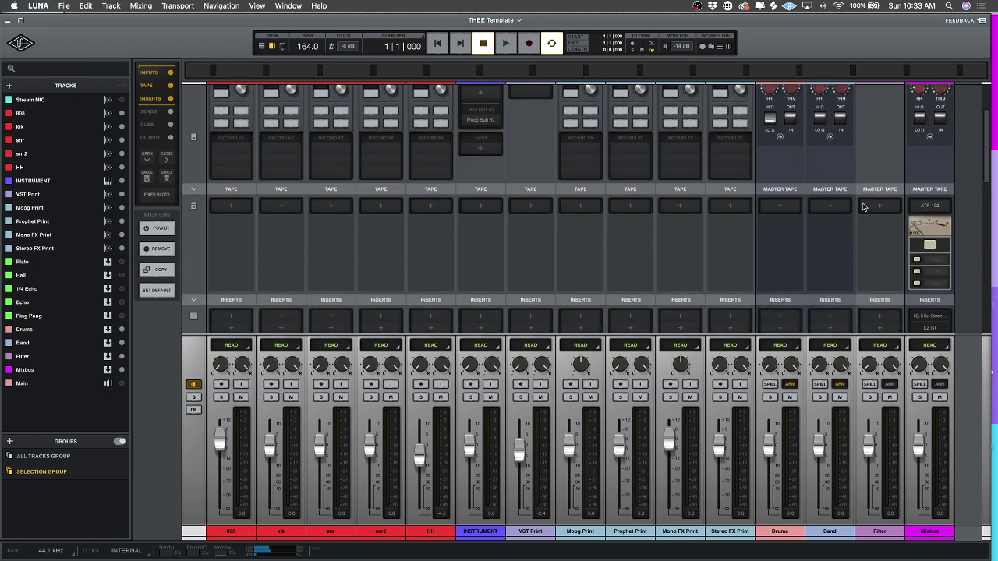
{"action": "scroll", "coordinate": [863, 206], "scroll_direction": "up", "scroll_amount": 3}
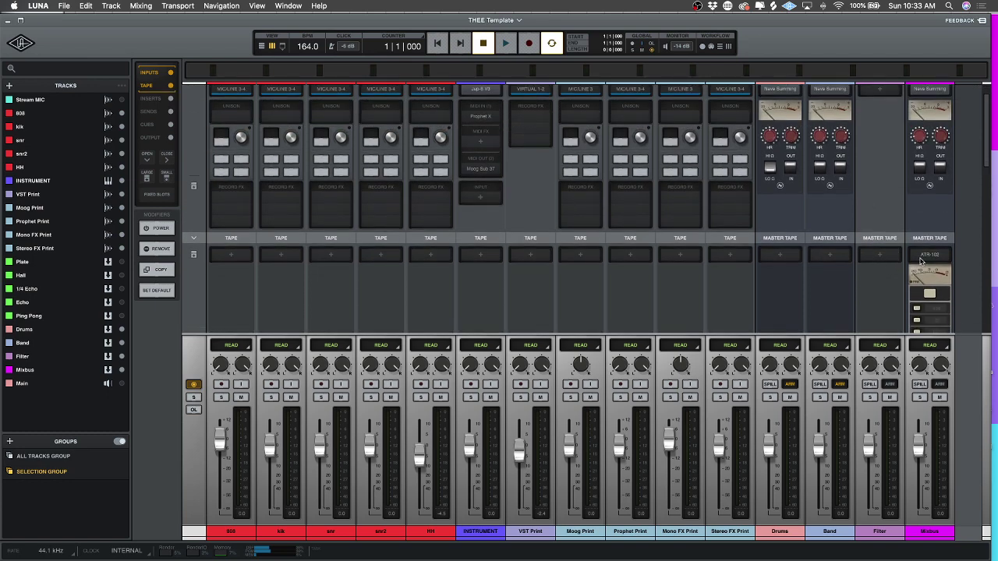
{"action": "scroll", "coordinate": [881, 260], "scroll_direction": "down", "scroll_amount": 4}
{"action": "scroll", "coordinate": [879, 258], "scroll_direction": "down", "scroll_amount": 5}
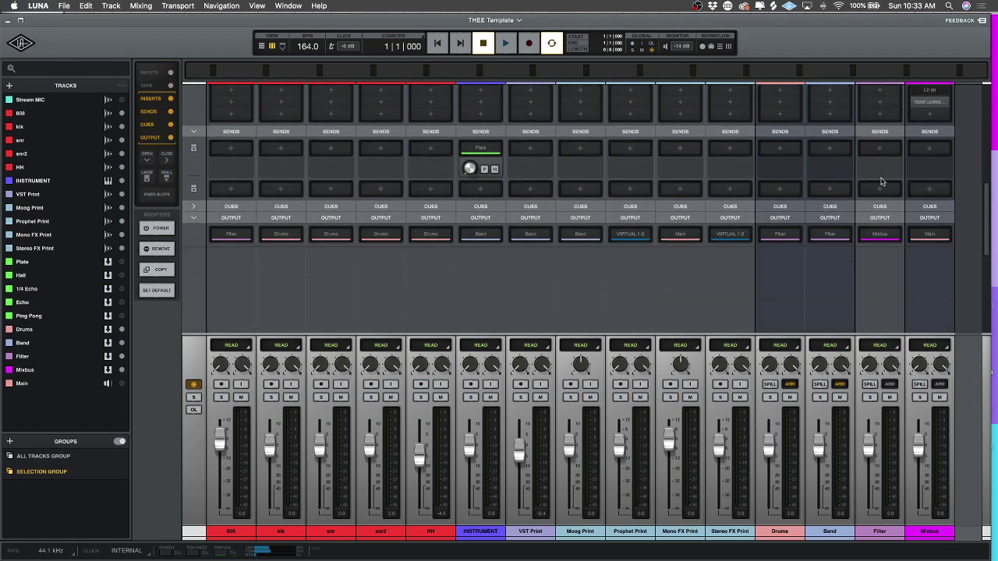
{"action": "scroll", "coordinate": [881, 181], "scroll_direction": "up", "scroll_amount": 6}
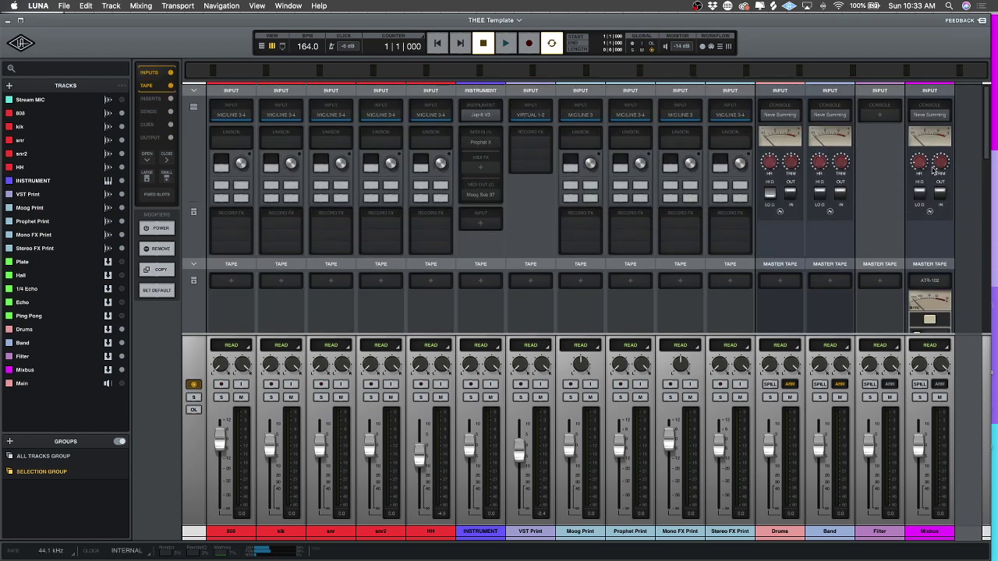
{"action": "scroll", "coordinate": [923, 194], "scroll_direction": "down", "scroll_amount": 6}
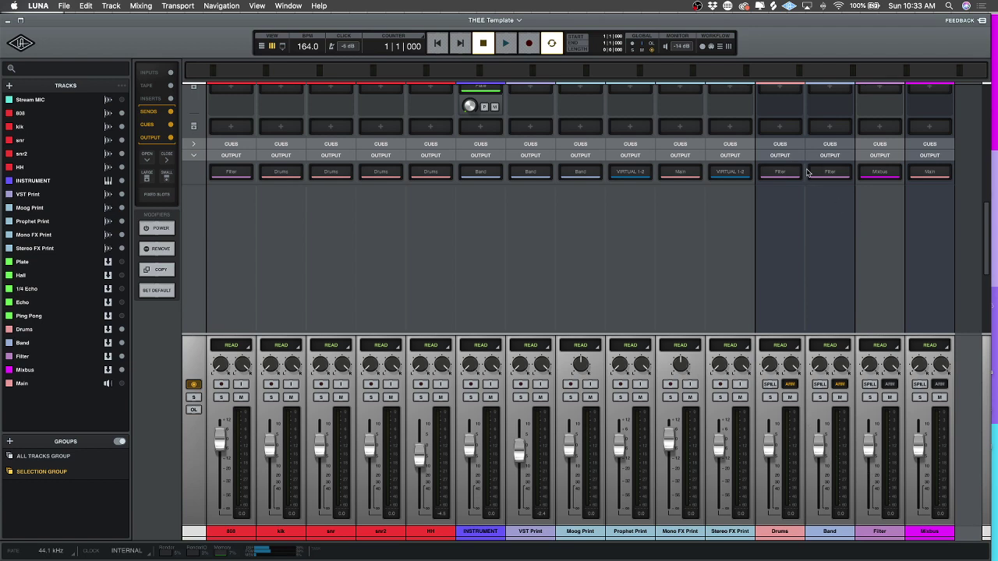
{"action": "scroll", "coordinate": [932, 179], "scroll_direction": "up", "scroll_amount": 5}
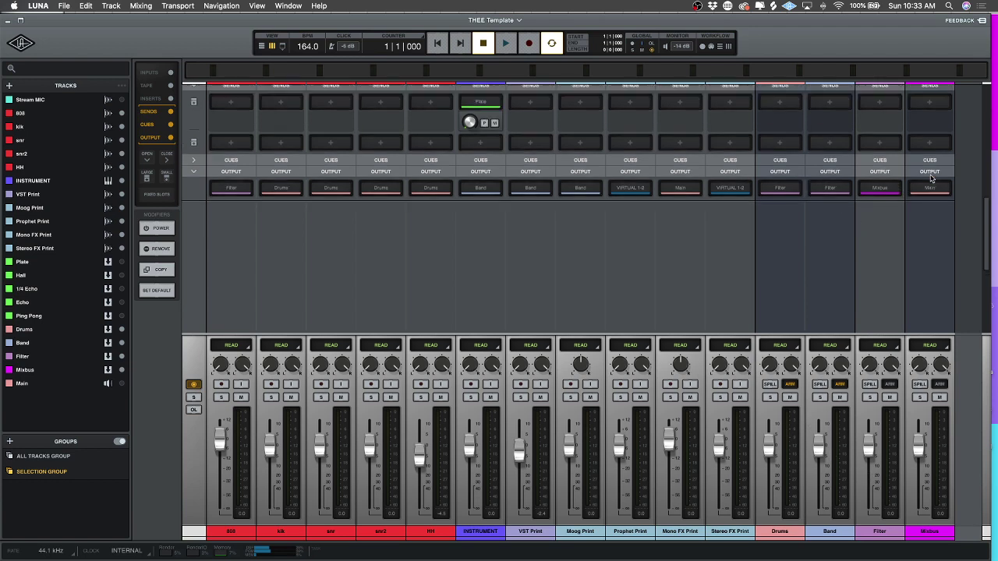
{"action": "scroll", "coordinate": [934, 170], "scroll_direction": "up", "scroll_amount": 5}
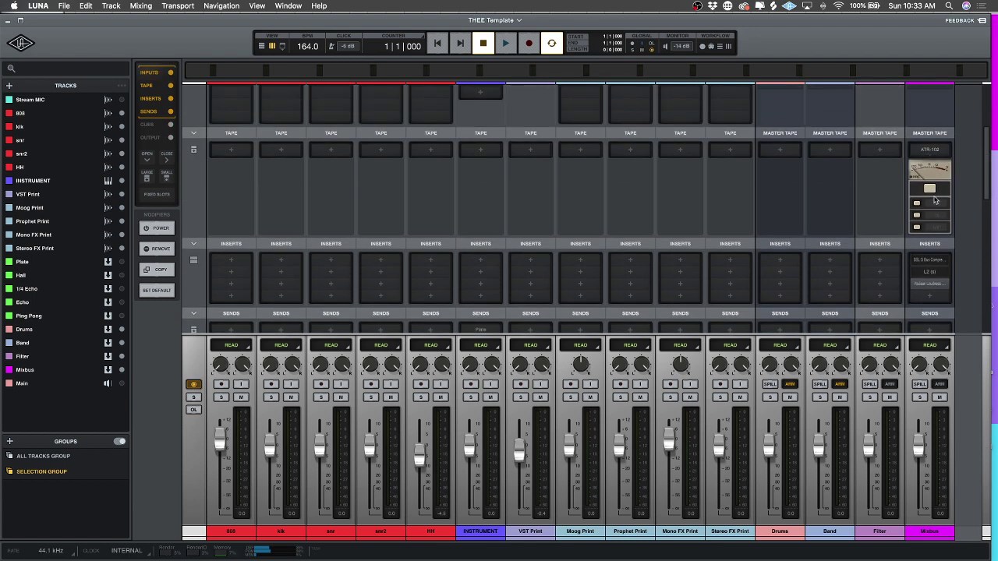
{"action": "scroll", "coordinate": [934, 218], "scroll_direction": "down", "scroll_amount": 2}
{"action": "scroll", "coordinate": [928, 248], "scroll_direction": "down", "scroll_amount": 2}
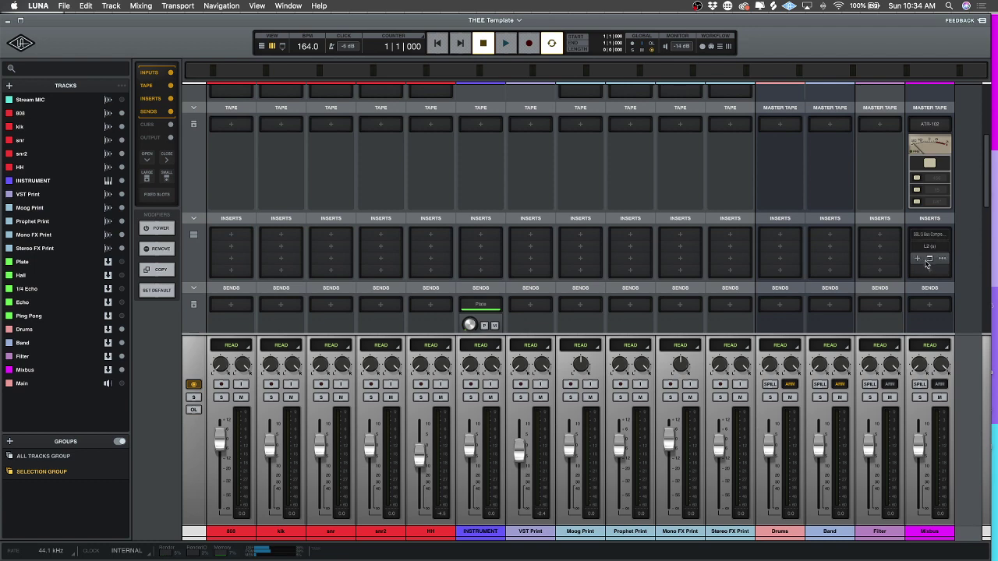
{"action": "scroll", "coordinate": [930, 252], "scroll_direction": "down", "scroll_amount": 10}
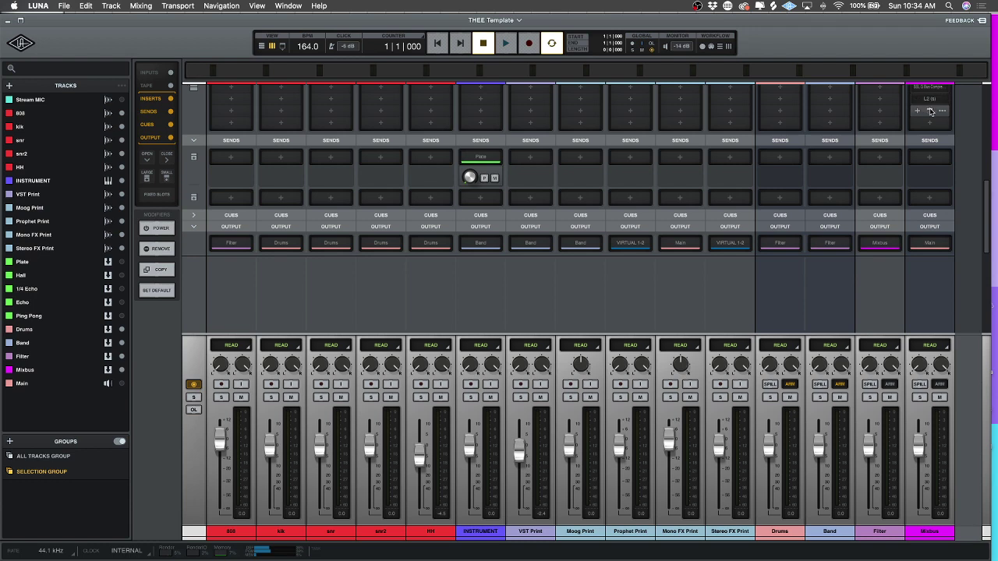
{"action": "left_click", "coordinate": [929, 110]}
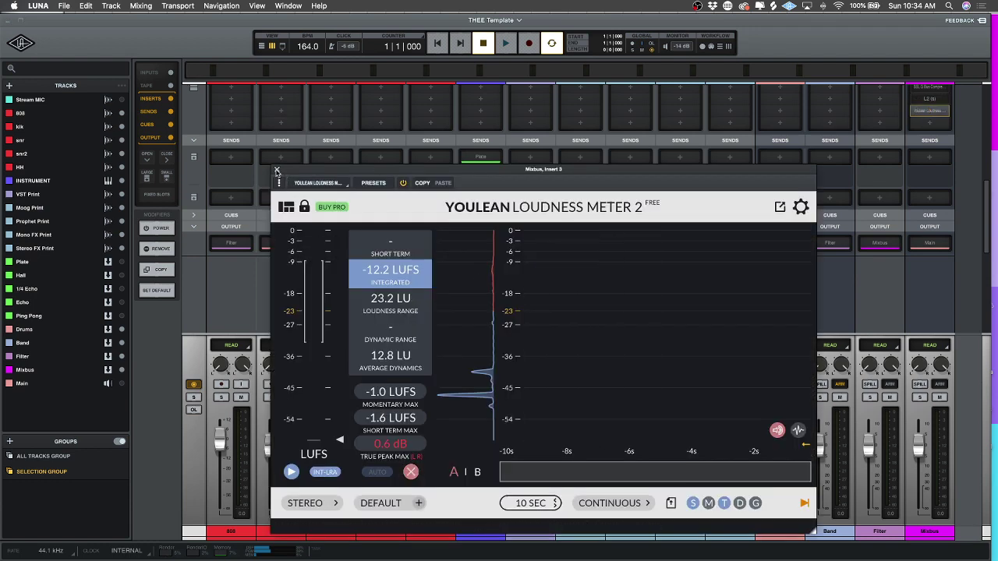
{"action": "left_click", "coordinate": [277, 171]}
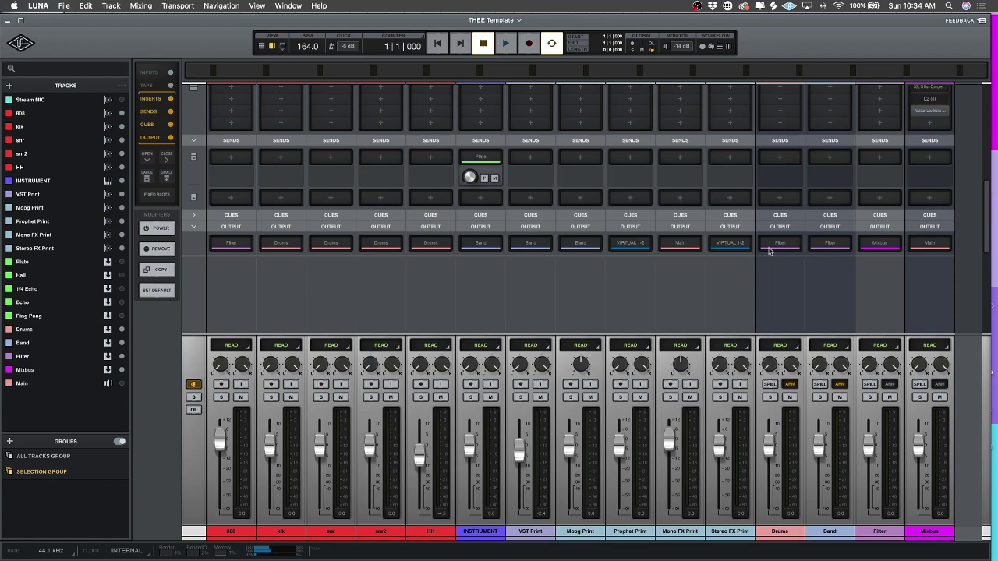
{"action": "scroll", "coordinate": [768, 251], "scroll_direction": "up", "scroll_amount": 3}
{"action": "scroll", "coordinate": [768, 251], "scroll_direction": "up", "scroll_amount": 2}
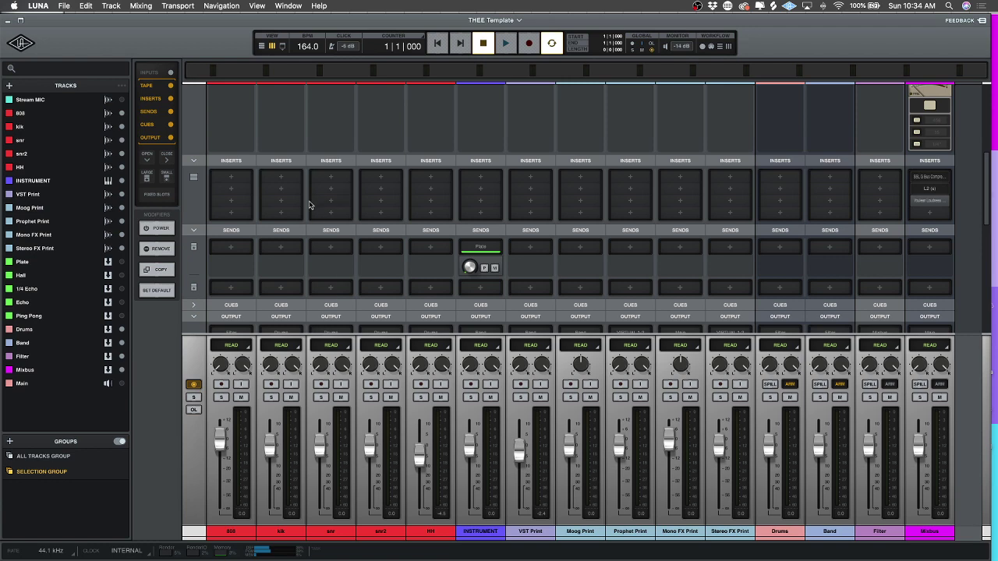
Switch from the mixer to the tracks timeline and make all track rows taller.
{"action": "key", "text": "super+equal"}
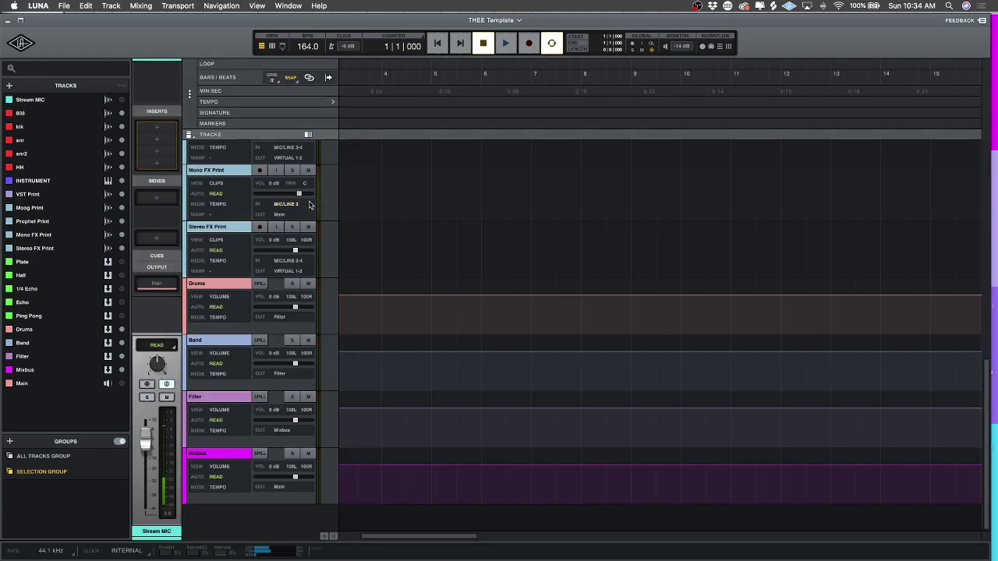
{"action": "scroll", "coordinate": [444, 284], "scroll_direction": "up", "scroll_amount": 5}
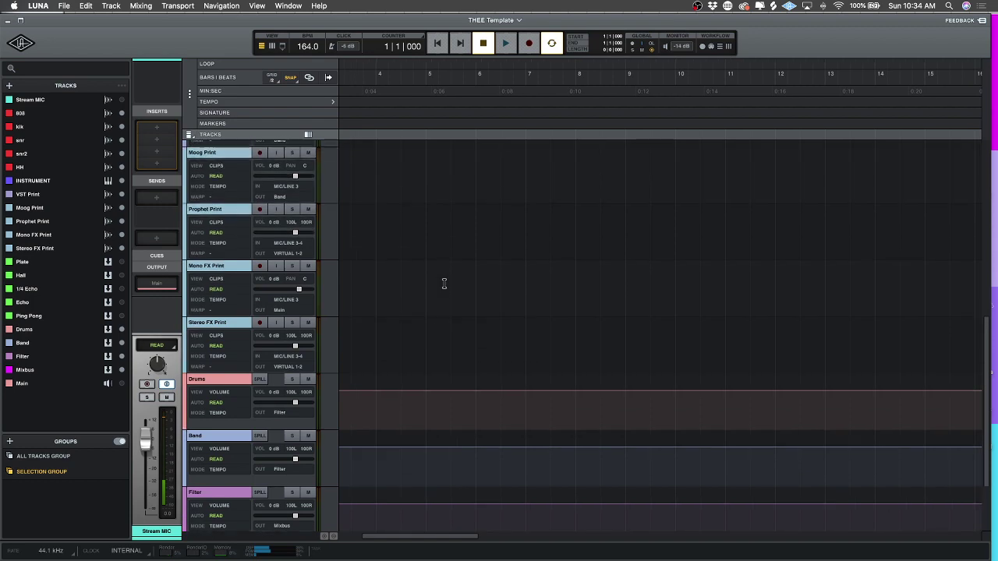
{"action": "scroll", "coordinate": [445, 284], "scroll_direction": "up", "scroll_amount": 5}
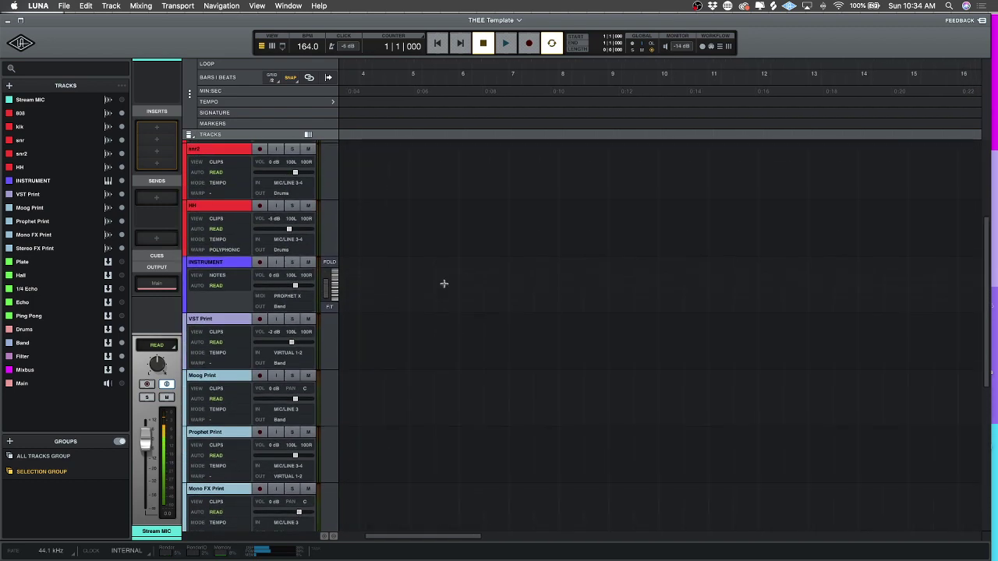
{"action": "scroll", "coordinate": [444, 284], "scroll_direction": "down", "scroll_amount": 3}
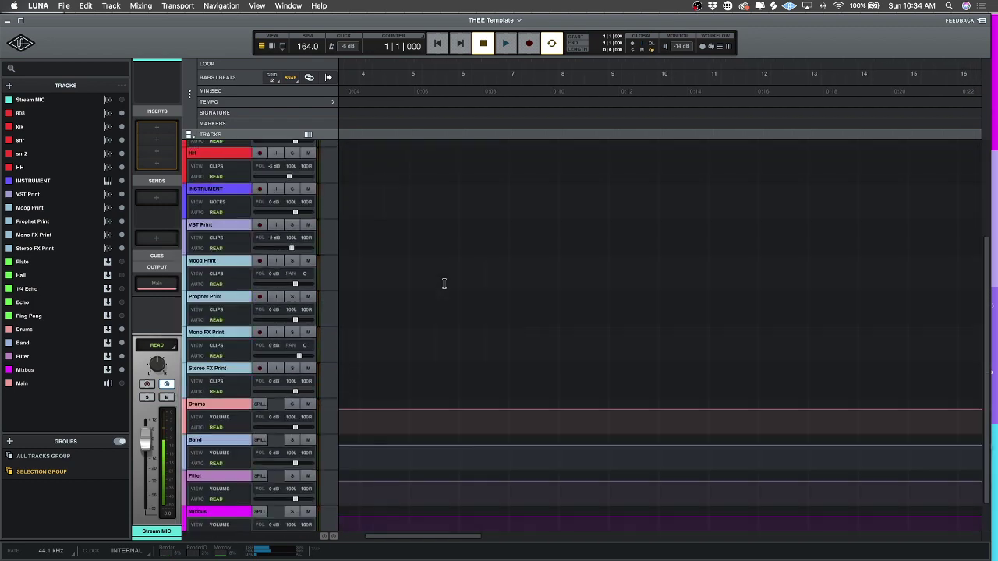
{"action": "scroll", "coordinate": [445, 283], "scroll_direction": "down", "scroll_amount": 3}
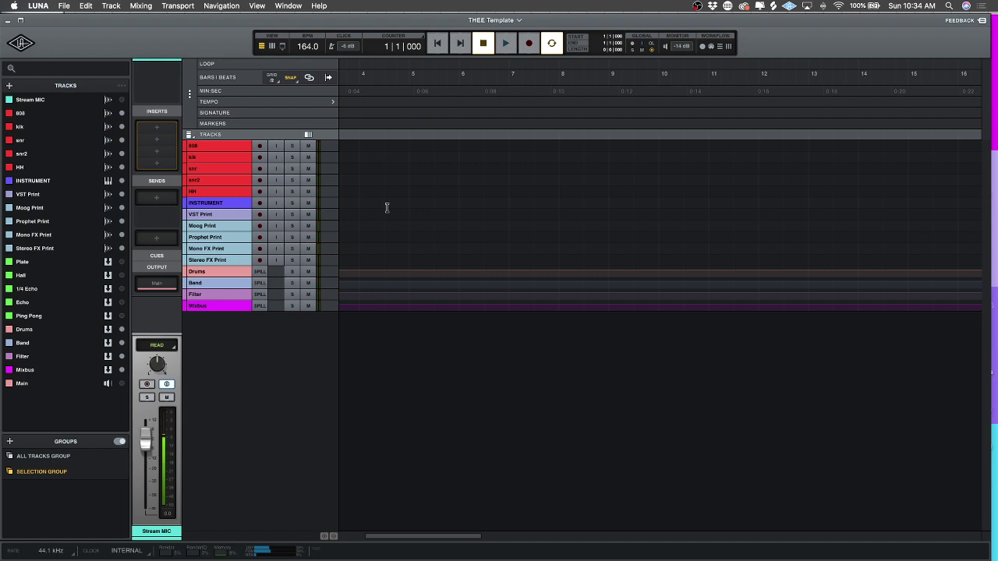
{"action": "key", "text": "ctrl+Up"}
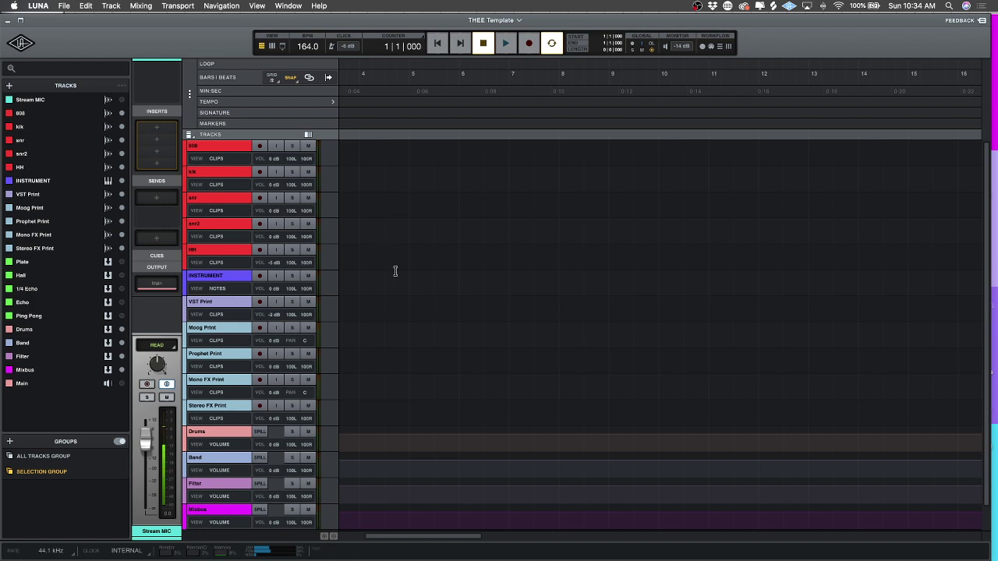
{"action": "scroll", "coordinate": [397, 263], "scroll_direction": "left", "scroll_amount": 3}
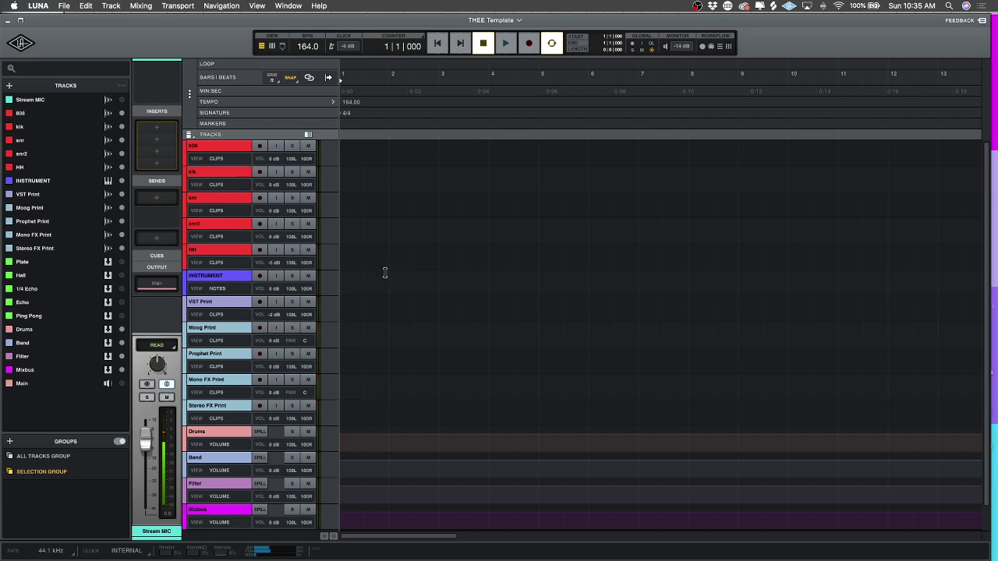
Enlarge all tracks further to show automation and routing rows, then select the HH track.
{"action": "key", "text": "ctrl+Up"}
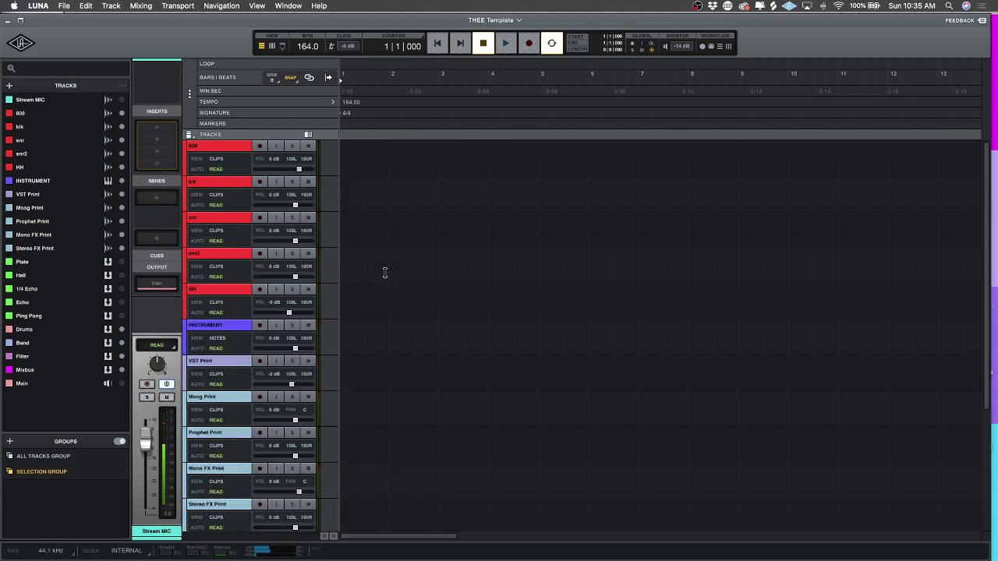
{"action": "key", "text": "ctrl+Up"}
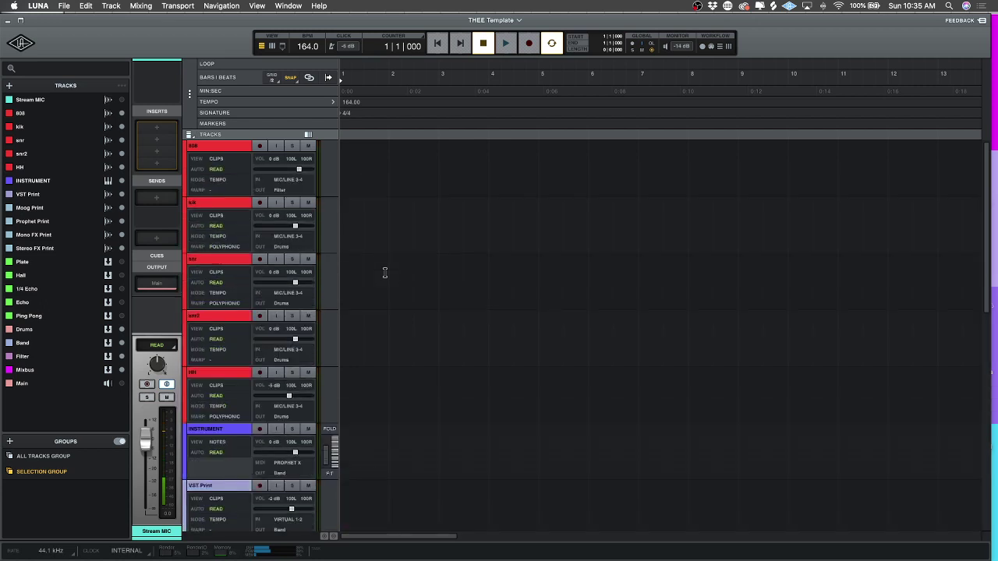
{"action": "scroll", "coordinate": [388, 296], "scroll_direction": "down", "scroll_amount": 5}
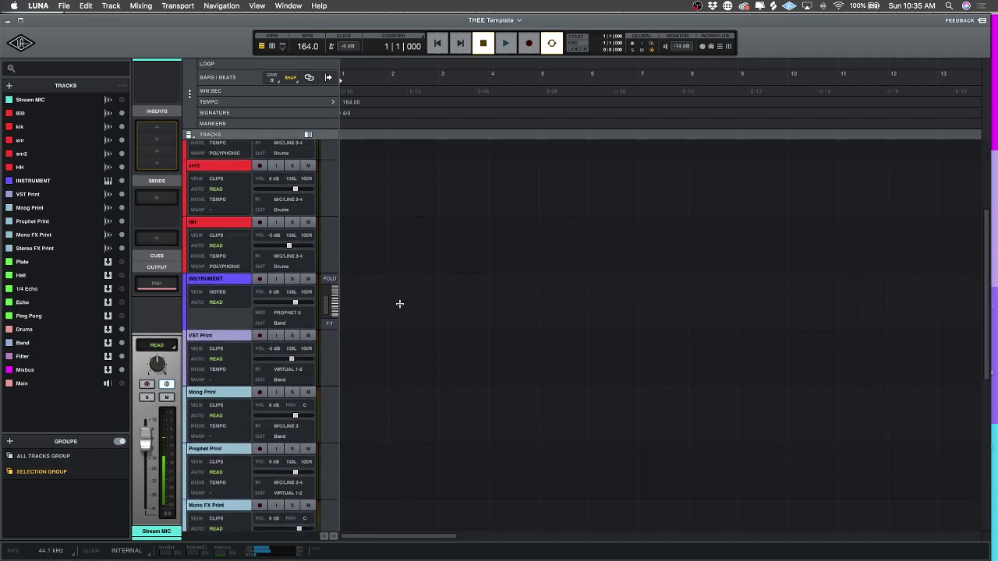
{"action": "scroll", "coordinate": [399, 304], "scroll_direction": "down", "scroll_amount": 1}
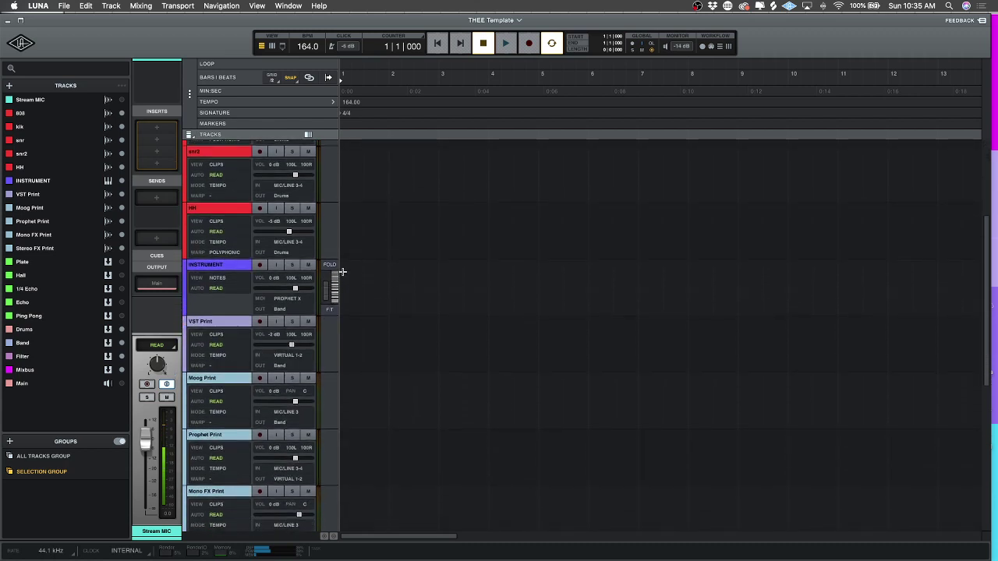
{"action": "scroll", "coordinate": [342, 274], "scroll_direction": "down", "scroll_amount": 1}
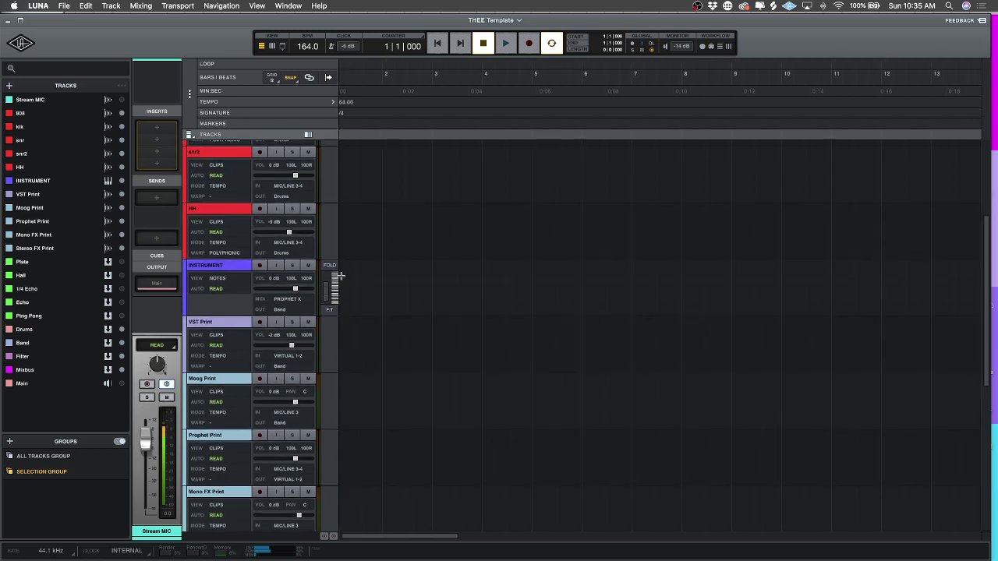
{"action": "scroll", "coordinate": [405, 279], "scroll_direction": "up", "scroll_amount": 3}
{"action": "left_click", "coordinate": [433, 285]}
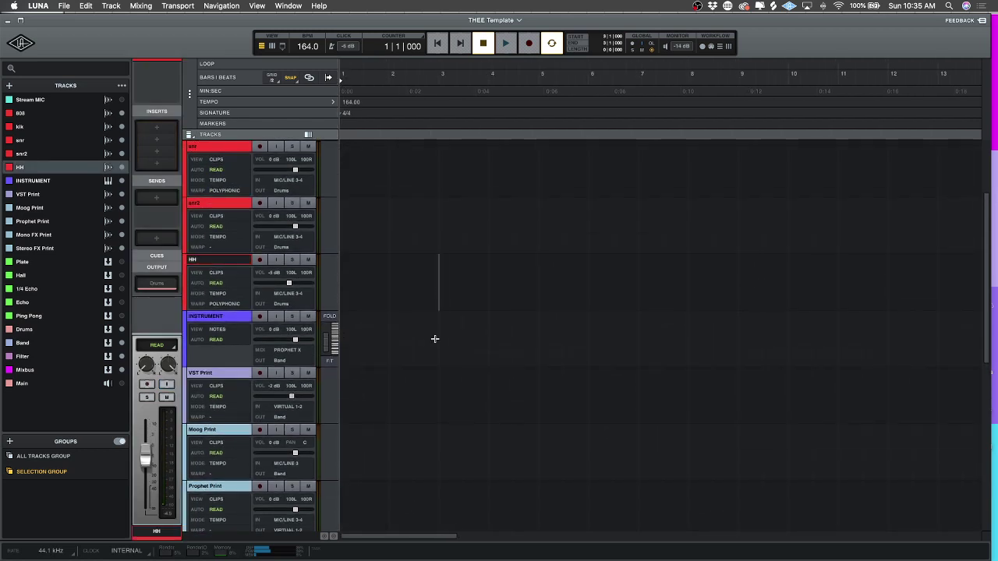
Create a clip in the INSTRUMENT lane and extend it to start at bar 1.
{"action": "left_click", "coordinate": [537, 348]}
{"action": "double_click", "coordinate": [532, 333]}
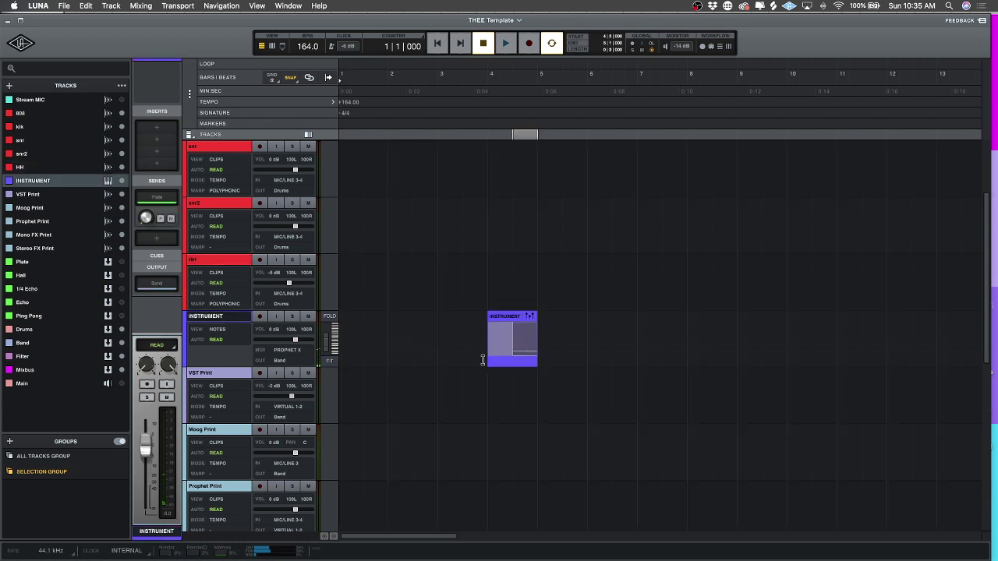
{"action": "left_click_drag", "start_coordinate": [489, 360], "coordinate": [308, 351]}
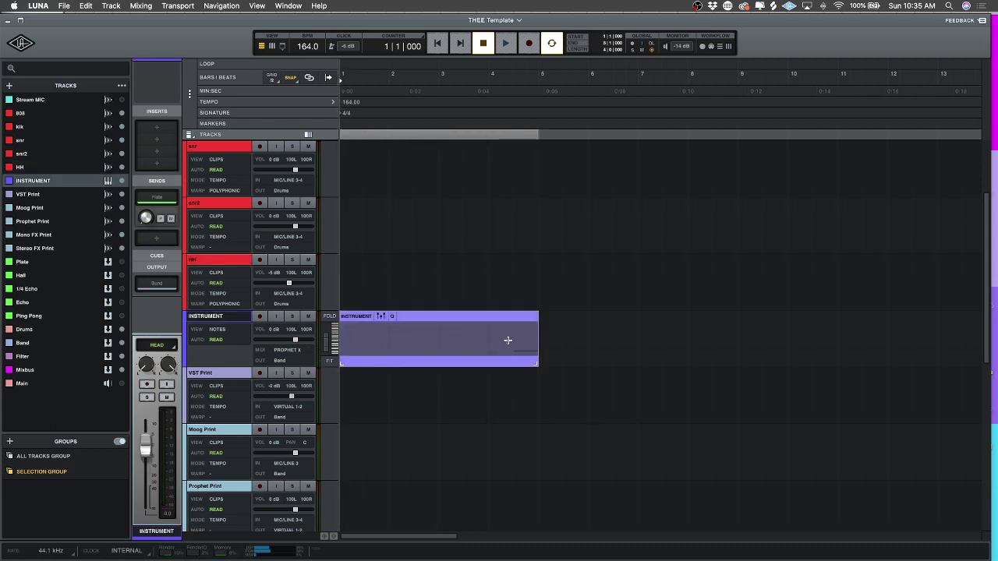
Open the INSTRUMENT clip in the note editor and draw two stacked notes at bar 1.
{"action": "double_click", "coordinate": [507, 323]}
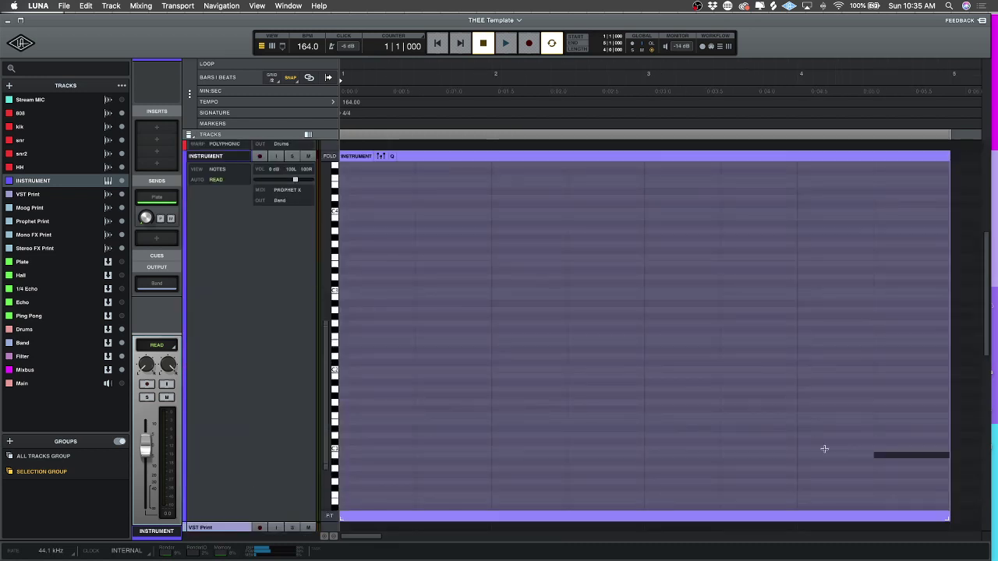
{"action": "left_click", "coordinate": [889, 457]}
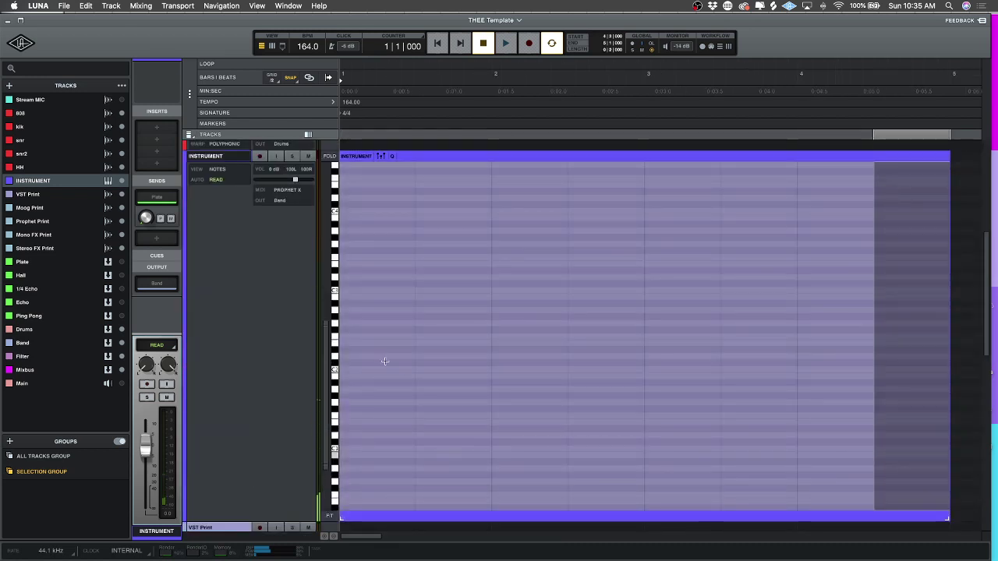
{"action": "scroll", "coordinate": [353, 292], "scroll_direction": "up", "scroll_amount": 2}
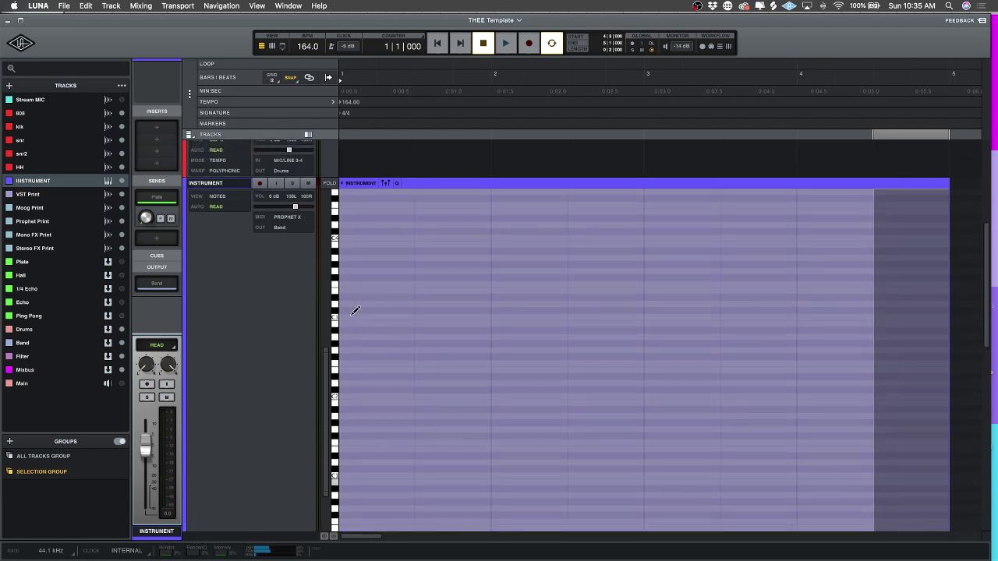
{"action": "left_click", "coordinate": [352, 316]}
{"action": "left_click", "coordinate": [350, 298]}
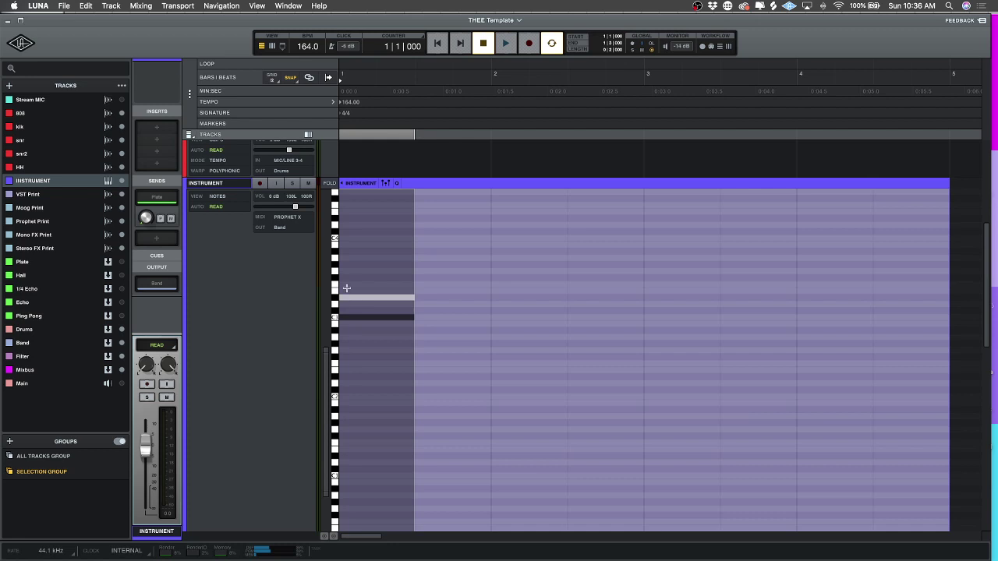
Add a third note to the bar 1 chord, then lengthen and duplicate all three notes.
{"action": "left_click", "coordinate": [379, 271]}
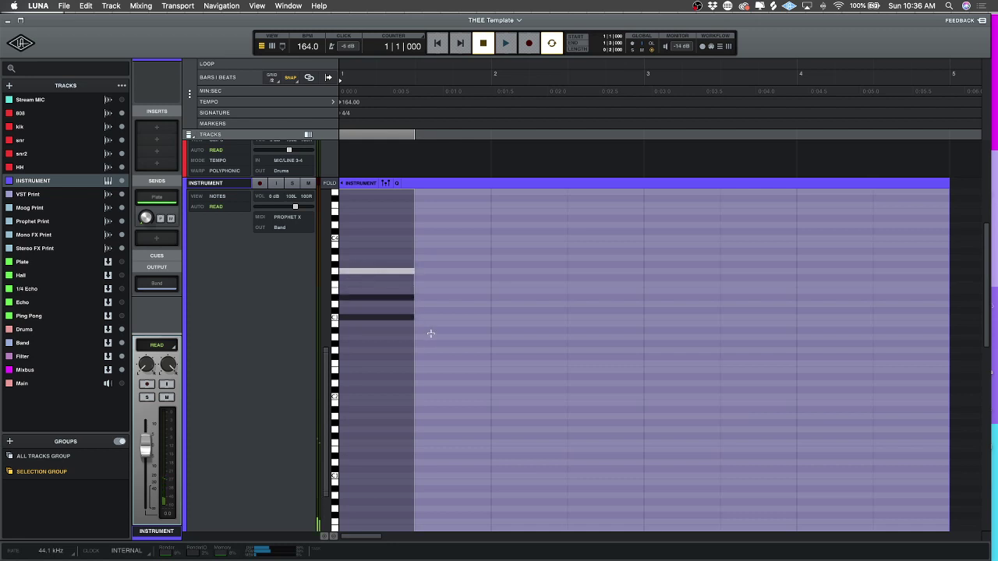
{"action": "left_click_drag", "start_coordinate": [429, 334], "coordinate": [647, 274]}
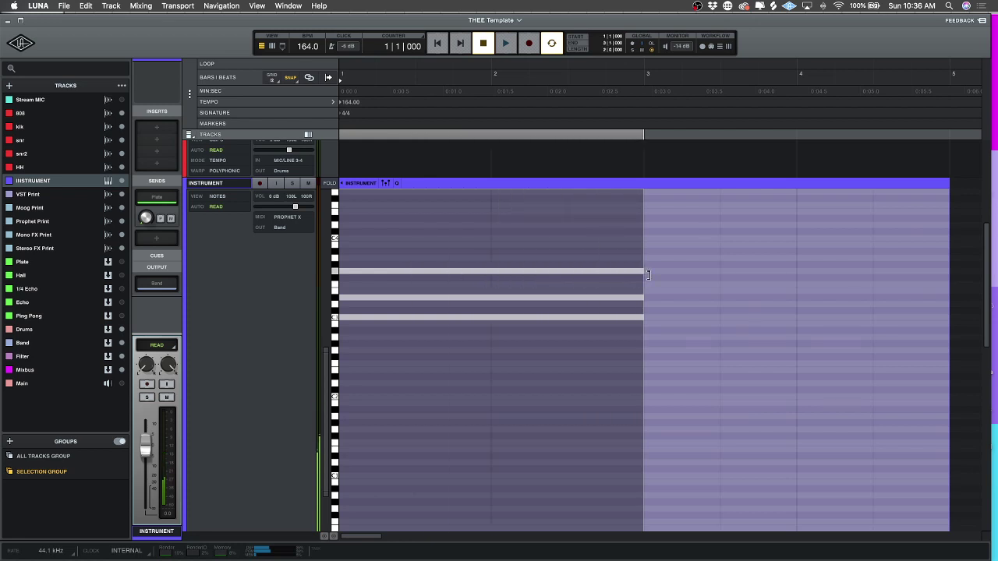
{"action": "key", "text": "super+d"}
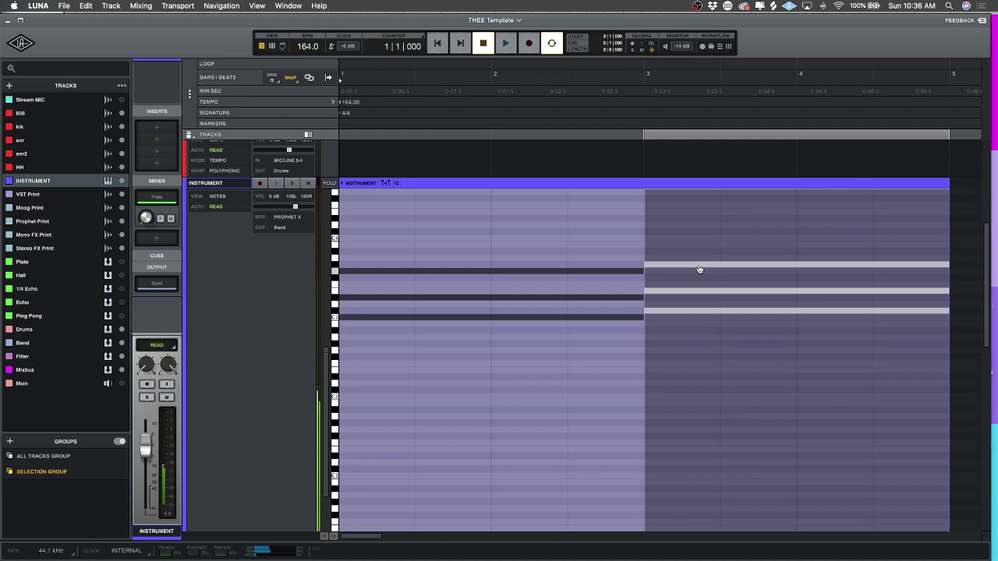
Raise the copied chord's top note one semitone and play the clip from the start.
{"action": "left_click", "coordinate": [699, 262]}
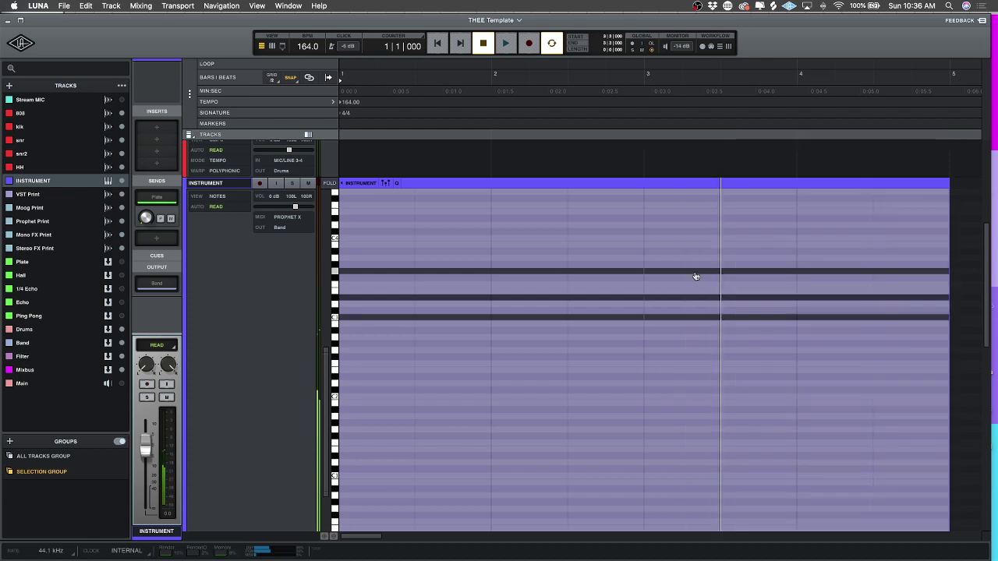
{"action": "left_click_drag", "start_coordinate": [697, 272], "coordinate": [697, 269]}
{"action": "left_click", "coordinate": [713, 242]}
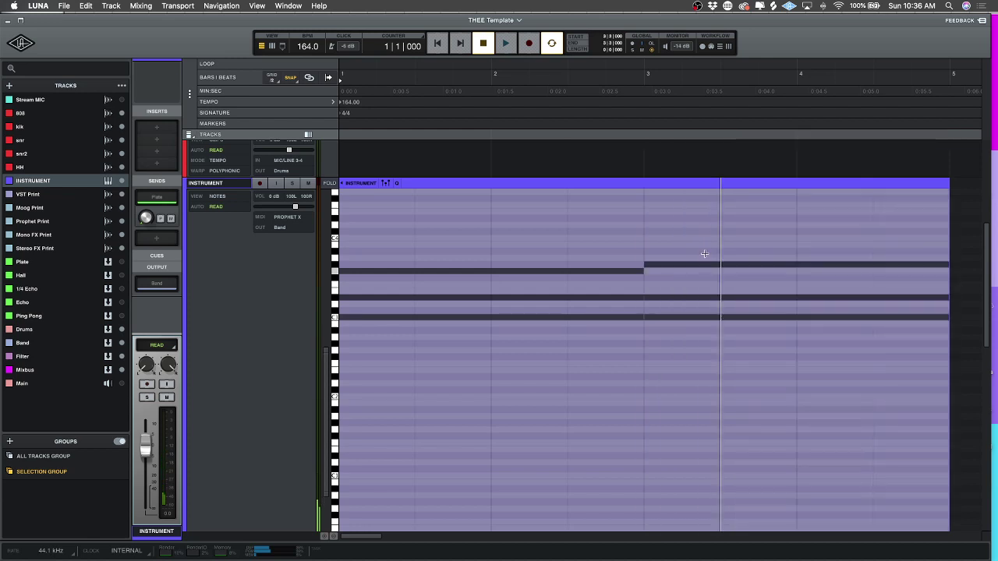
{"action": "key", "text": "space"}
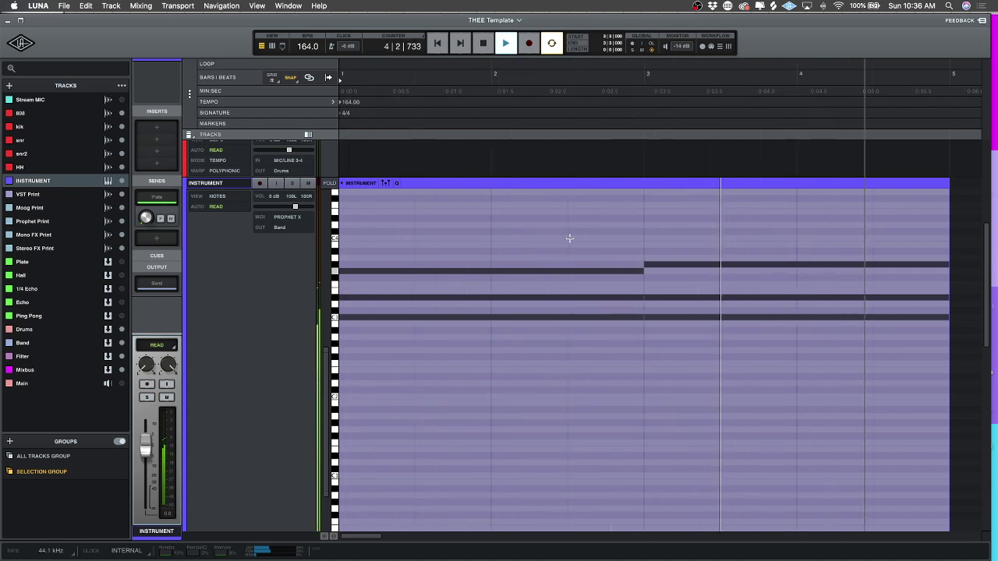
Stop playback and load Ampex ATR-102 on the INSTRUMENT track's first insert.
{"action": "key", "text": "space"}
{"action": "scroll", "coordinate": [164, 204], "scroll_direction": "up", "scroll_amount": 5}
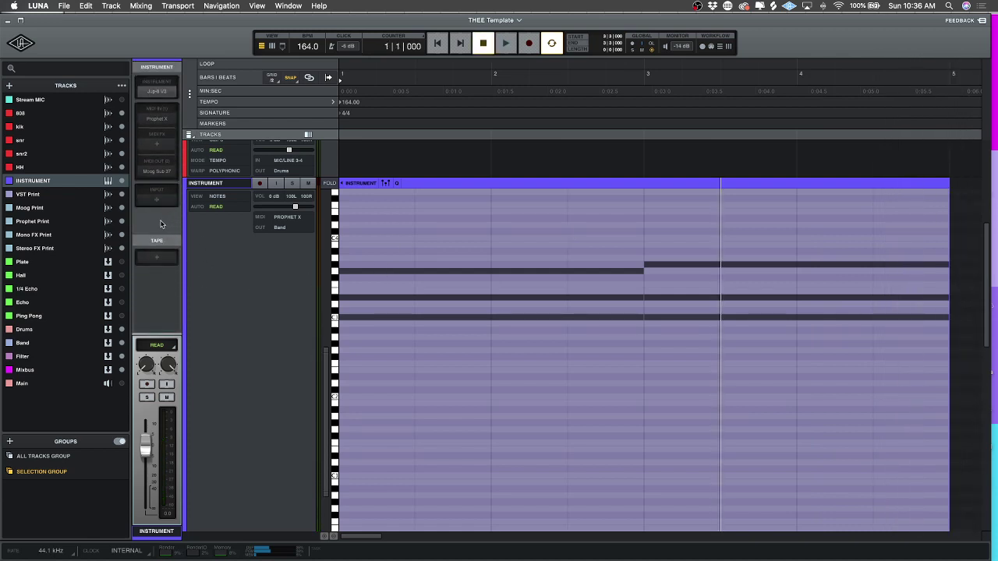
{"action": "scroll", "coordinate": [157, 224], "scroll_direction": "down", "scroll_amount": 2}
{"action": "scroll", "coordinate": [157, 225], "scroll_direction": "down", "scroll_amount": 6}
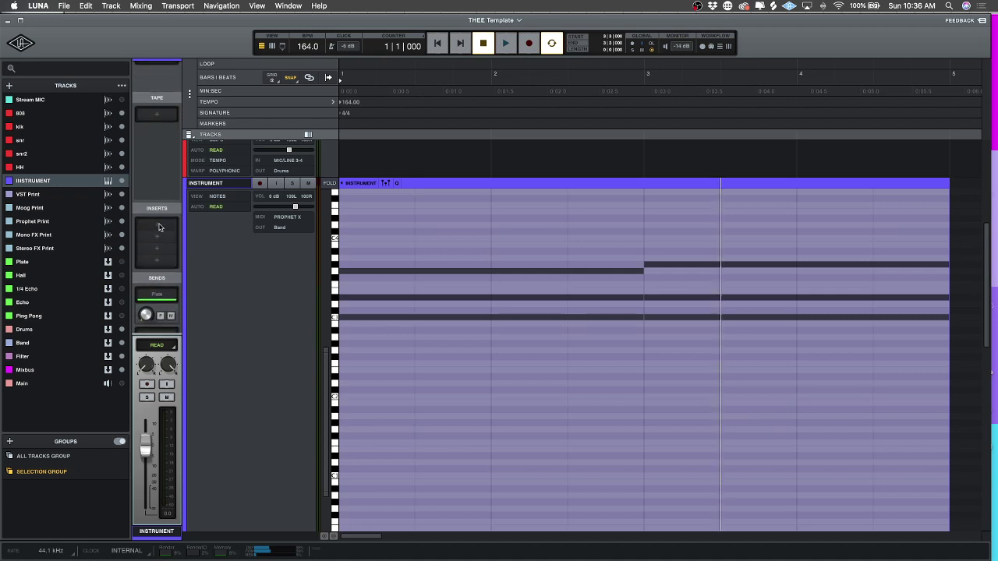
{"action": "left_click", "coordinate": [159, 227]}
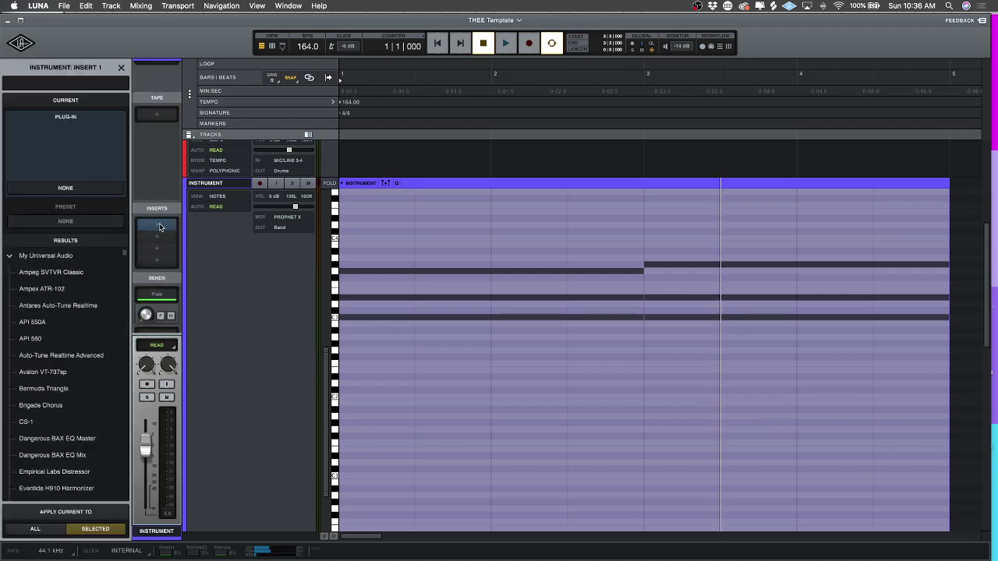
{"action": "left_click", "coordinate": [39, 290]}
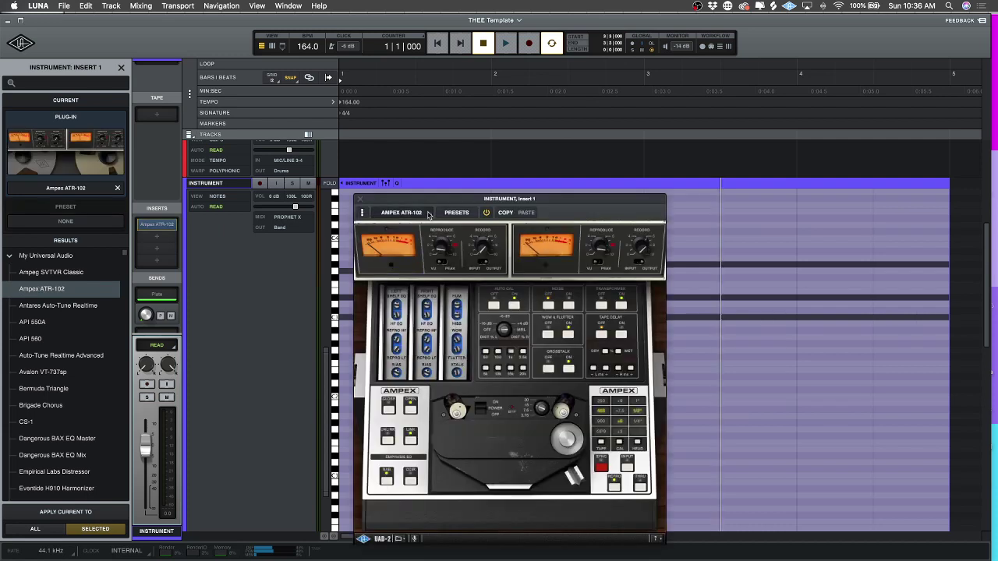
Apply the Lo-Fi preset to the Ampex ATR-102 plug-in.
{"action": "left_click", "coordinate": [461, 214]}
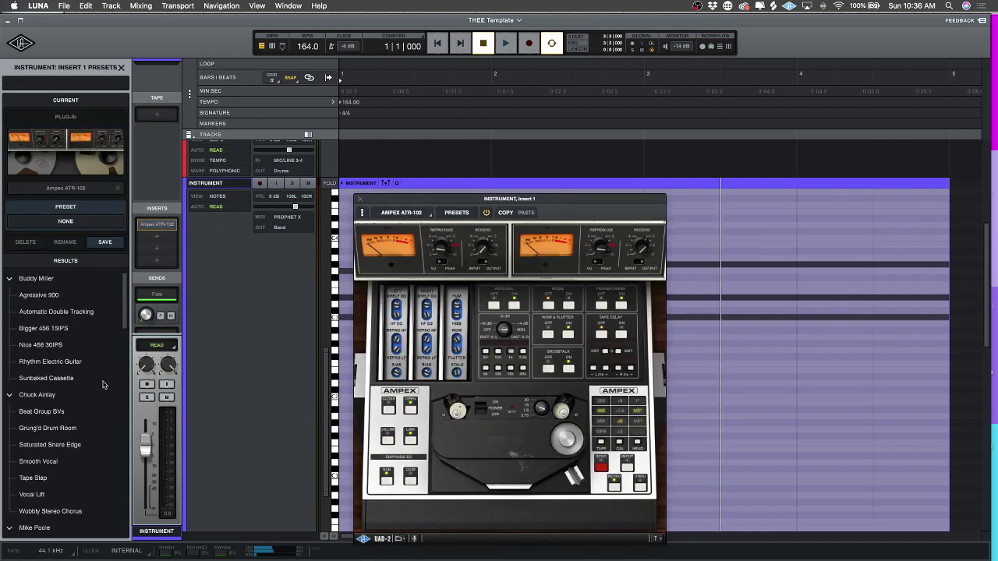
{"action": "scroll", "coordinate": [86, 383], "scroll_direction": "down", "scroll_amount": 3}
{"action": "scroll", "coordinate": [85, 383], "scroll_direction": "down", "scroll_amount": 10}
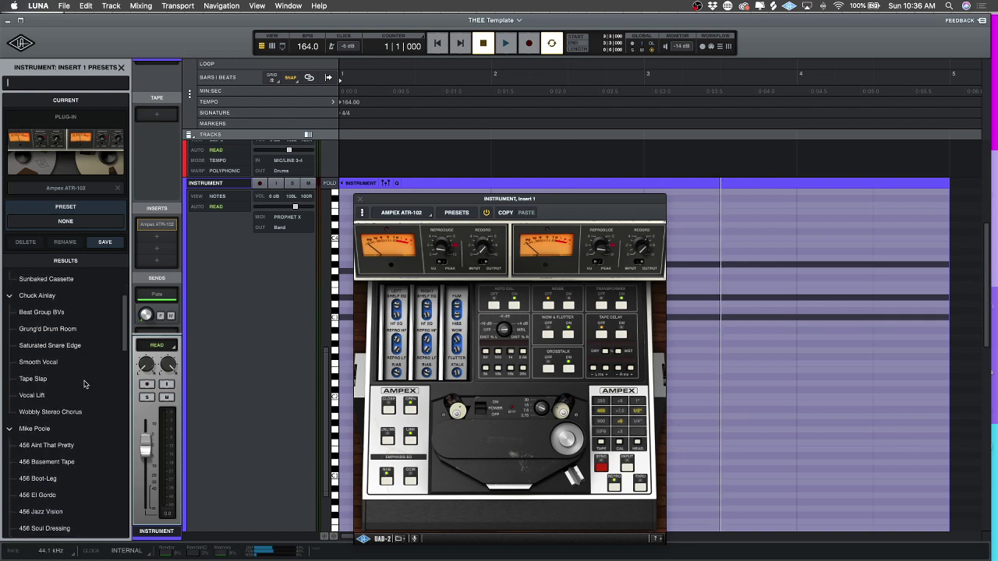
{"action": "scroll", "coordinate": [86, 383], "scroll_direction": "down", "scroll_amount": 11}
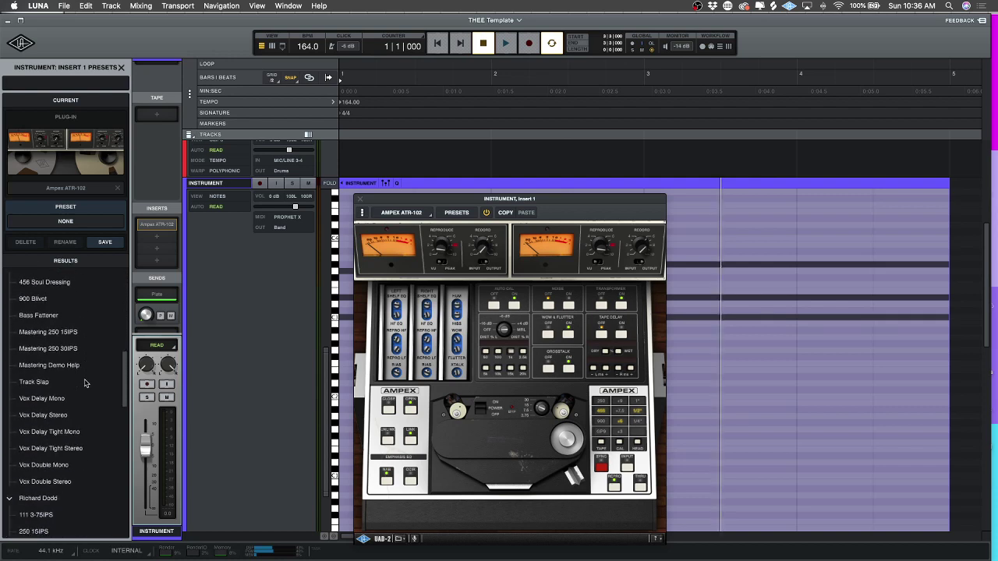
{"action": "scroll", "coordinate": [86, 384], "scroll_direction": "down", "scroll_amount": 12}
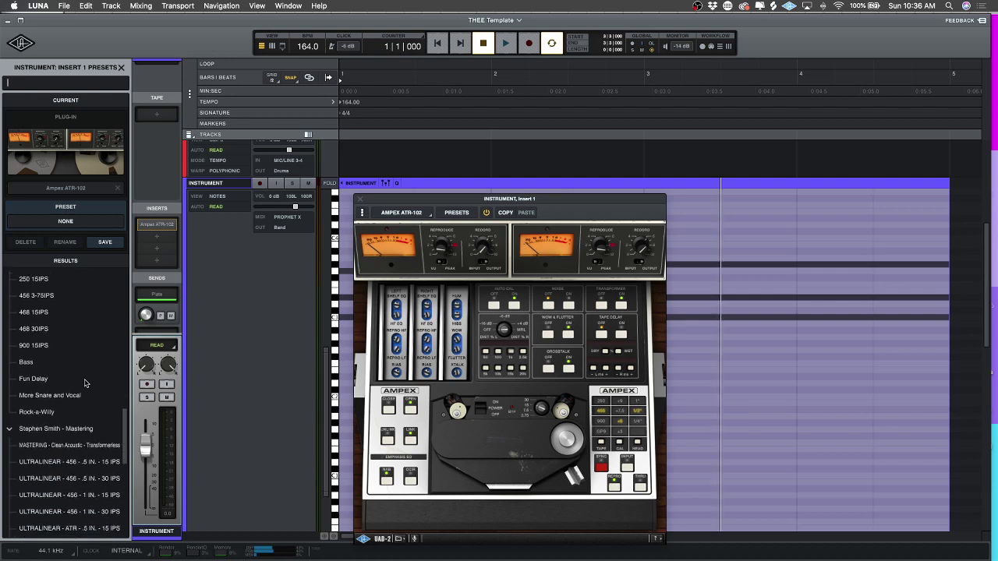
{"action": "scroll", "coordinate": [86, 384], "scroll_direction": "down", "scroll_amount": 8}
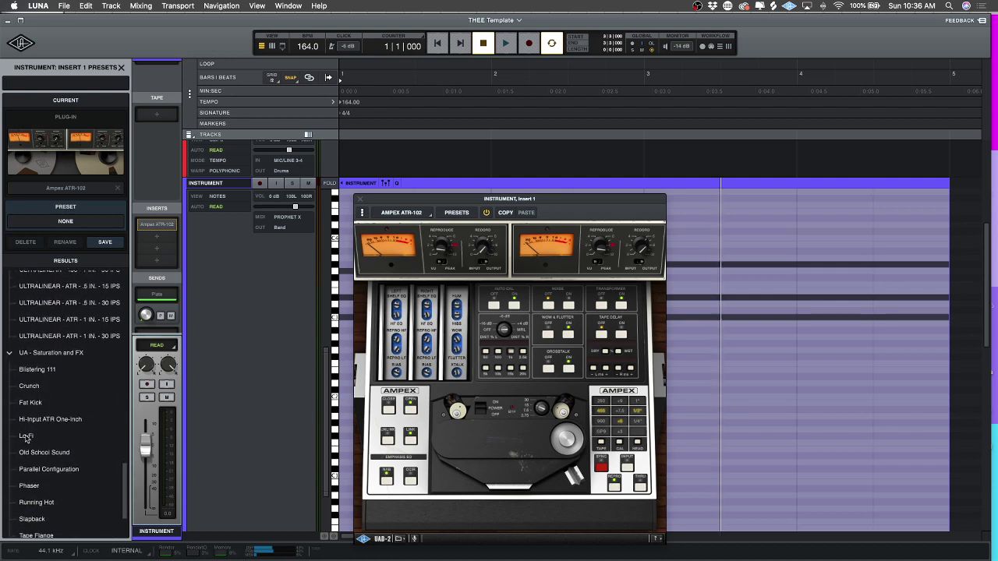
{"action": "left_click", "coordinate": [11, 437]}
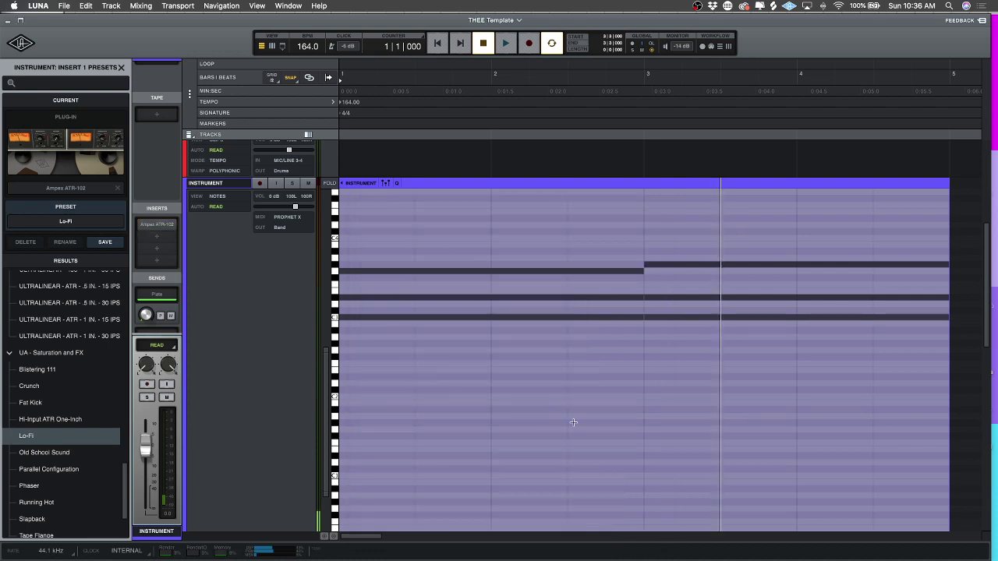
Play the INSTRUMENT part through the Lo-Fi tape preset, stop it, and review the tracks.
{"action": "scroll", "coordinate": [572, 423], "scroll_direction": "down", "scroll_amount": 2}
{"action": "key", "text": "space"}
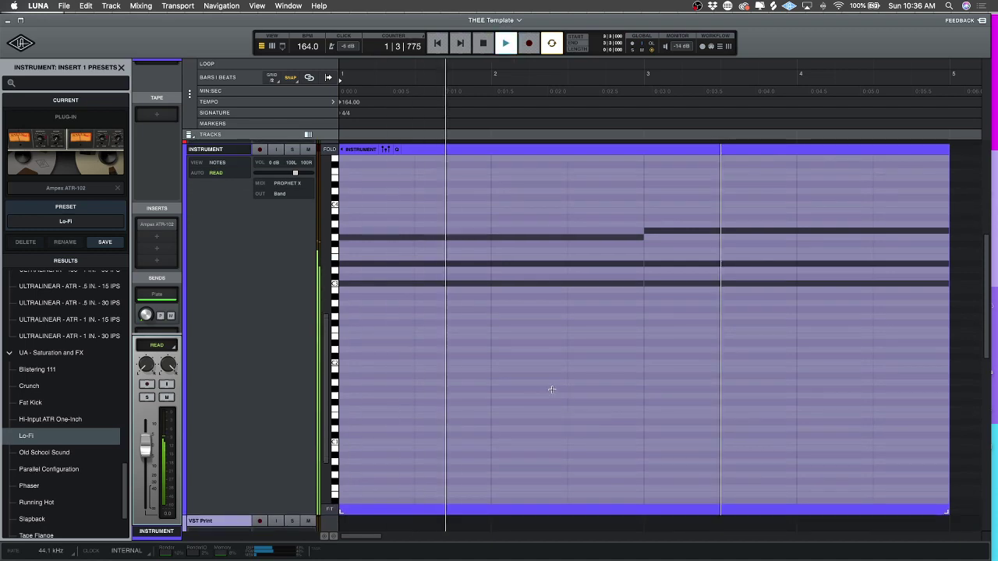
{"action": "scroll", "coordinate": [548, 387], "scroll_direction": "down", "scroll_amount": 2}
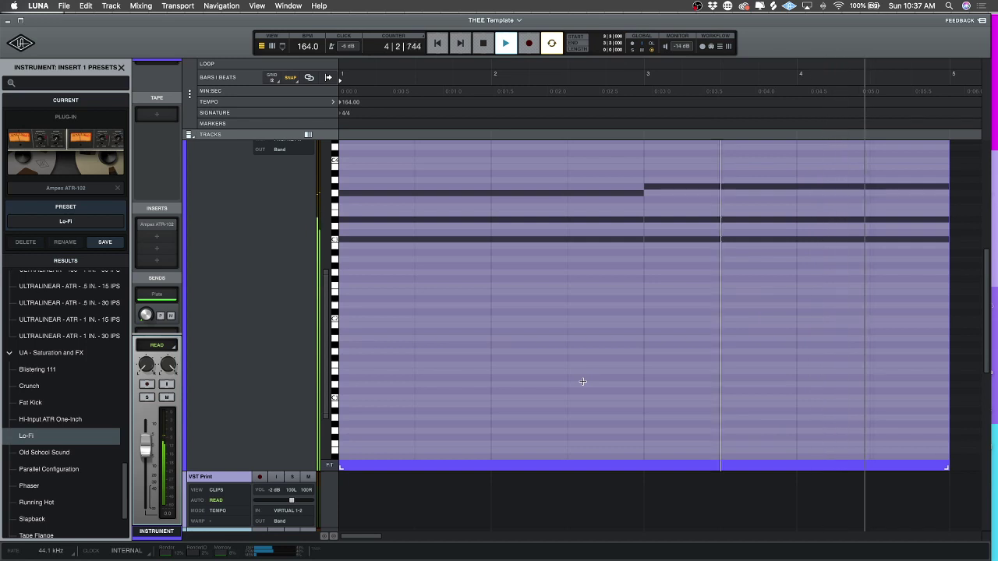
{"action": "key", "text": "space"}
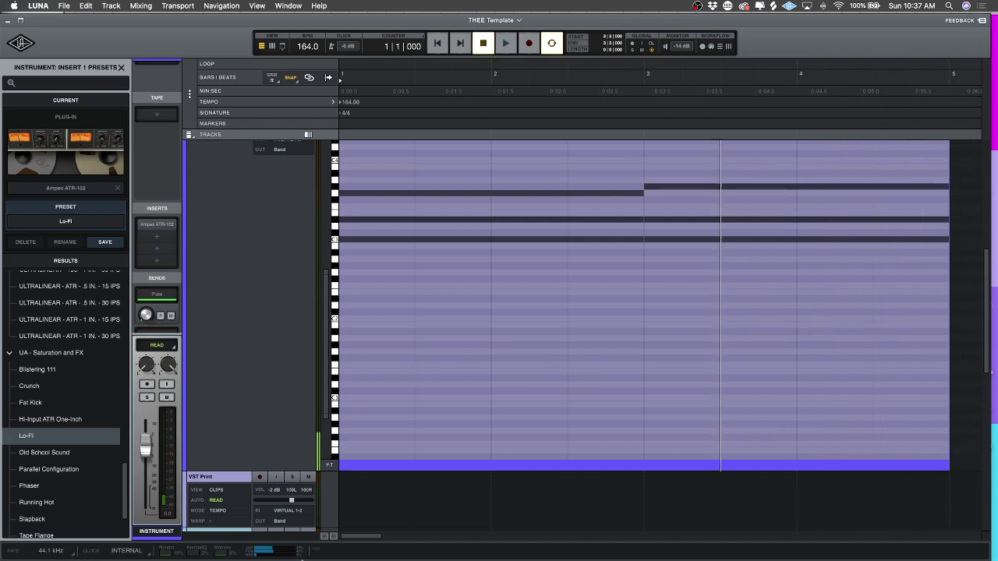
{"action": "scroll", "coordinate": [430, 470], "scroll_direction": "down", "scroll_amount": 2}
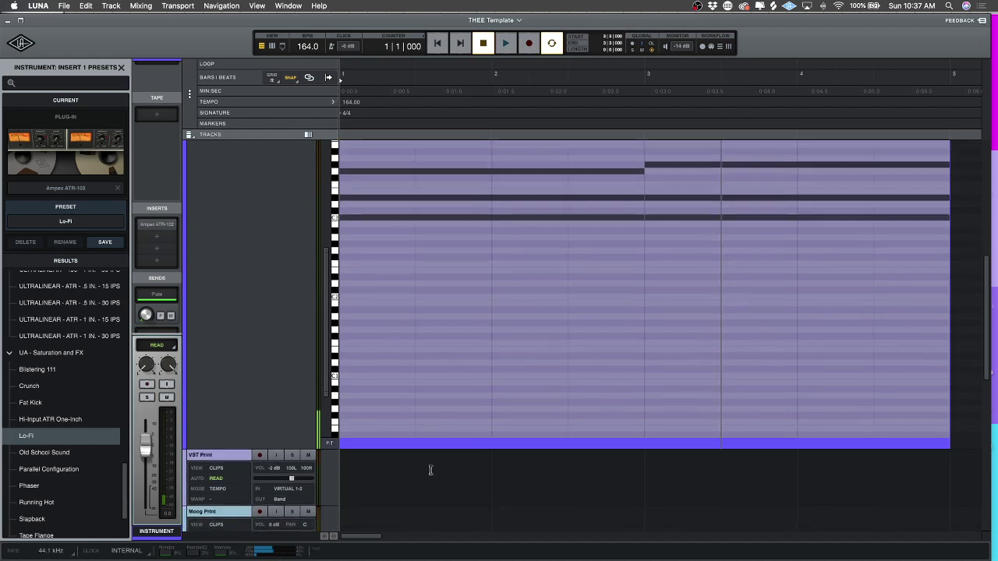
{"action": "scroll", "coordinate": [430, 470], "scroll_direction": "down", "scroll_amount": 3}
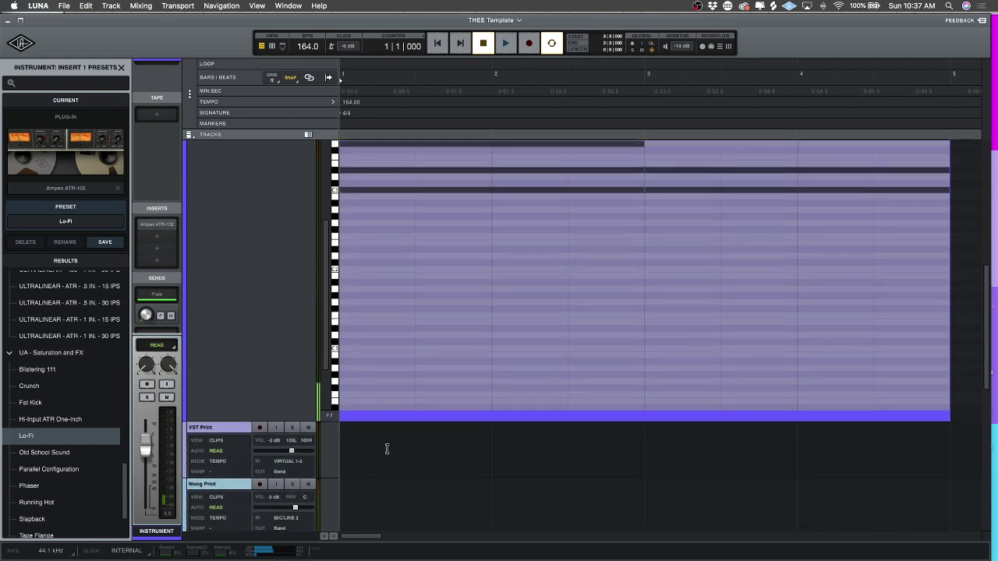
{"action": "scroll", "coordinate": [531, 418], "scroll_direction": "up", "scroll_amount": 2}
{"action": "scroll", "coordinate": [361, 351], "scroll_direction": "up", "scroll_amount": 10}
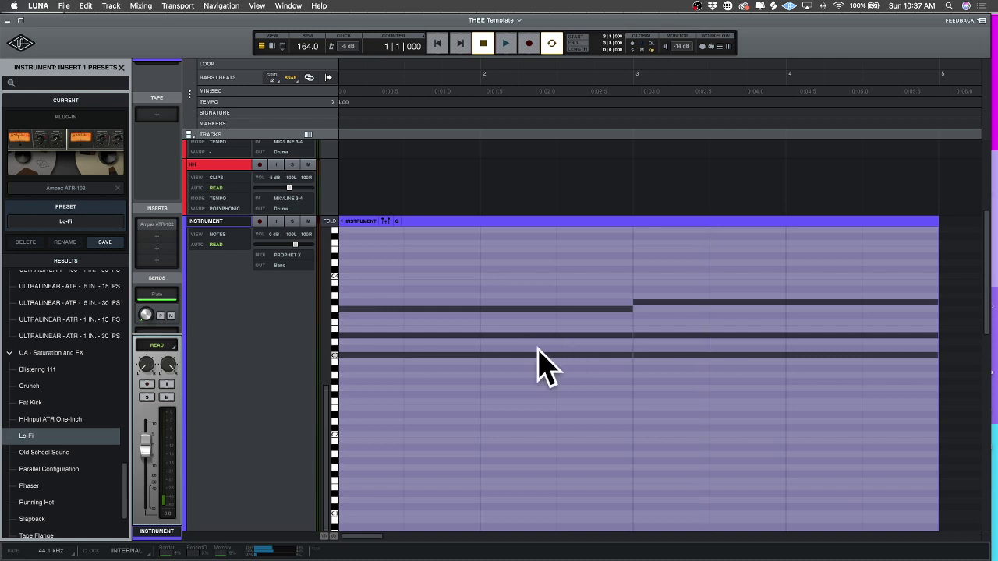
{"action": "scroll", "coordinate": [468, 370], "scroll_direction": "down", "scroll_amount": 2}
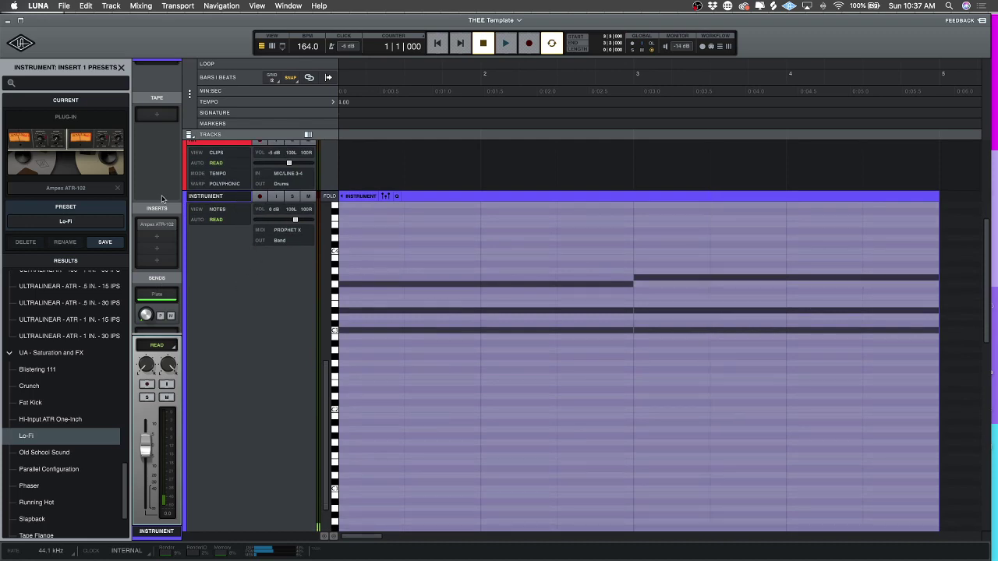
{"action": "scroll", "coordinate": [156, 190], "scroll_direction": "up", "scroll_amount": 3}
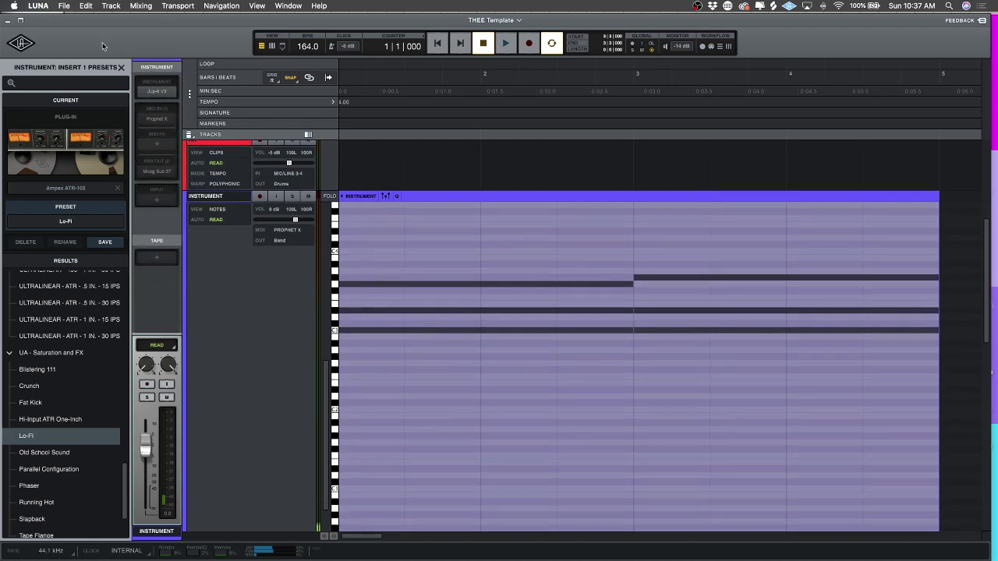
{"action": "scroll", "coordinate": [164, 147], "scroll_direction": "down", "scroll_amount": 3}
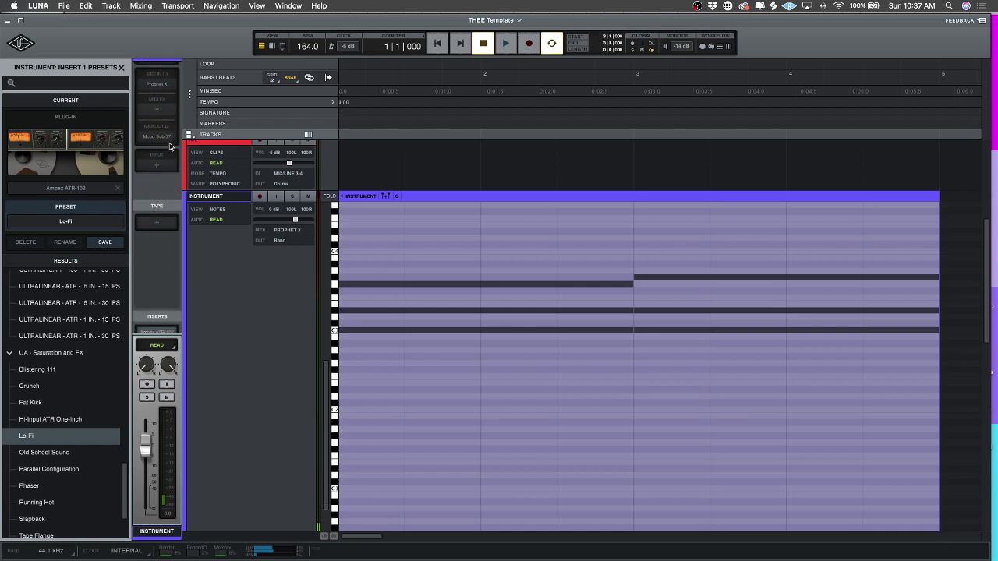
Toggle the window view options and close the insert presets panel.
{"action": "left_click", "coordinate": [281, 49]}
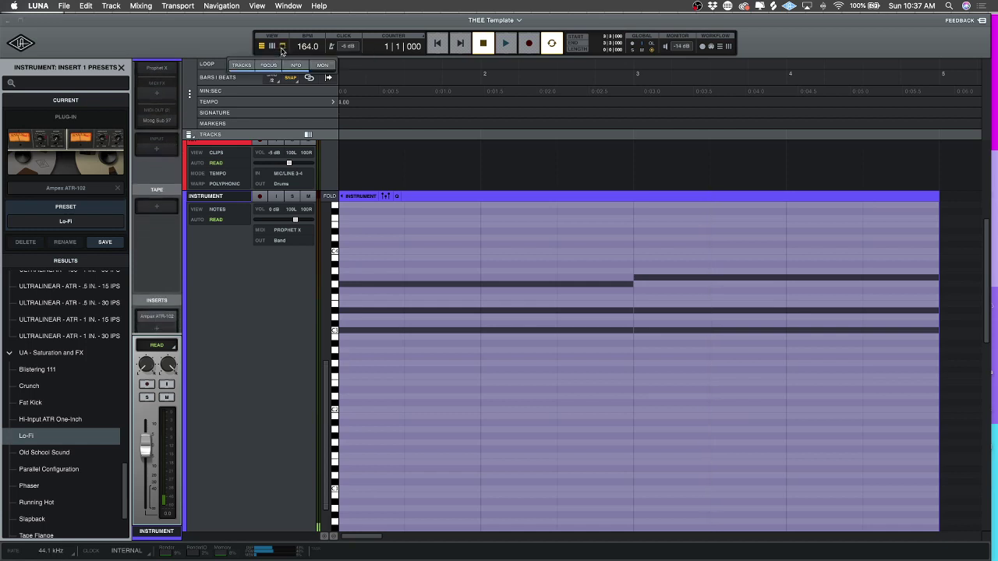
{"action": "left_click", "coordinate": [282, 49]}
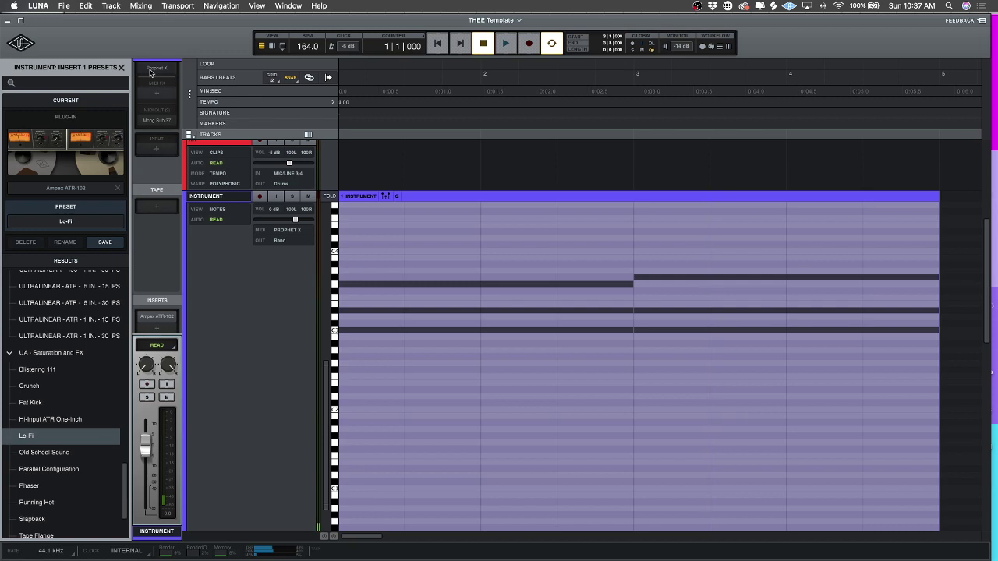
{"action": "left_click", "coordinate": [121, 67]}
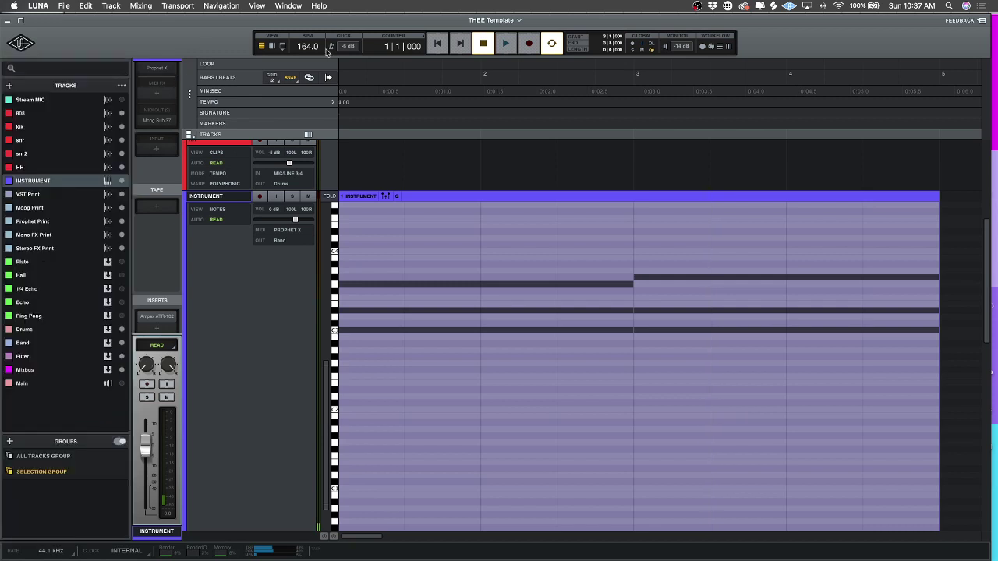
Change the INSTRUMENT track output from Band to VIRTUAL 1-2.
{"action": "scroll", "coordinate": [175, 116], "scroll_direction": "down", "scroll_amount": 3}
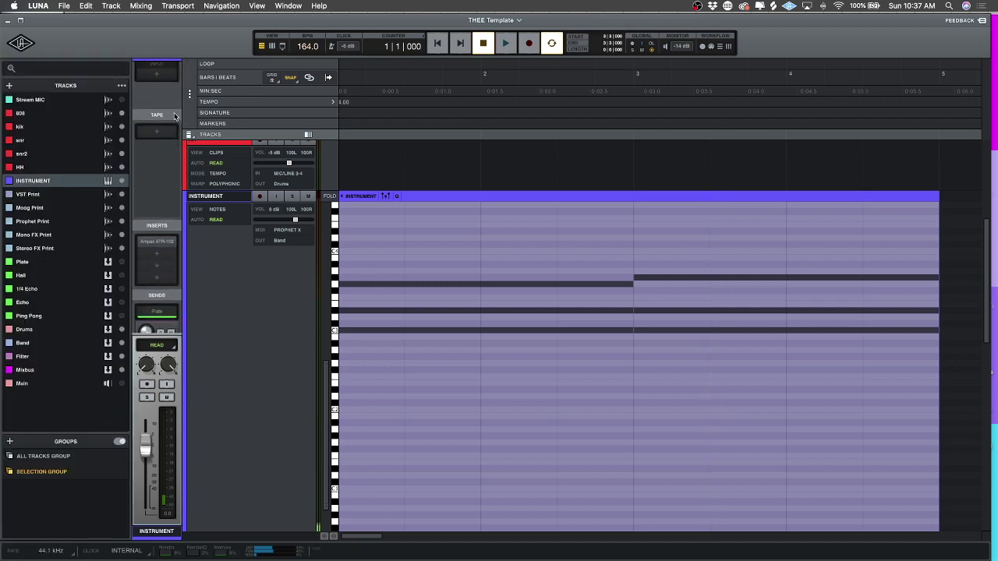
{"action": "scroll", "coordinate": [175, 116], "scroll_direction": "down", "scroll_amount": 7}
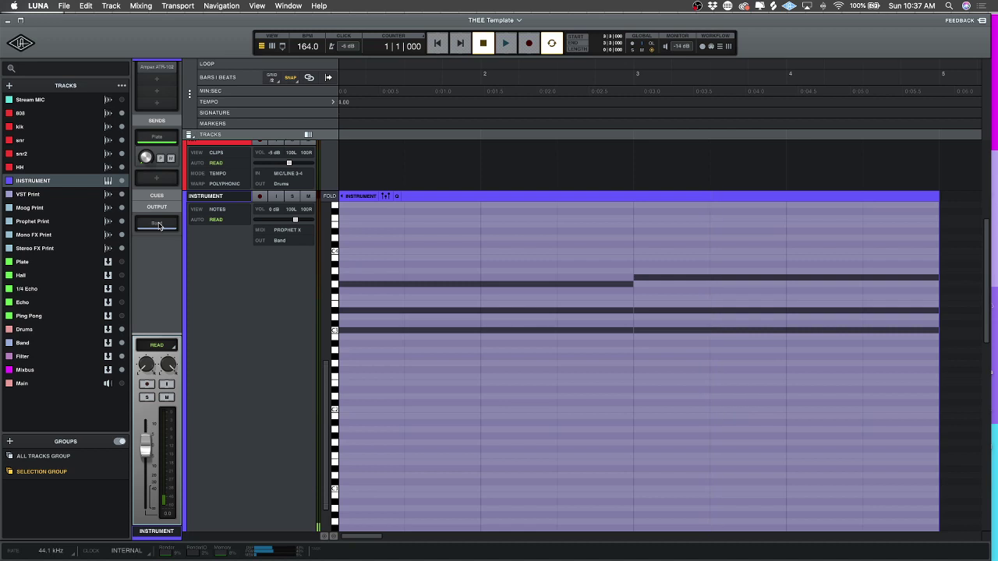
{"action": "left_click", "coordinate": [165, 224]}
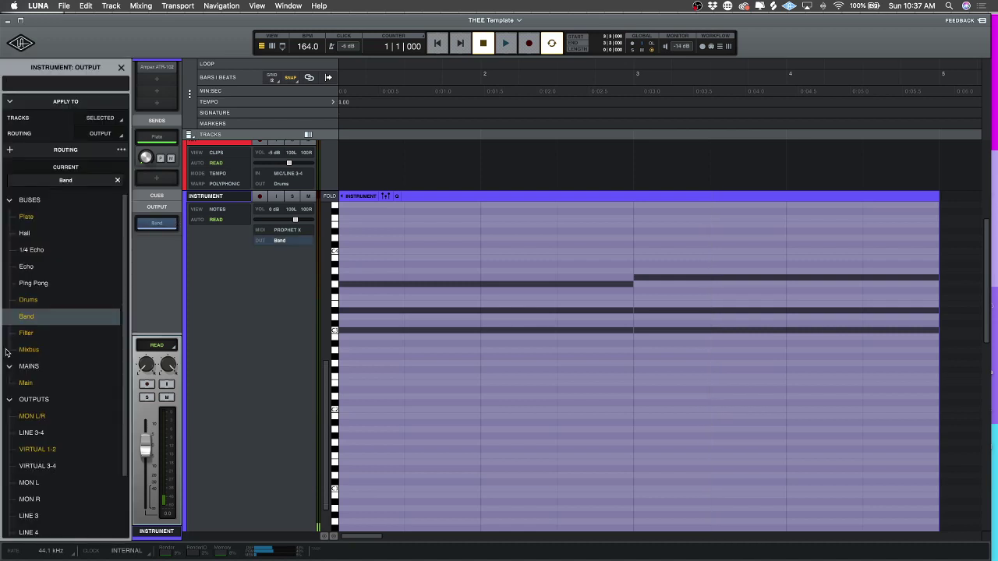
{"action": "scroll", "coordinate": [39, 327], "scroll_direction": "down", "scroll_amount": 3}
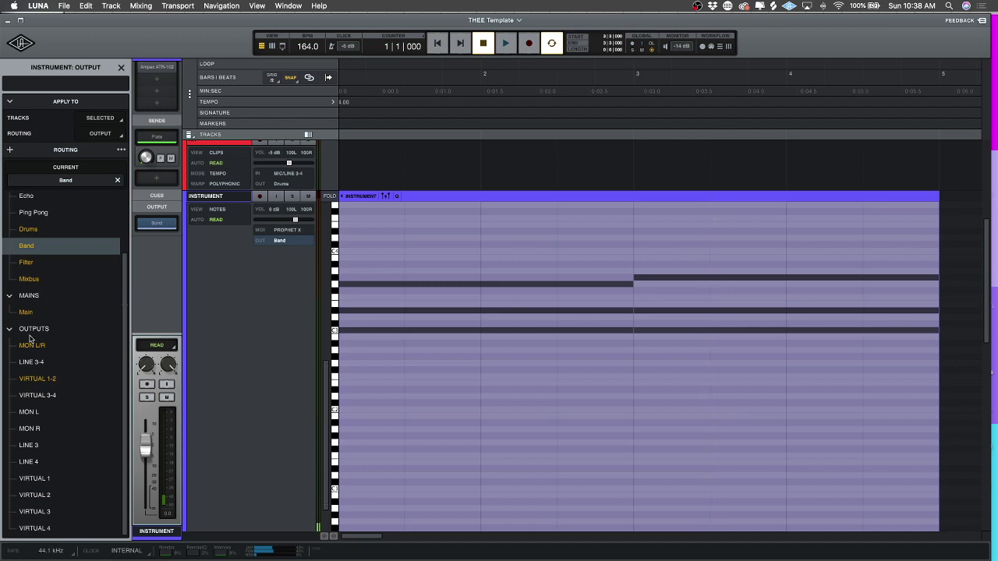
{"action": "left_click", "coordinate": [39, 382]}
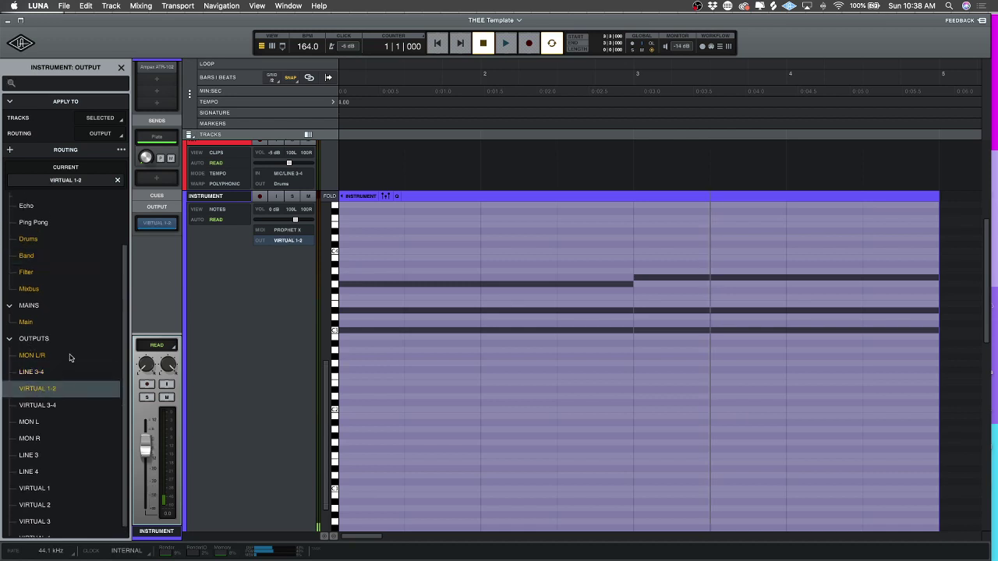
{"action": "scroll", "coordinate": [70, 352], "scroll_direction": "down", "scroll_amount": 1}
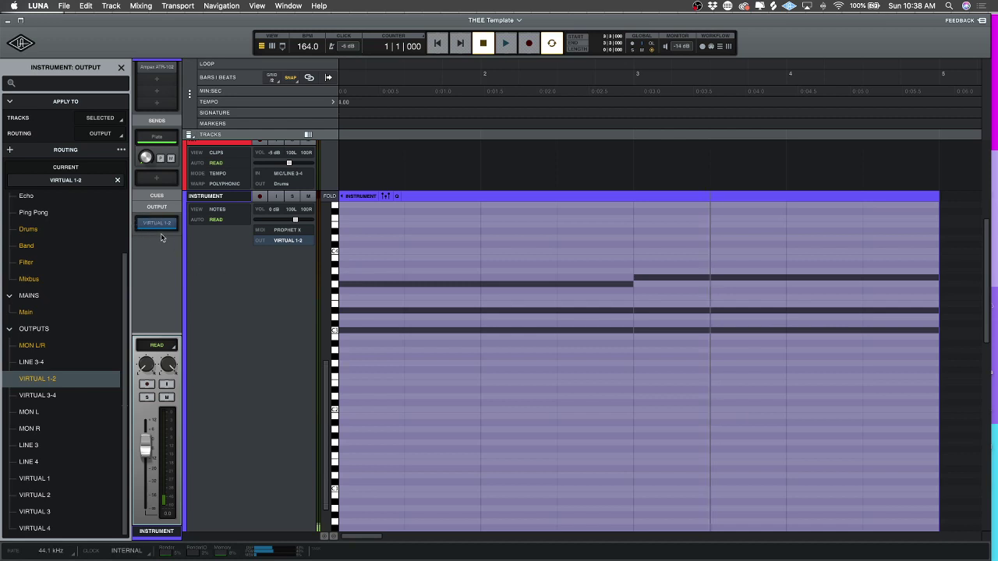
{"action": "scroll", "coordinate": [161, 238], "scroll_direction": "up", "scroll_amount": 1}
{"action": "scroll", "coordinate": [288, 298], "scroll_direction": "down", "scroll_amount": 5}
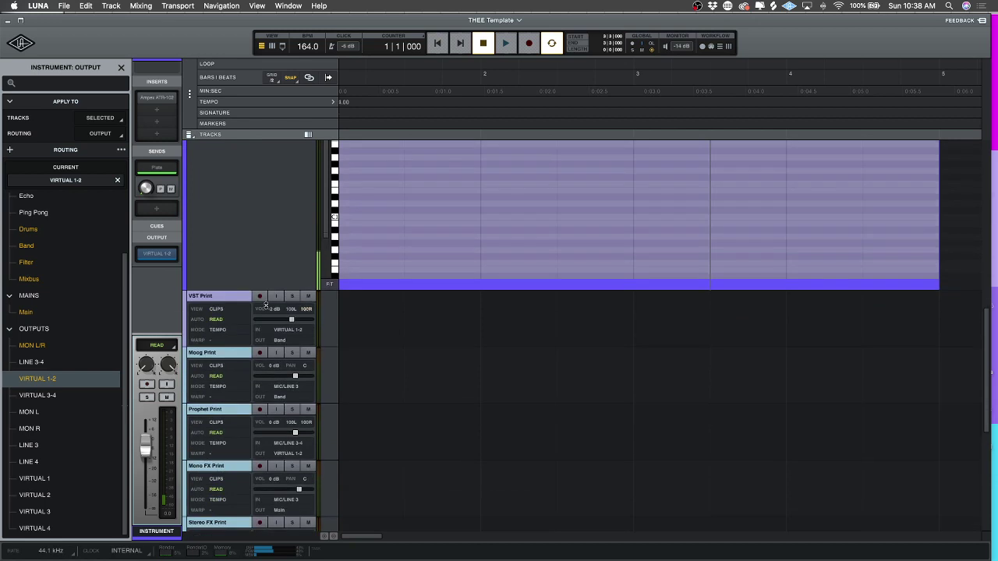
Select VST Print, turn on its input monitoring and arm it for recording.
{"action": "left_click", "coordinate": [225, 296]}
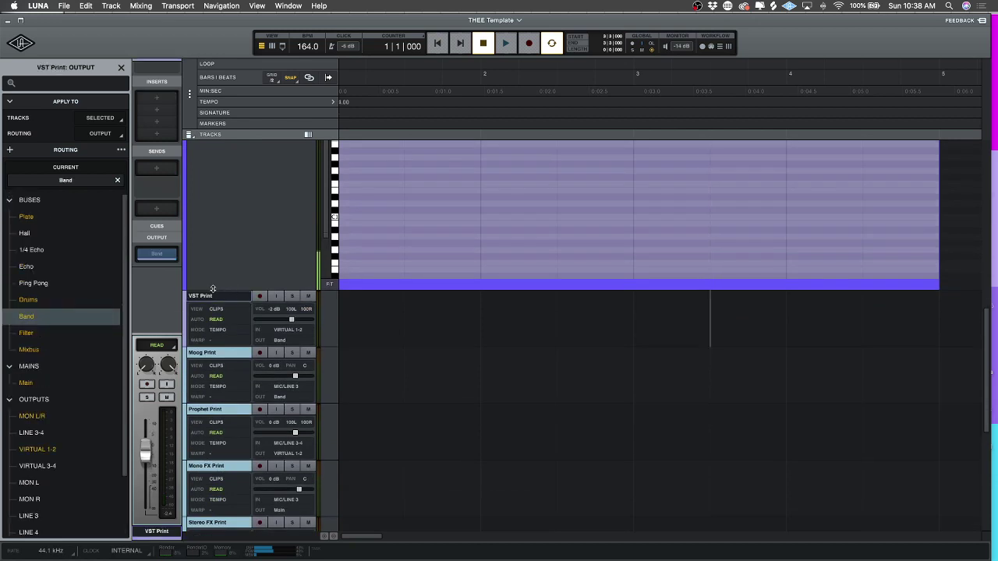
{"action": "scroll", "coordinate": [164, 293], "scroll_direction": "up", "scroll_amount": 5}
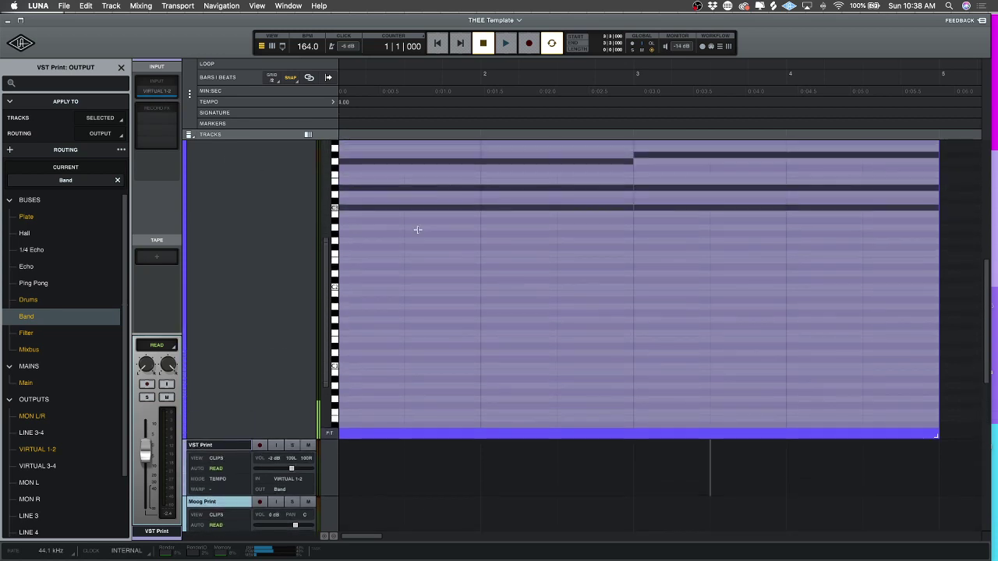
{"action": "left_click", "coordinate": [275, 445]}
{"action": "left_click", "coordinate": [260, 446]}
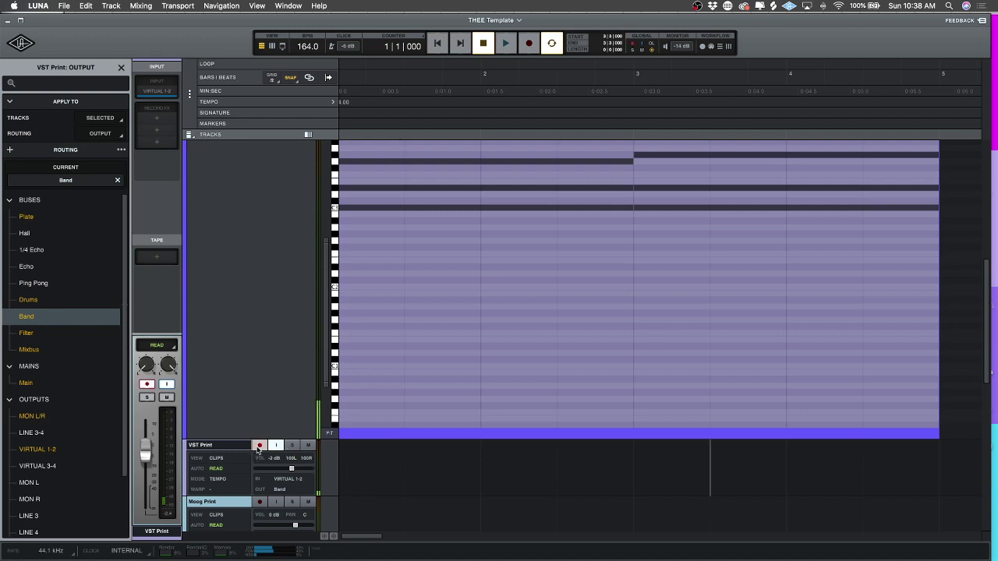
Record the instrument take onto VST Print, creating clip VST Print_1.
{"action": "key", "text": "Escape"}
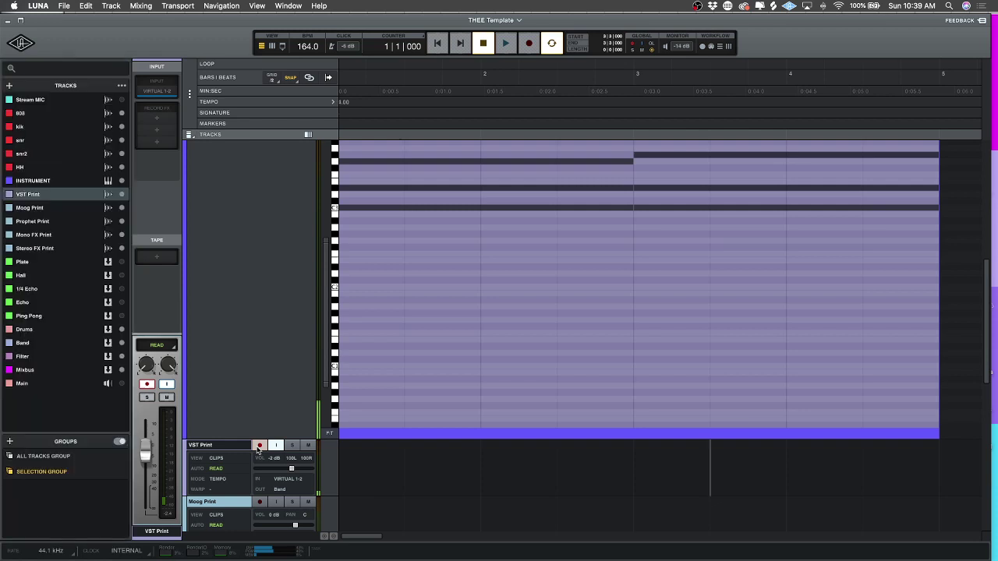
{"action": "key", "text": "r"}
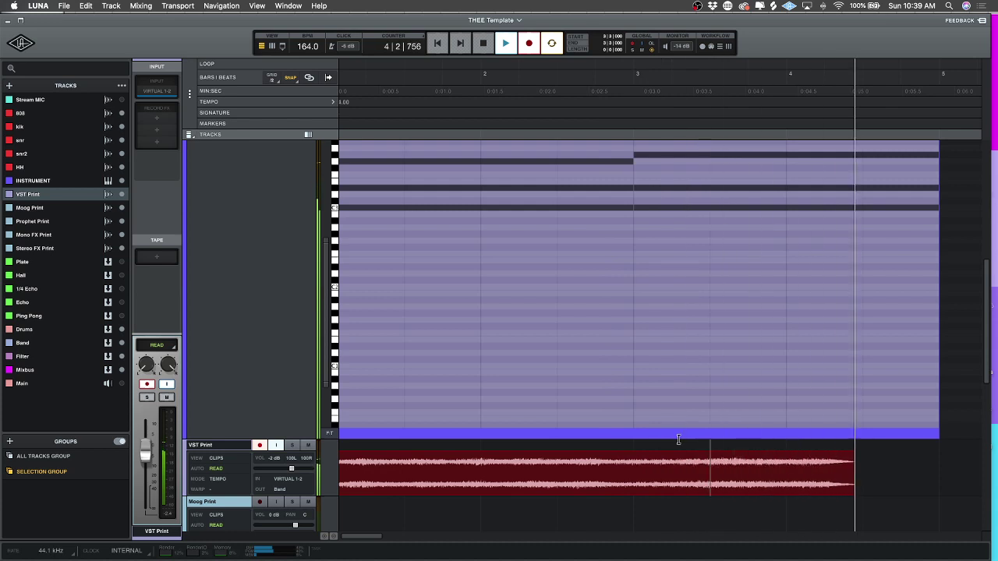
{"action": "key", "text": "space"}
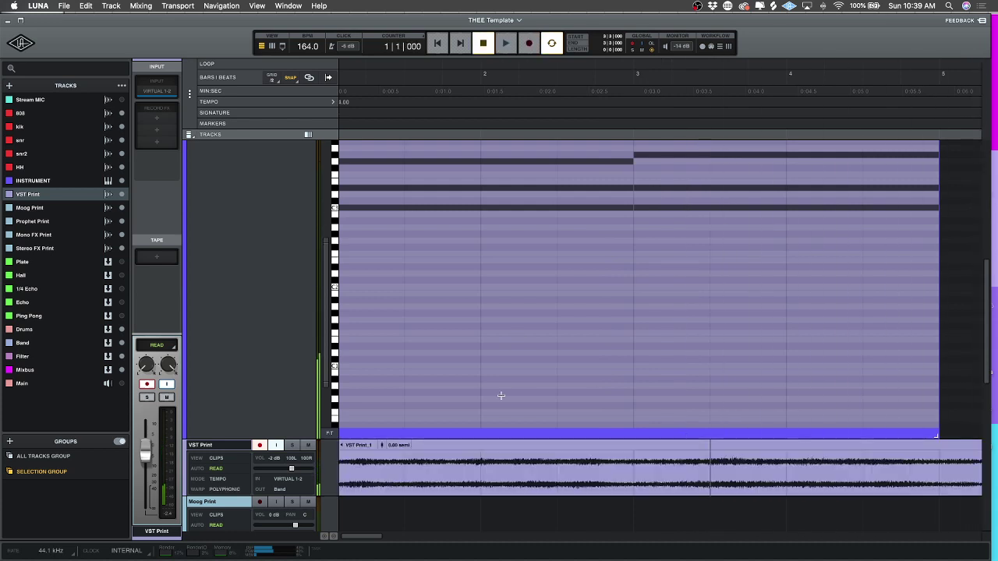
Delete the MIDI clip from the INSTRUMENT track.
{"action": "left_click", "coordinate": [488, 397]}
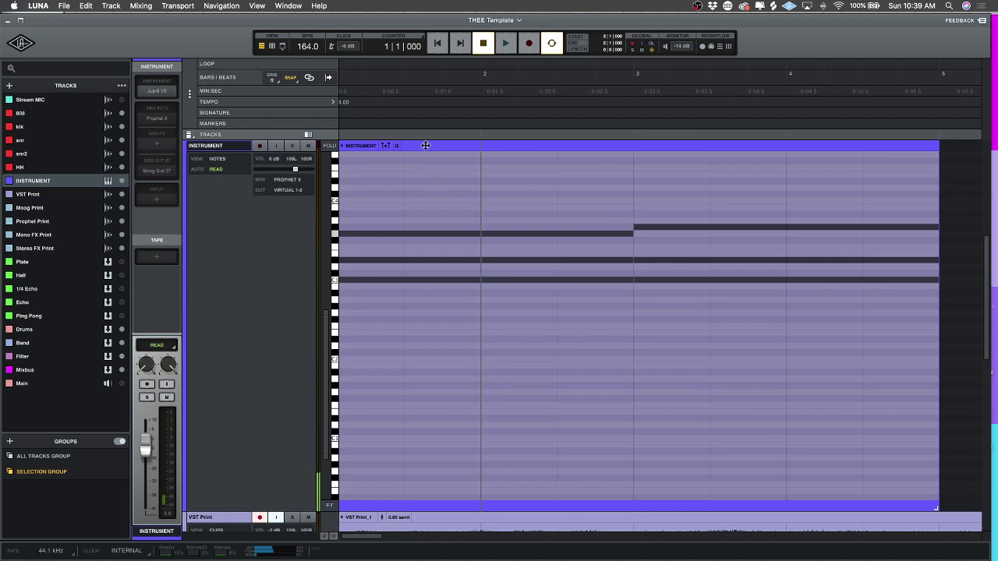
{"action": "left_click", "coordinate": [425, 145]}
{"action": "key", "text": "Delete"}
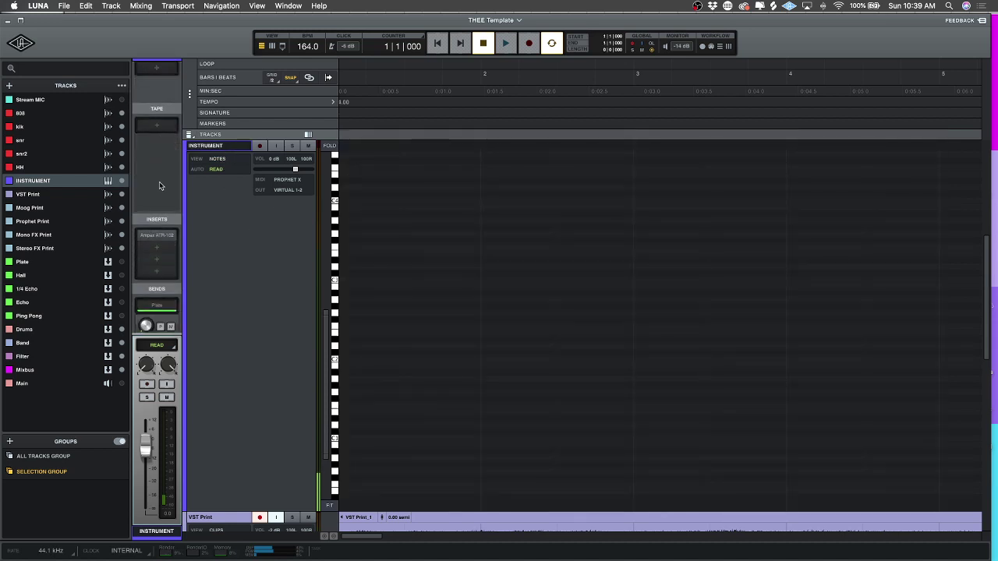
Remove the Ampex ATR-102 insert.
{"action": "scroll", "coordinate": [161, 181], "scroll_direction": "down", "scroll_amount": 5}
{"action": "left_click", "coordinate": [168, 159]}
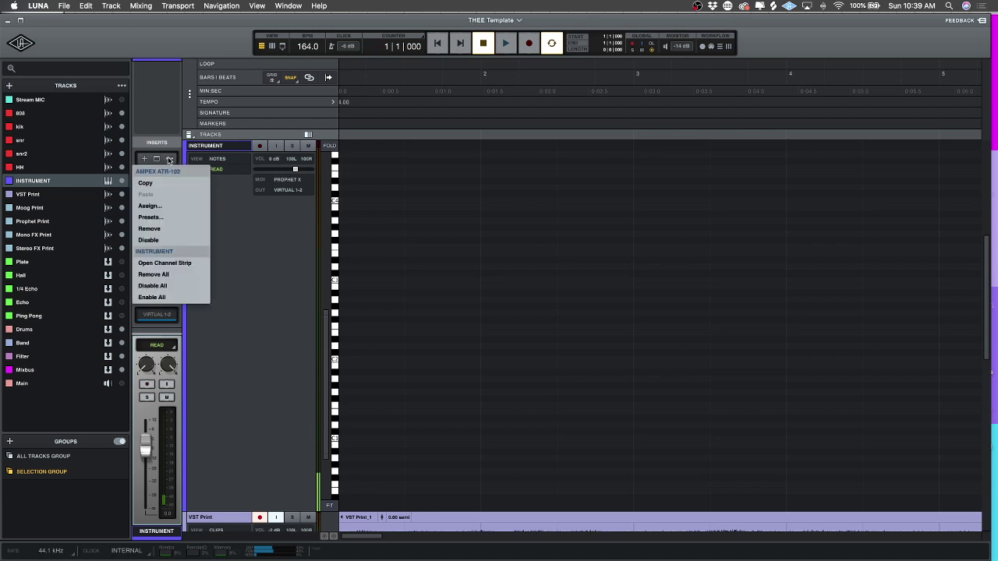
{"action": "left_click", "coordinate": [150, 229]}
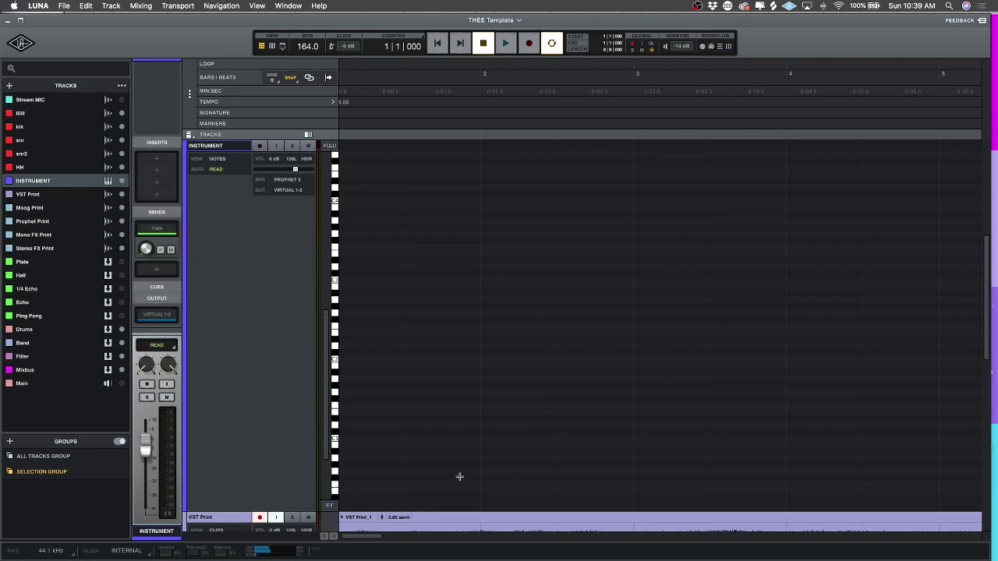
Disarm VST Print, play back its take, then delete the VST Print_1 clip.
{"action": "scroll", "coordinate": [439, 445], "scroll_direction": "down", "scroll_amount": 5}
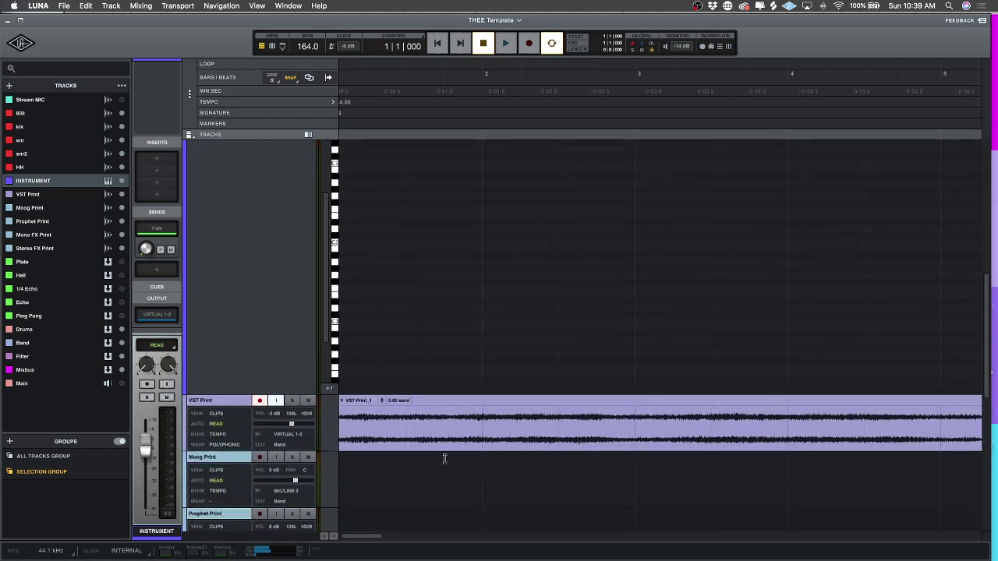
{"action": "left_click", "coordinate": [259, 388]}
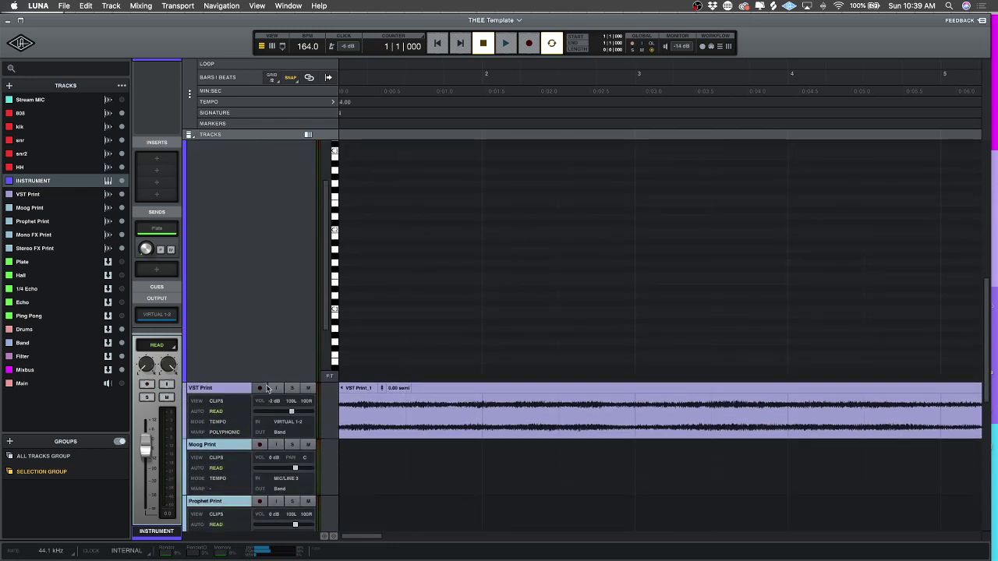
{"action": "key", "text": "space"}
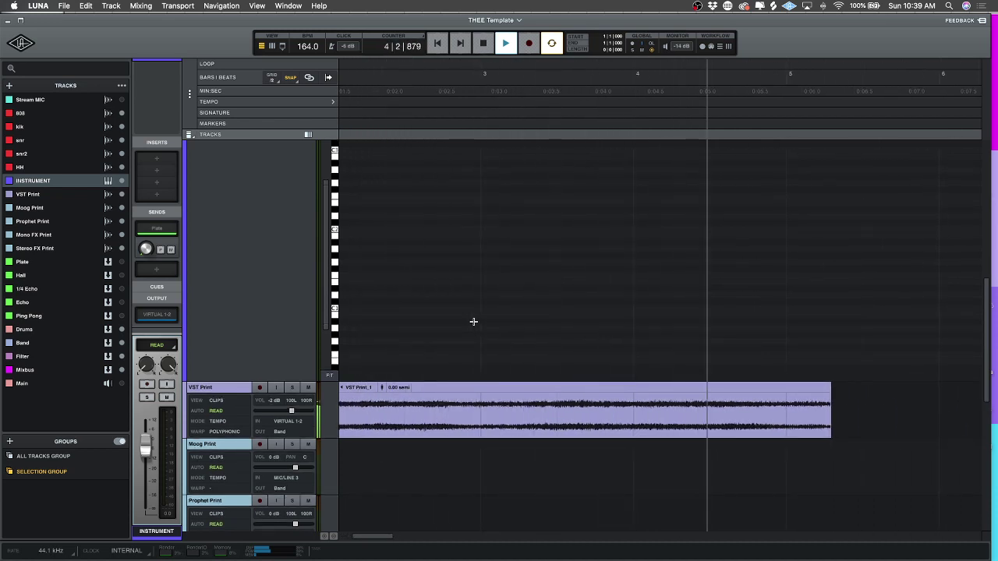
{"action": "key", "text": "space"}
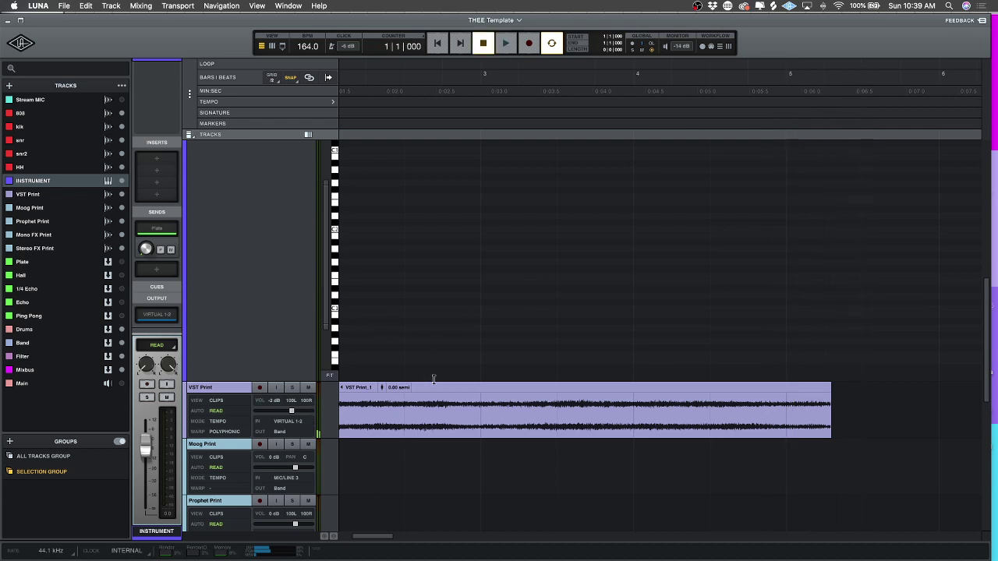
{"action": "left_click", "coordinate": [437, 385]}
{"action": "key", "text": "Delete"}
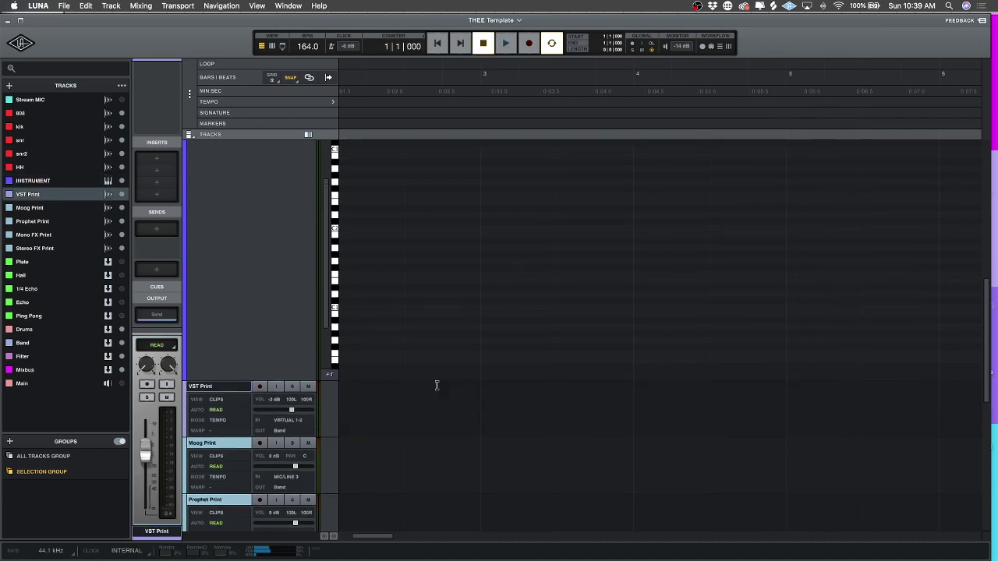
Make the INSTRUMENT track much shorter and bring up its output routing panel.
{"action": "scroll", "coordinate": [208, 224], "scroll_direction": "down", "scroll_amount": 5}
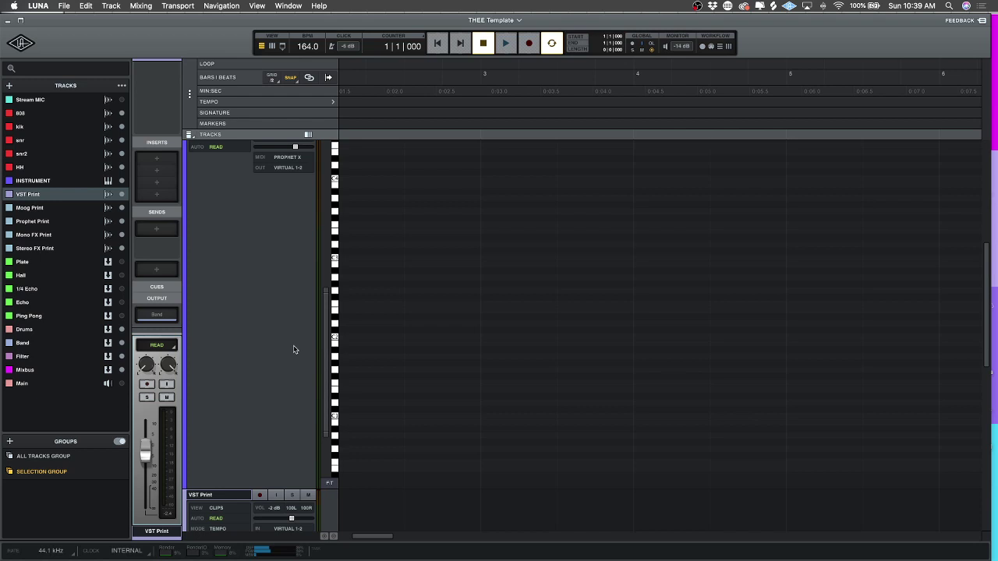
{"action": "key", "text": "Up"}
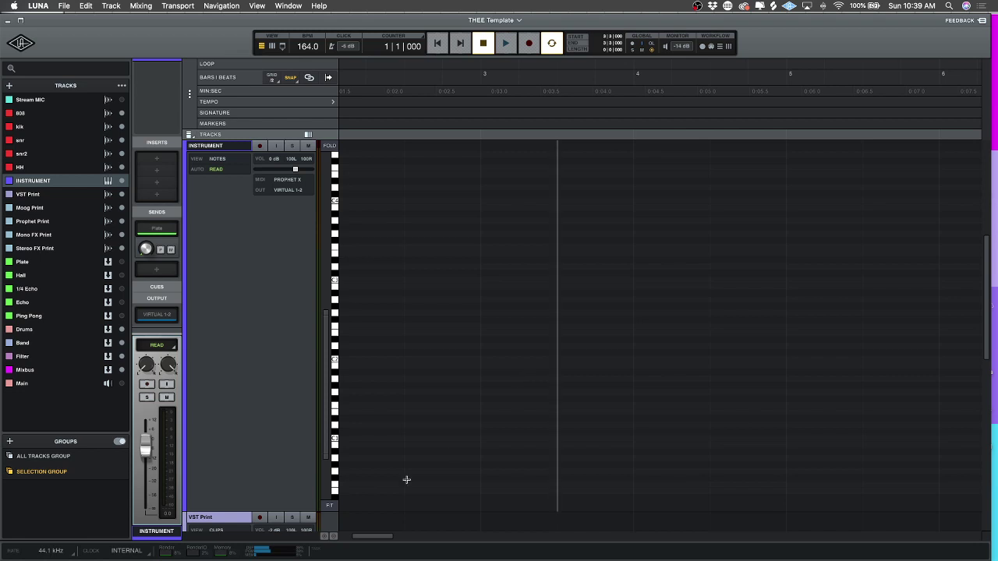
{"action": "left_click_drag", "start_coordinate": [305, 513], "coordinate": [299, 193]}
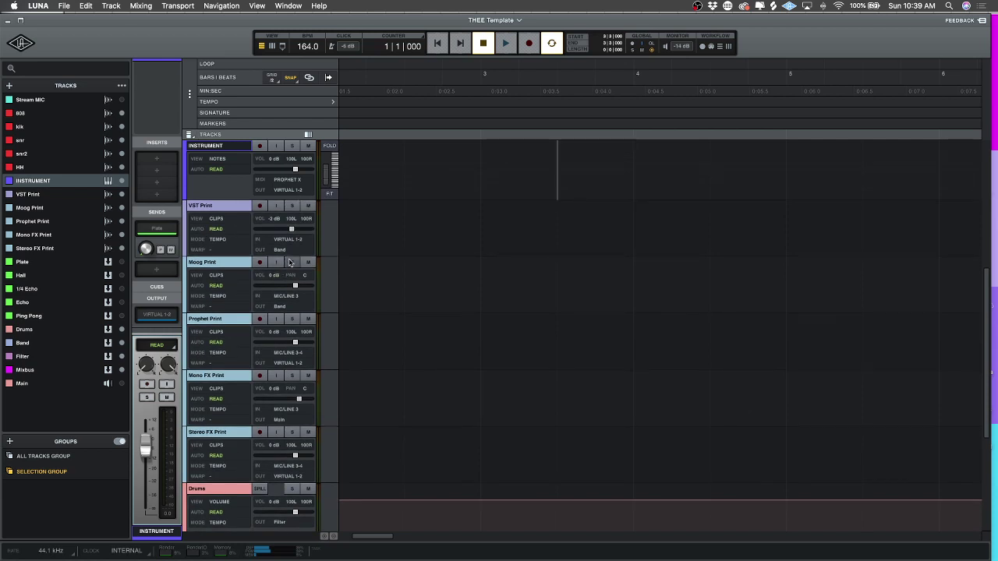
{"action": "left_click", "coordinate": [228, 208]}
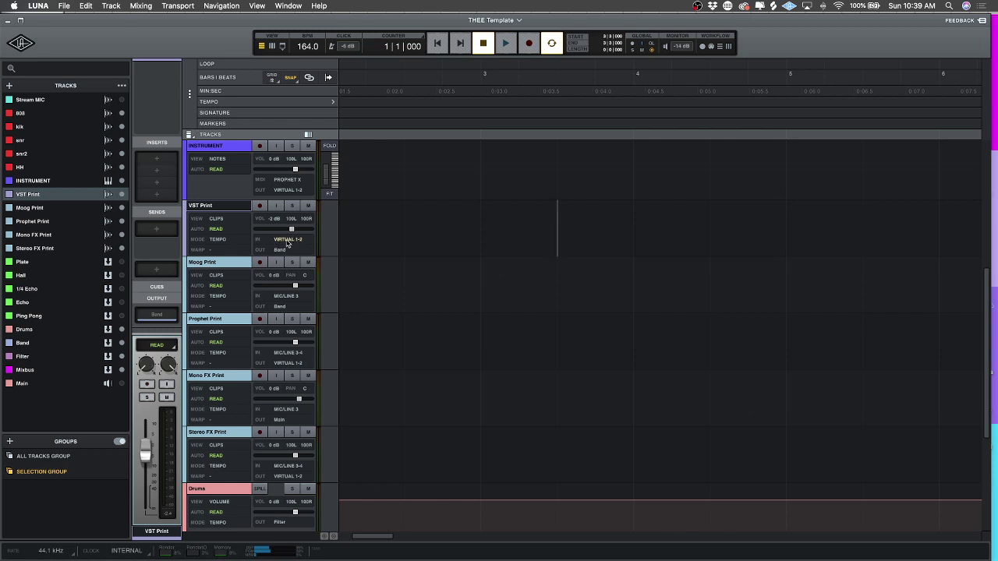
{"action": "left_click", "coordinate": [287, 190]}
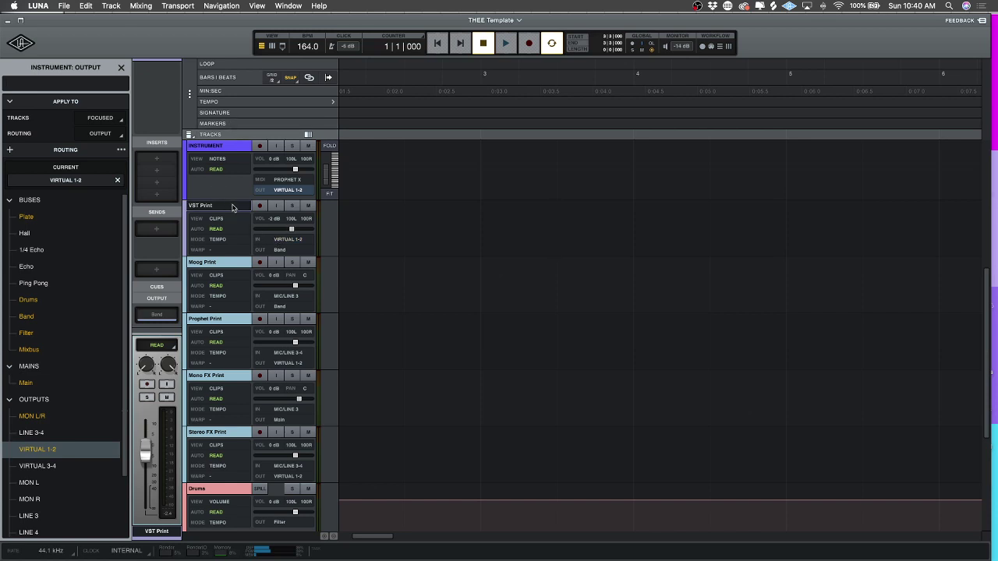
Delete the accidental VST Print copy track, then select Moog Print and Prophet Print.
{"action": "left_click_drag", "start_coordinate": [232, 208], "coordinate": [234, 249]}
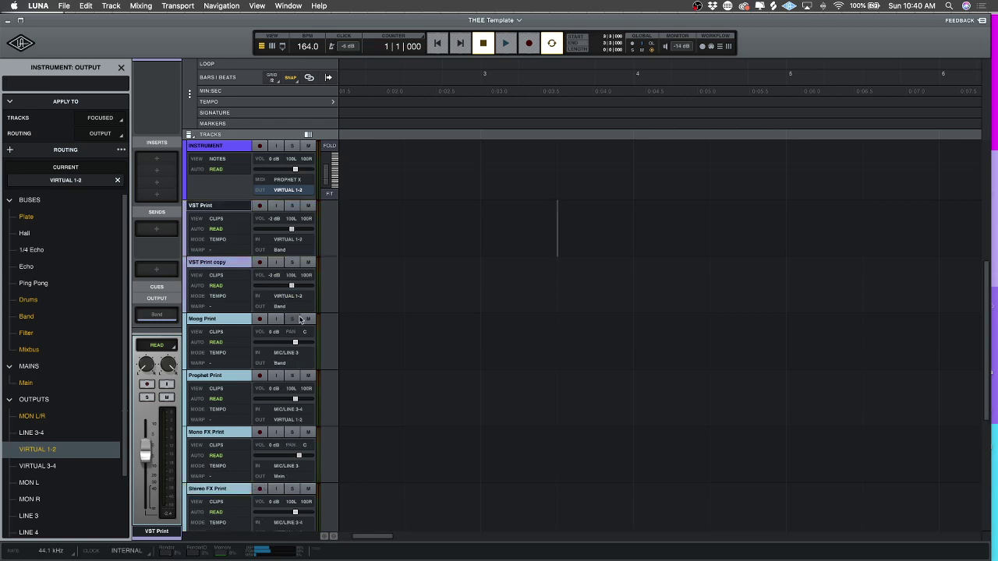
{"action": "left_click", "coordinate": [233, 265]}
{"action": "right_click", "coordinate": [233, 266]}
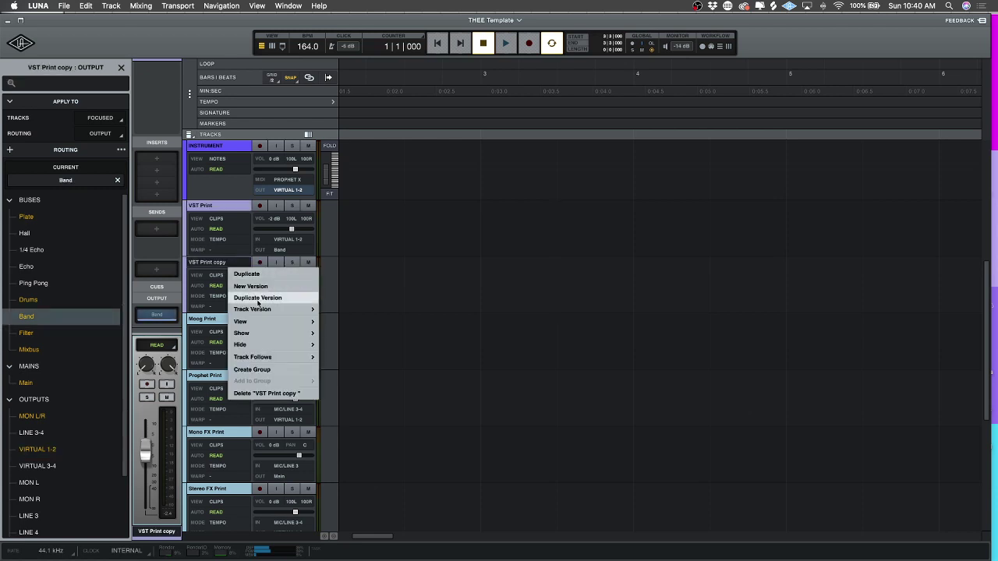
{"action": "left_click", "coordinate": [268, 393]}
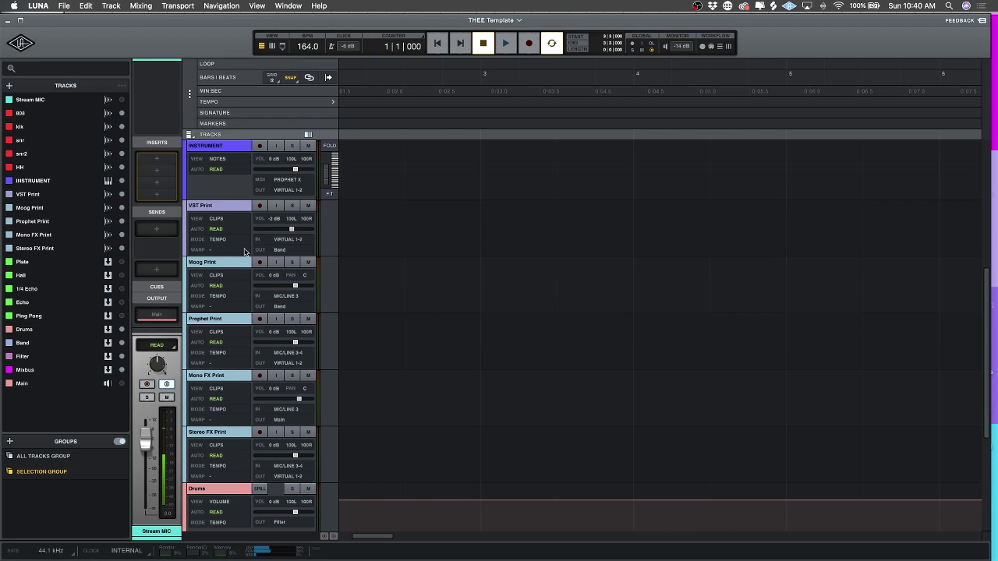
{"action": "left_click", "coordinate": [233, 264]}
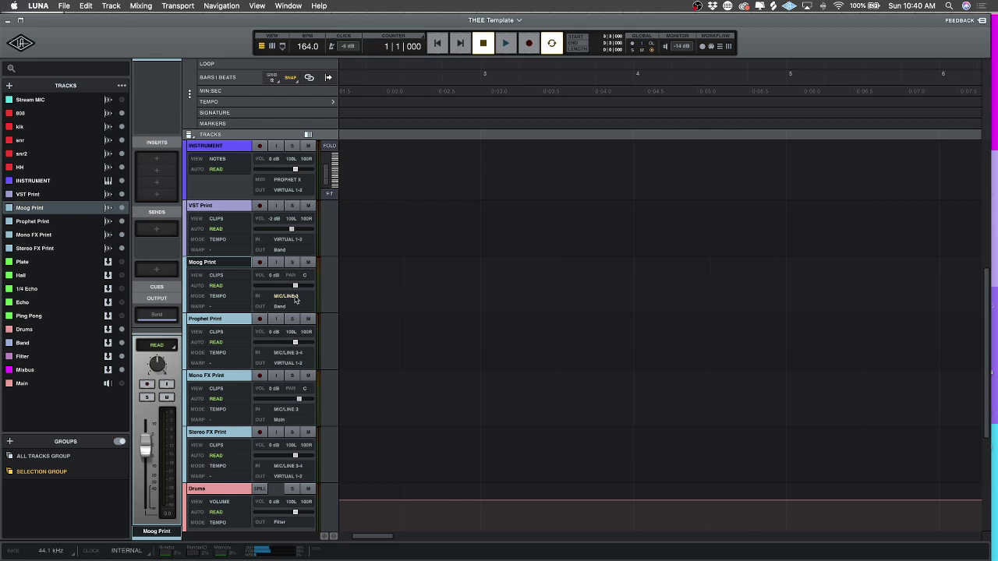
{"action": "left_click", "coordinate": [245, 322]}
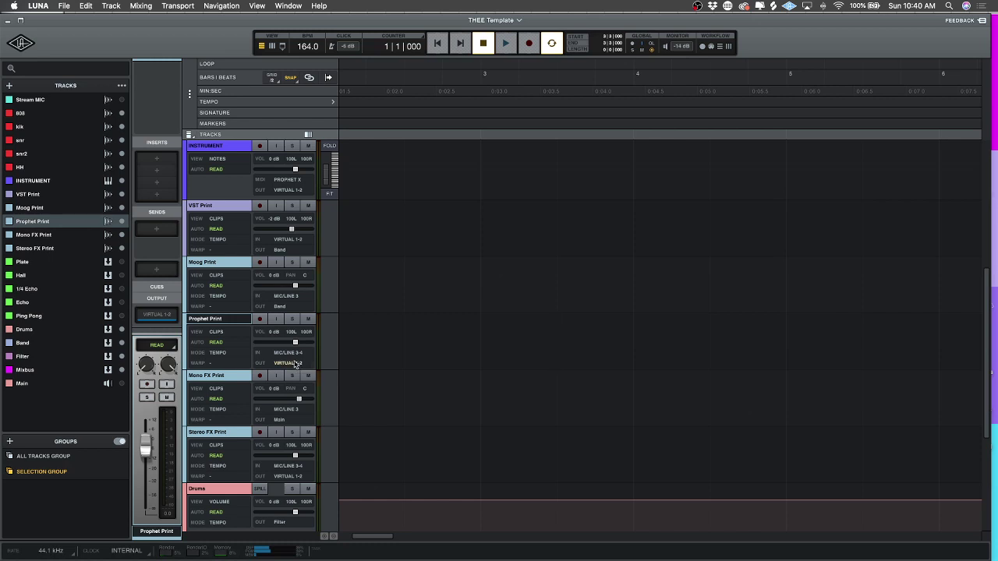
Send Prophet Print's output to the Band bus, then check Mono FX and Stereo FX Print outputs.
{"action": "left_click", "coordinate": [288, 363]}
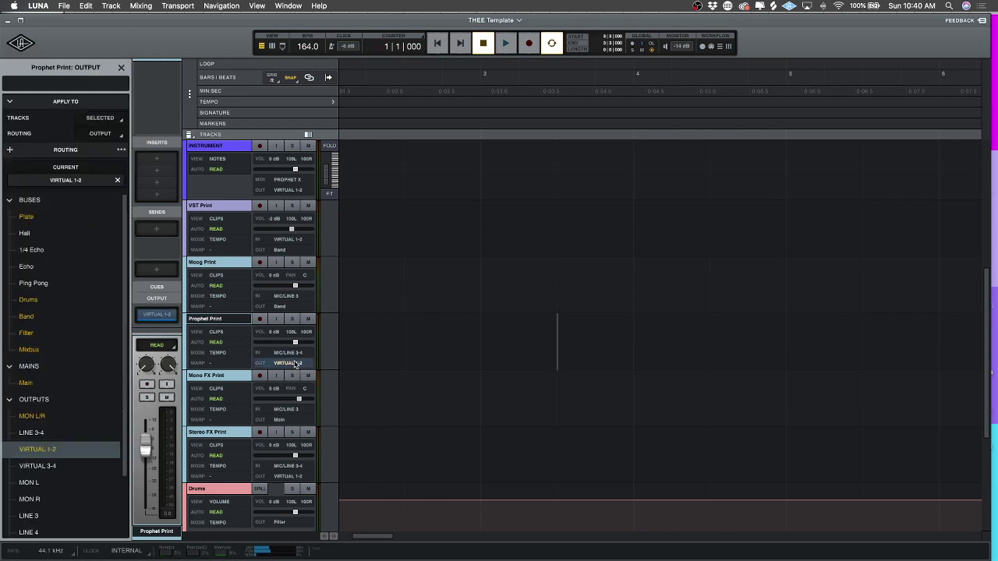
{"action": "left_click", "coordinate": [27, 316]}
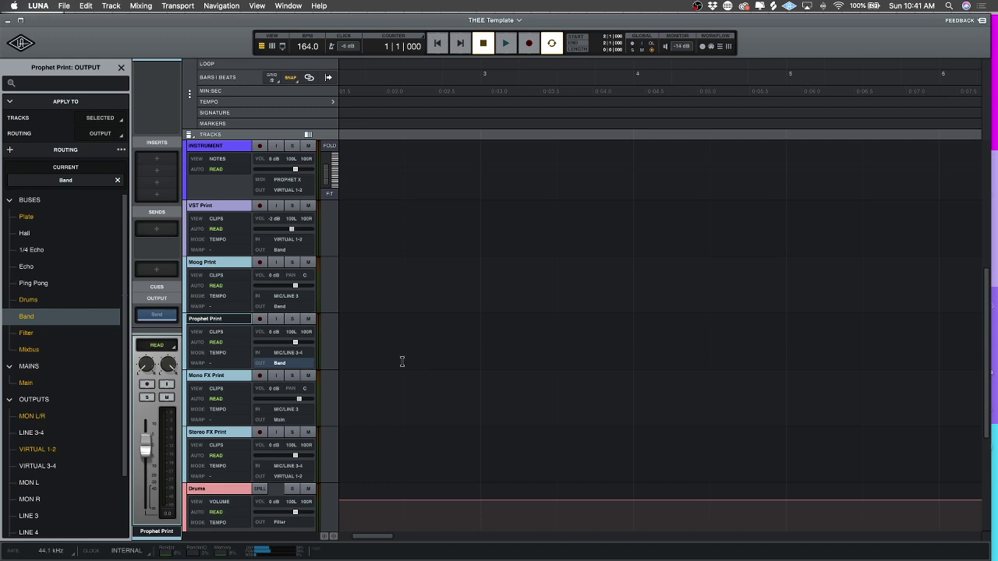
{"action": "left_click", "coordinate": [245, 380]}
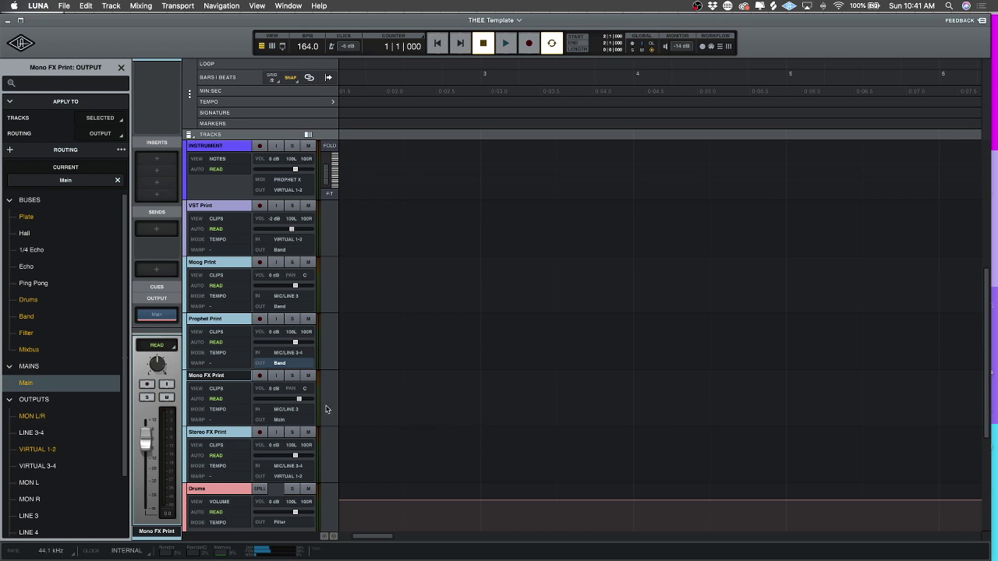
{"action": "left_click", "coordinate": [228, 436]}
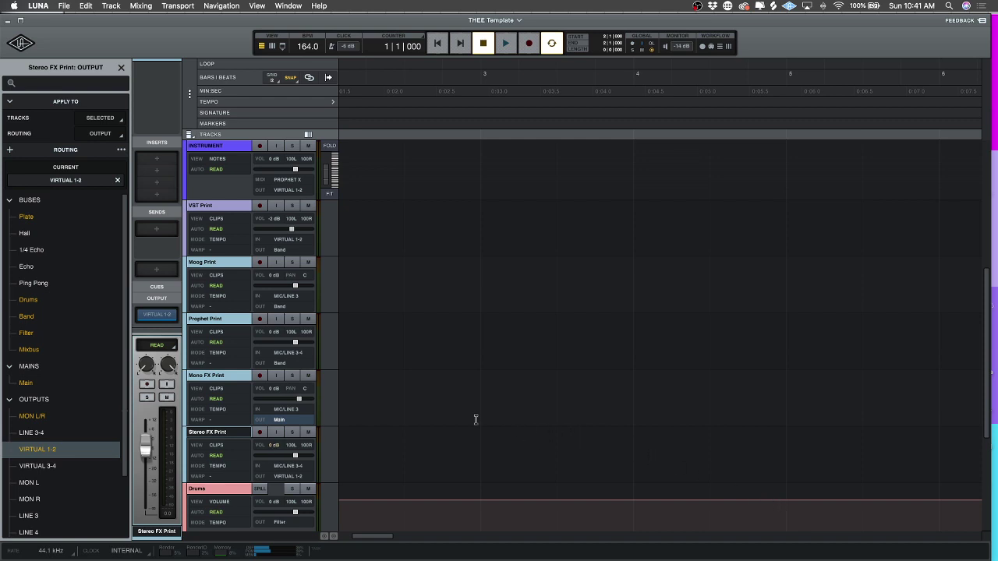
Close the Stereo FX Print output panel and hide the Drums, Band, Filter and Mixbus tracks.
{"action": "scroll", "coordinate": [468, 413], "scroll_direction": "down", "scroll_amount": 5}
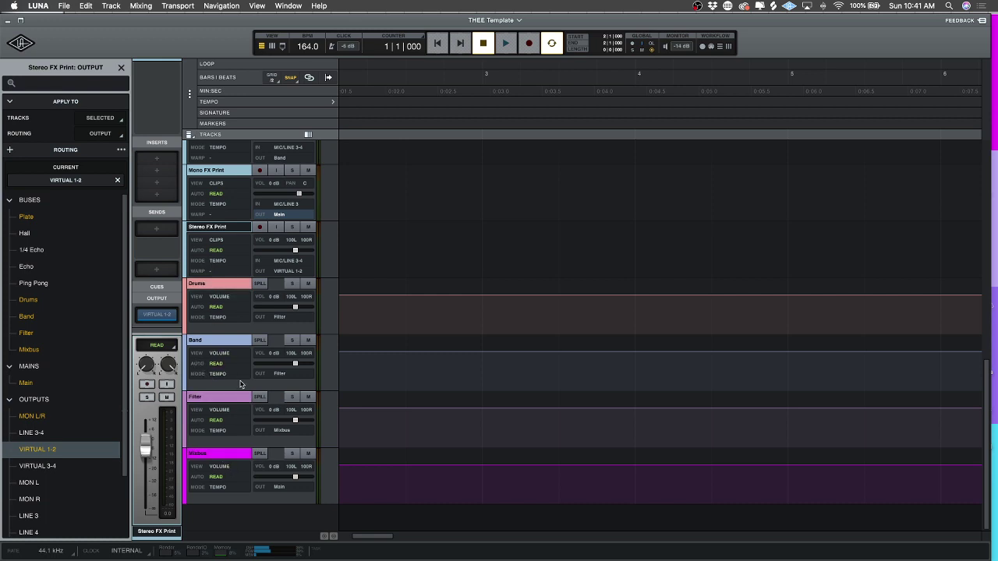
{"action": "scroll", "coordinate": [69, 307], "scroll_direction": "down", "scroll_amount": 3}
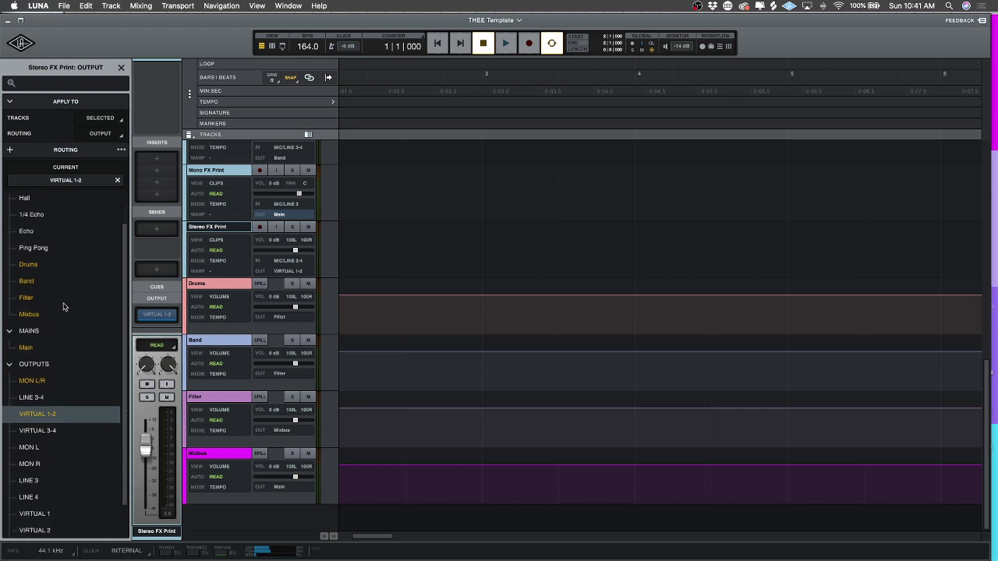
{"action": "left_click", "coordinate": [121, 67]}
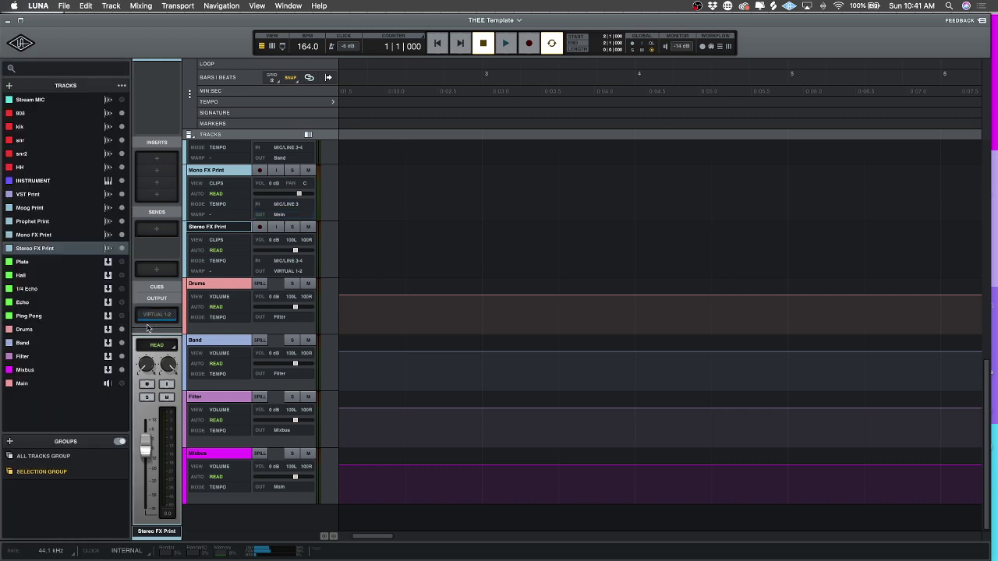
{"action": "left_click_drag", "start_coordinate": [121, 329], "coordinate": [122, 372]}
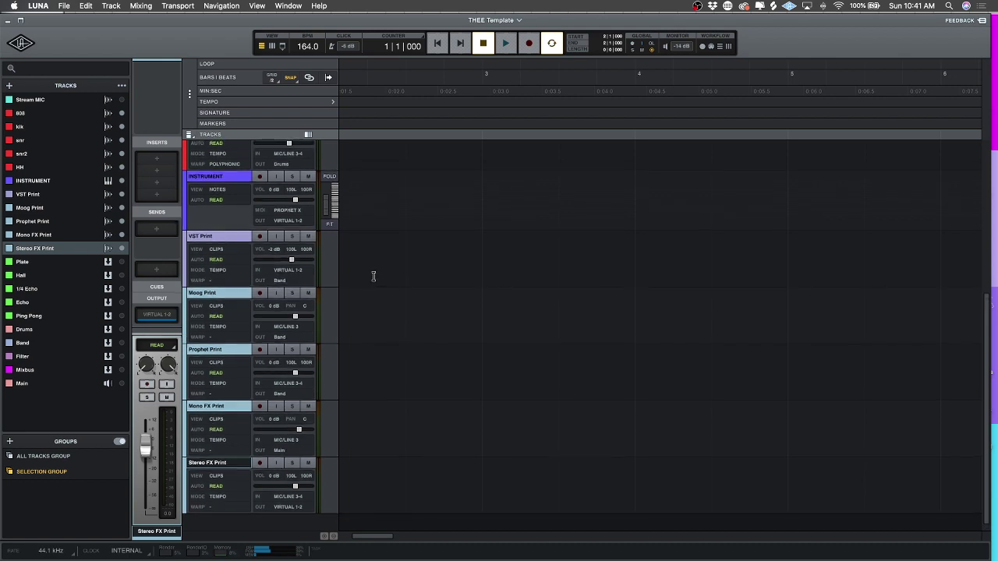
Shrink all tracks to minimal-height rows with super+Down twice.
{"action": "scroll", "coordinate": [372, 276], "scroll_direction": "up", "scroll_amount": 5}
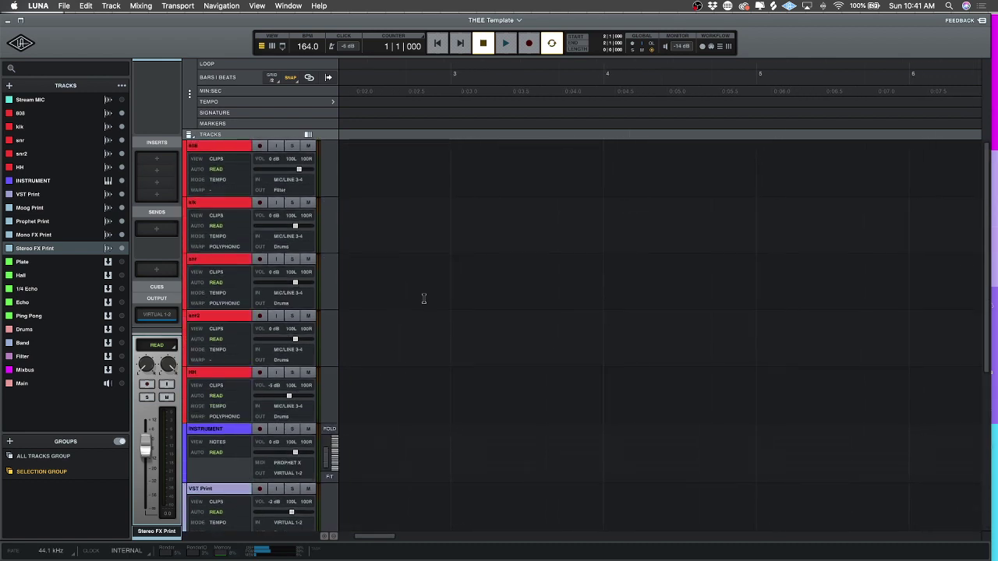
{"action": "key", "text": "super+Down"}
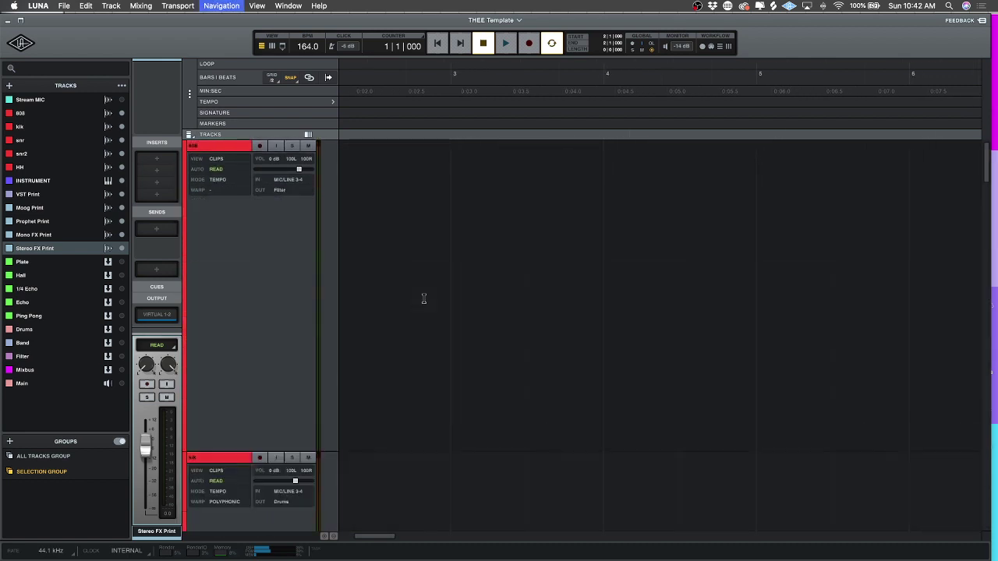
{"action": "key", "text": "super+Down"}
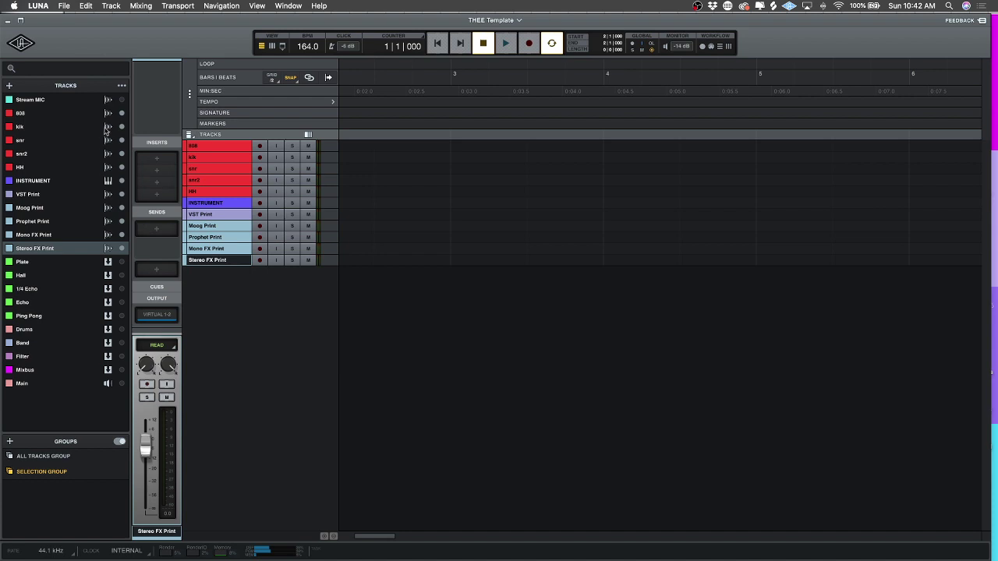
Show the Stream MIC track, keeping the Plate through Filter tracks hidden.
{"action": "left_click", "coordinate": [121, 100]}
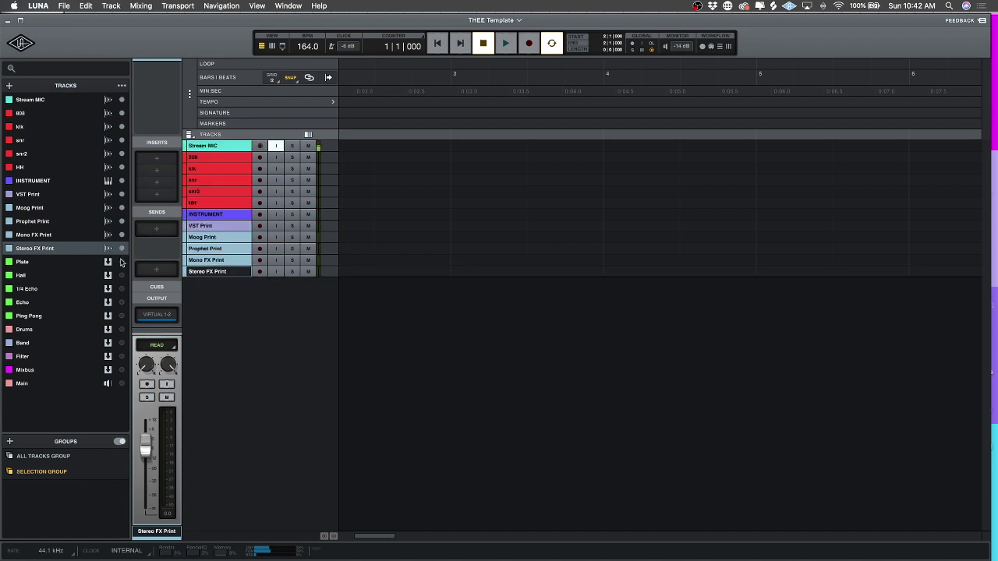
{"action": "left_click_drag", "start_coordinate": [121, 261], "coordinate": [124, 383]}
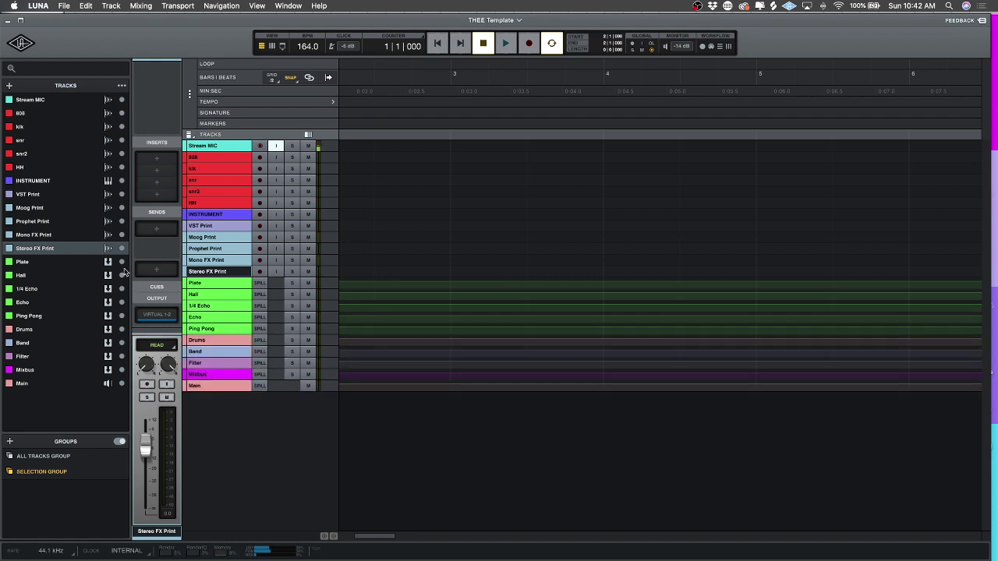
{"action": "left_click_drag", "start_coordinate": [121, 262], "coordinate": [122, 384]}
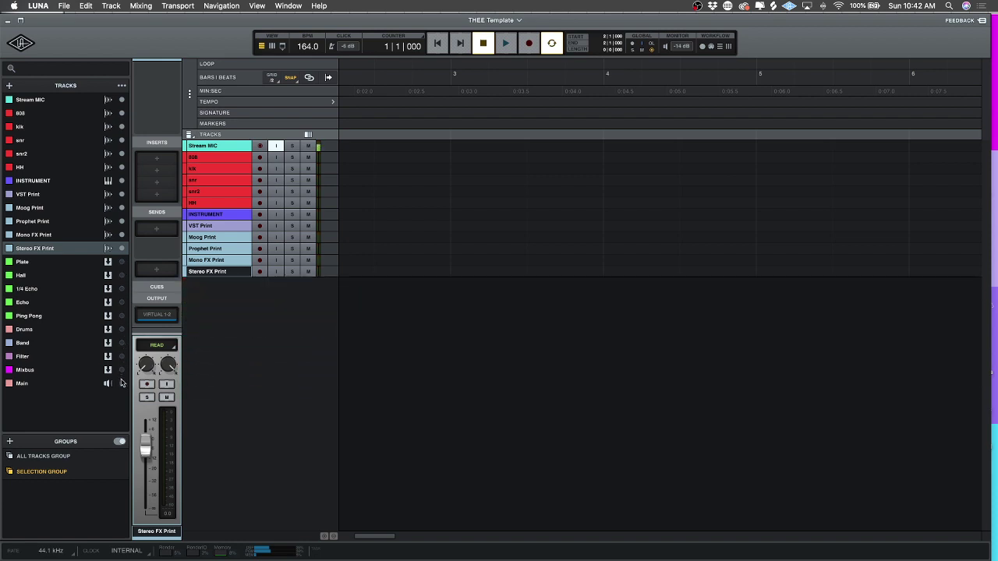